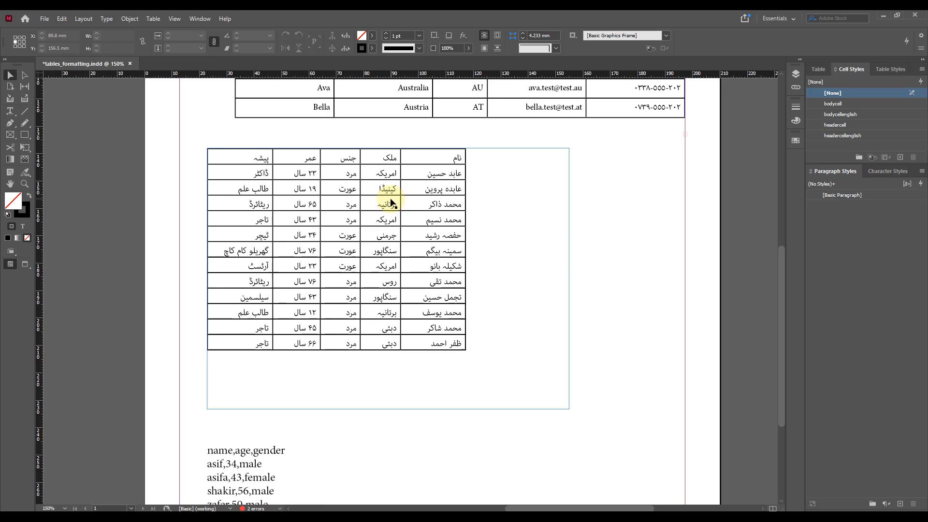
Place the text cursor in the نام header cell of the lower Urdu table.
click(89, 118)
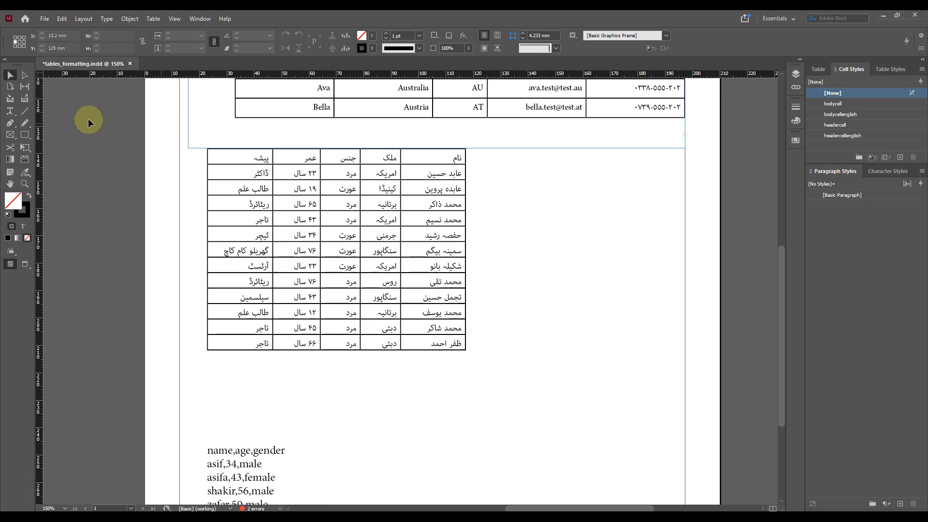
click(11, 113)
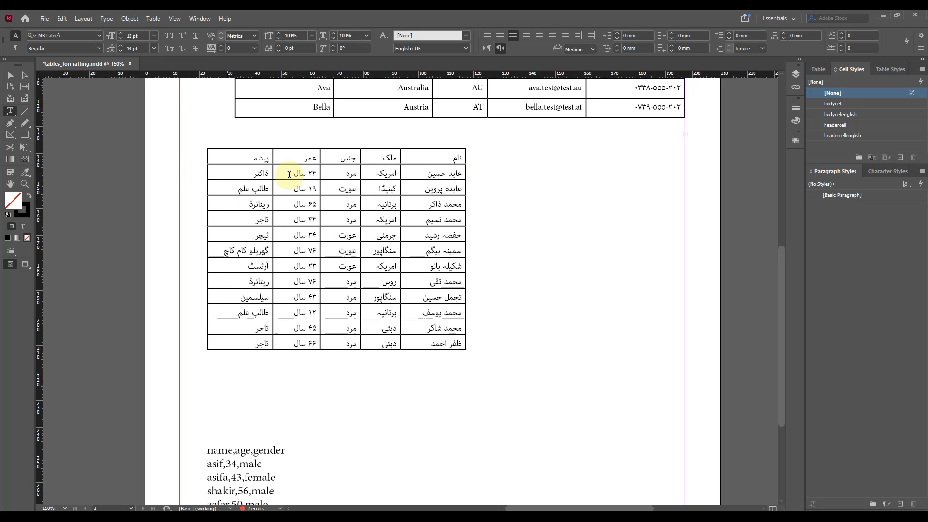
click(426, 158)
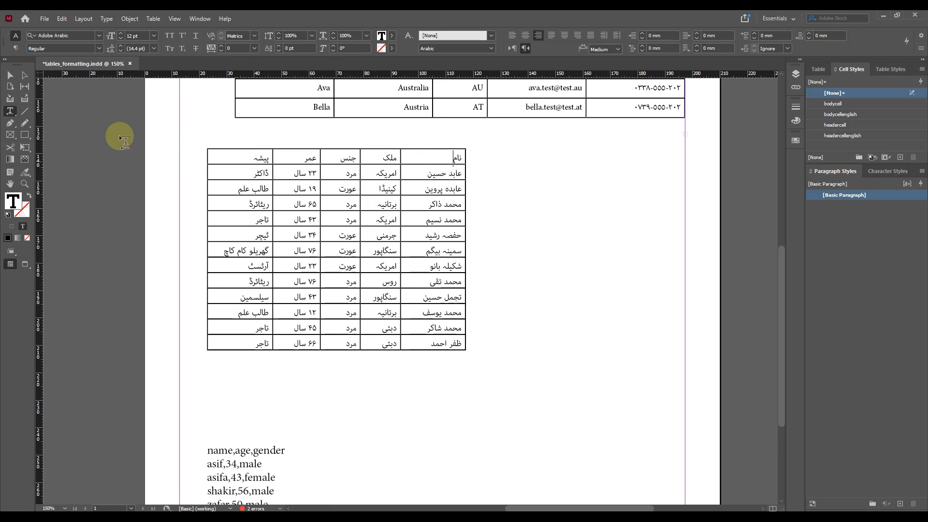
Show the frame edges and move the lower table's frame to about X 32.2 mm, Y 190.65 mm.
click(10, 76)
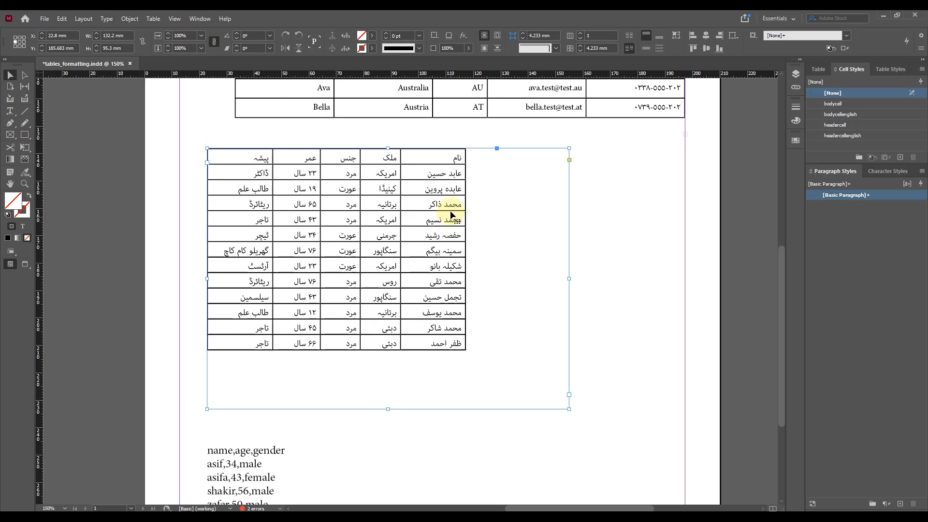
click(175, 19)
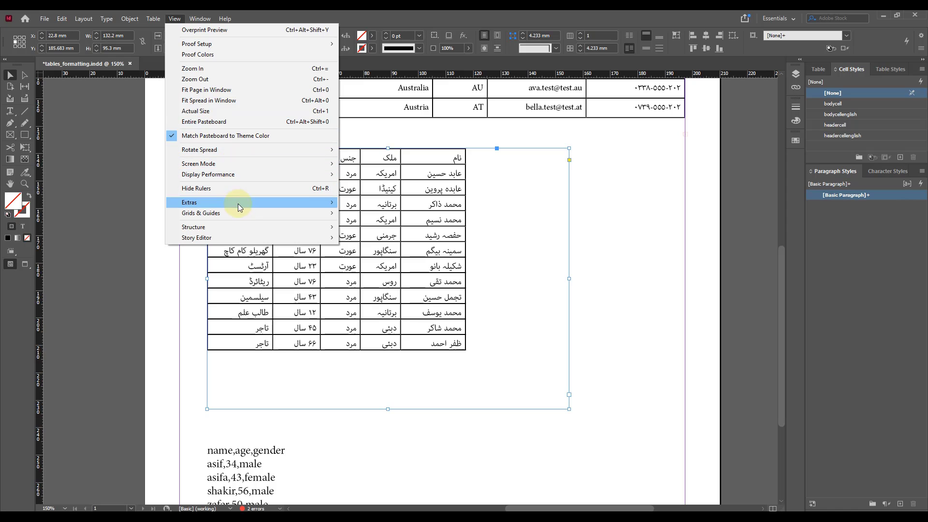
mouse_move(238, 203)
click(367, 203)
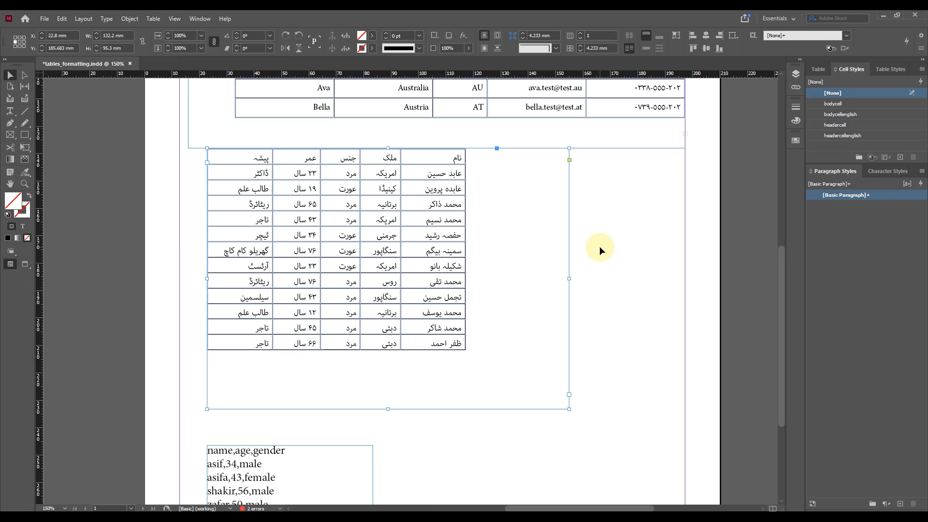
click(638, 248)
drag(375, 196, 400, 210)
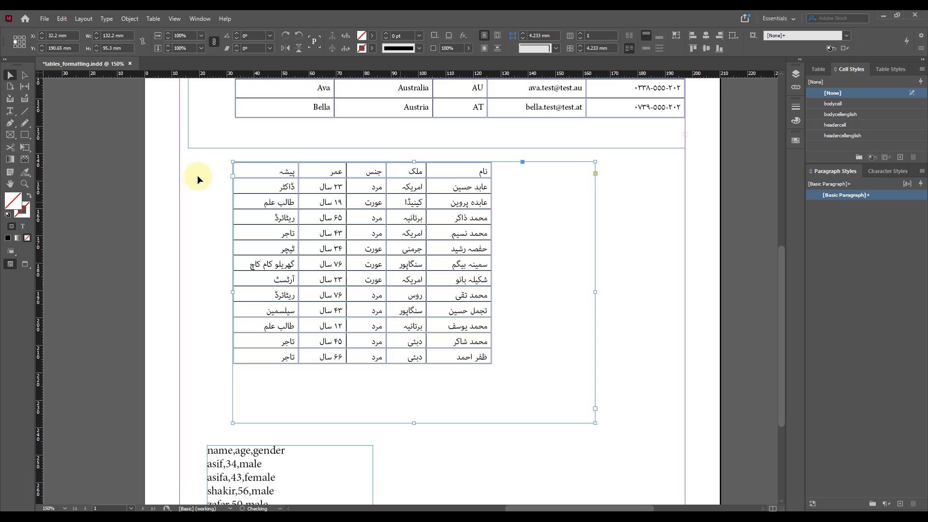
Move the text cursor through the header row from the نام cell to the پیشہ cell and back.
click(11, 114)
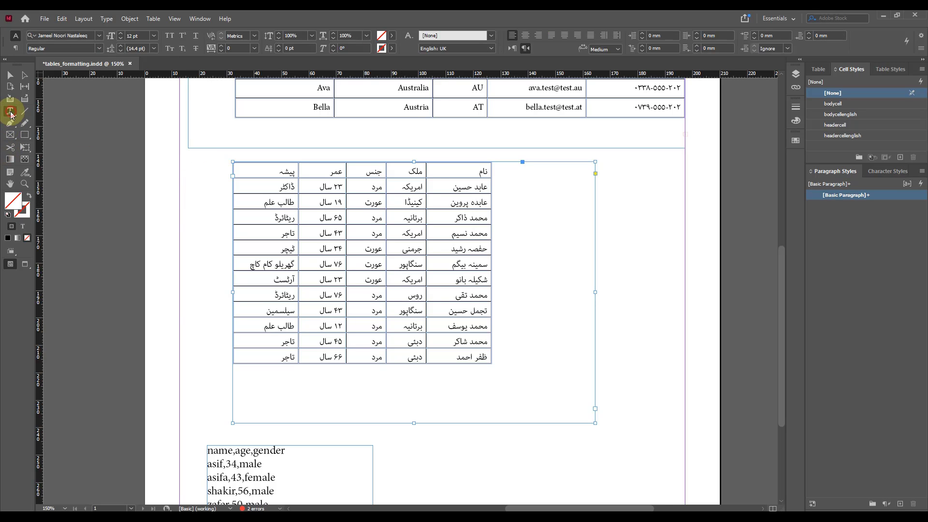
click(470, 171)
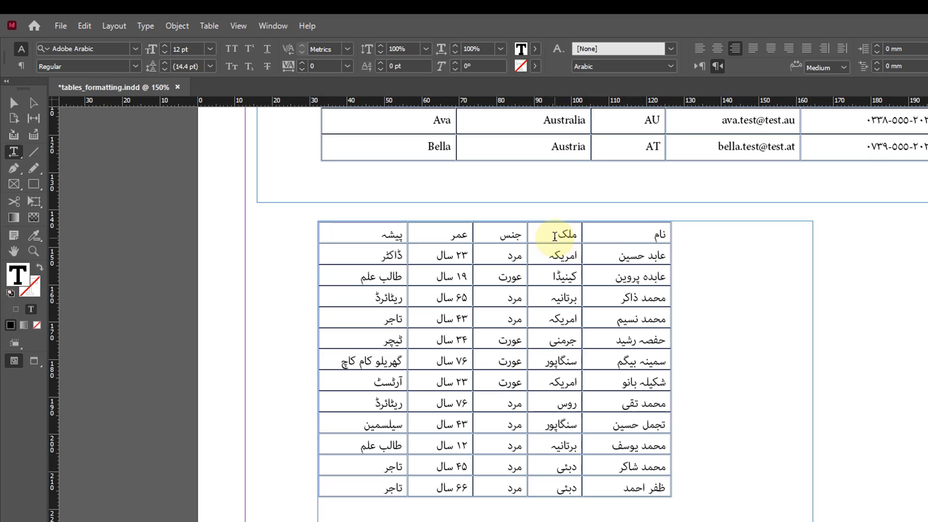
click(555, 236)
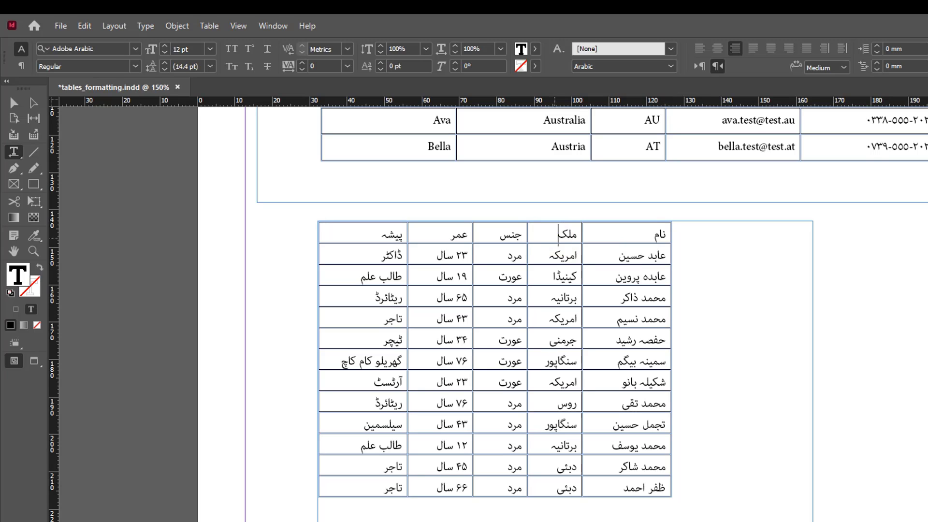
click(555, 236)
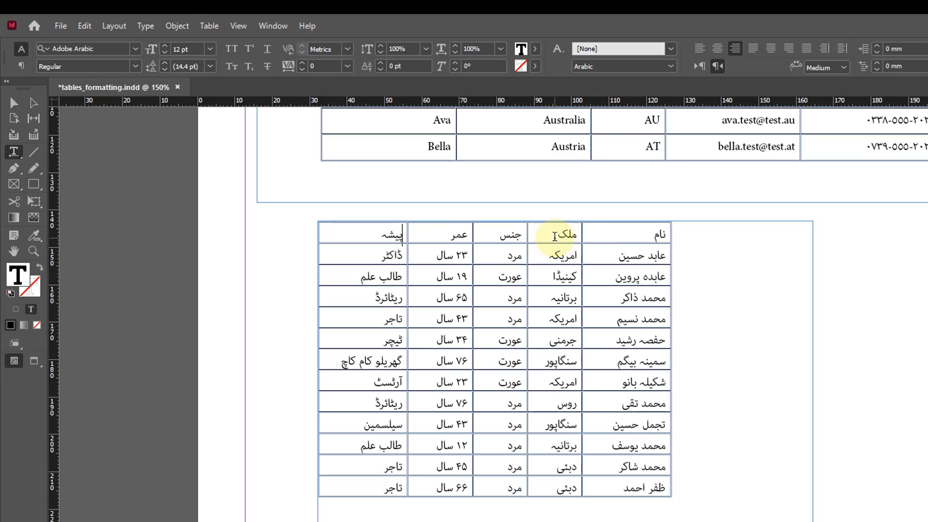
click(555, 236)
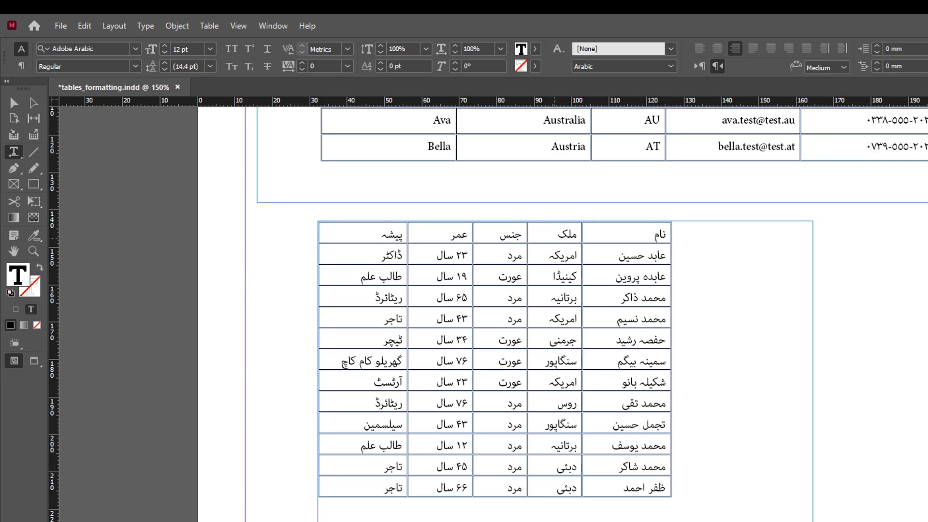
click(500, 236)
click(555, 236)
click(554, 237)
click(554, 237)
click(554, 236)
click(554, 237)
click(554, 236)
click(554, 236)
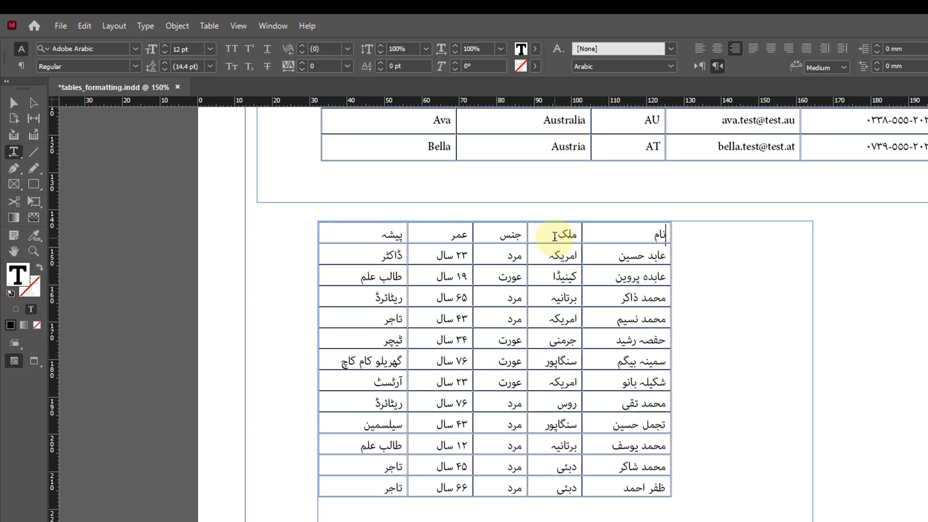
click(625, 159)
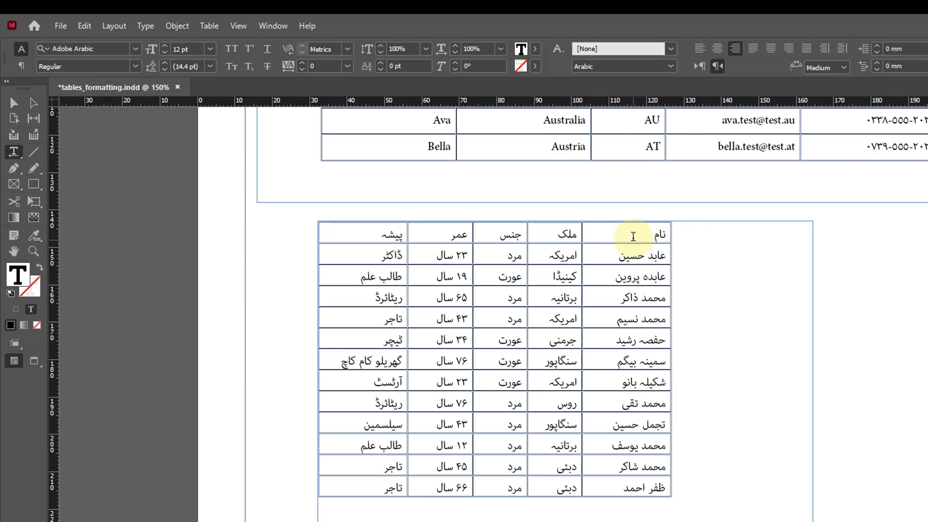
Advance cell by cell from the نام header to the جنس cell of the third data row.
click(635, 234)
click(644, 234)
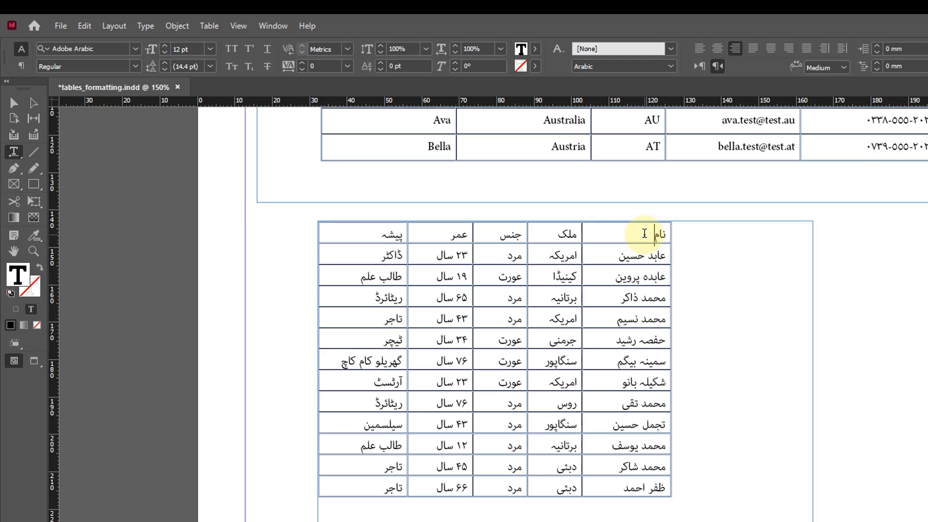
key(Tab)
key(Tab)
key(Tab)
key(Tab)
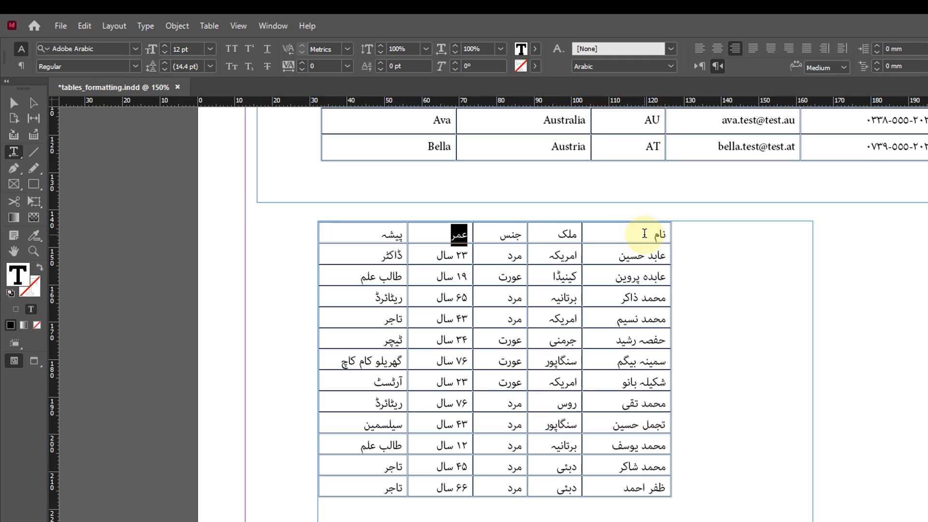
key(Tab)
key(Tab)
key(Tab)
key(Tab)
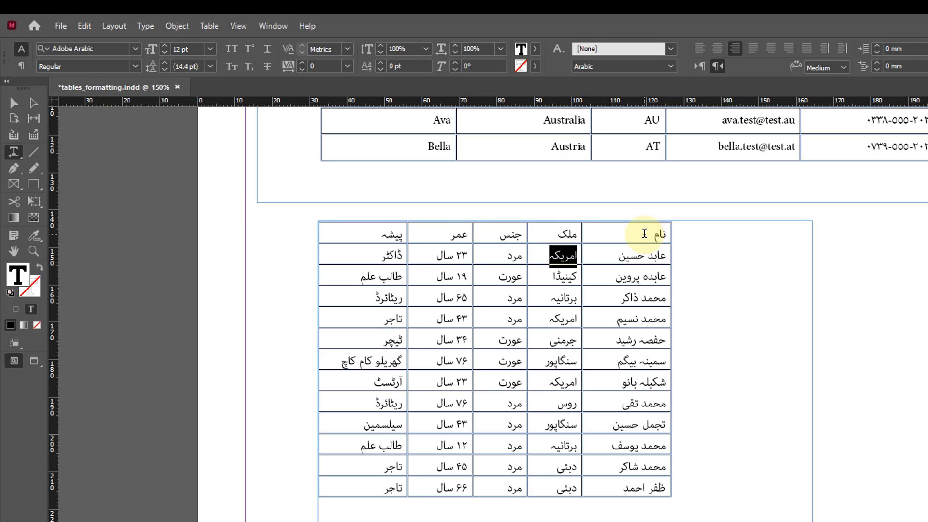
key(Tab)
key(Tab)
key(Tab)
key(Tab)
key(Tab)
key(Tab)
key(Tab)
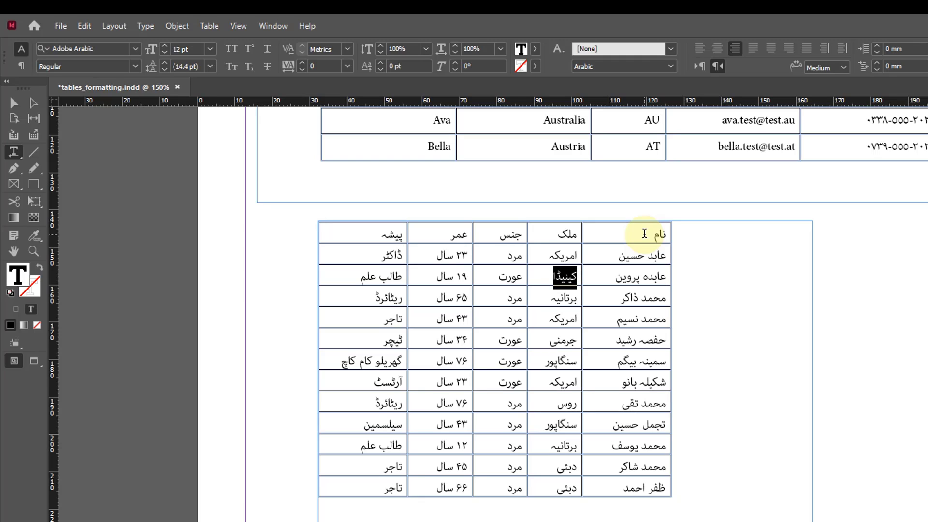
key(Tab)
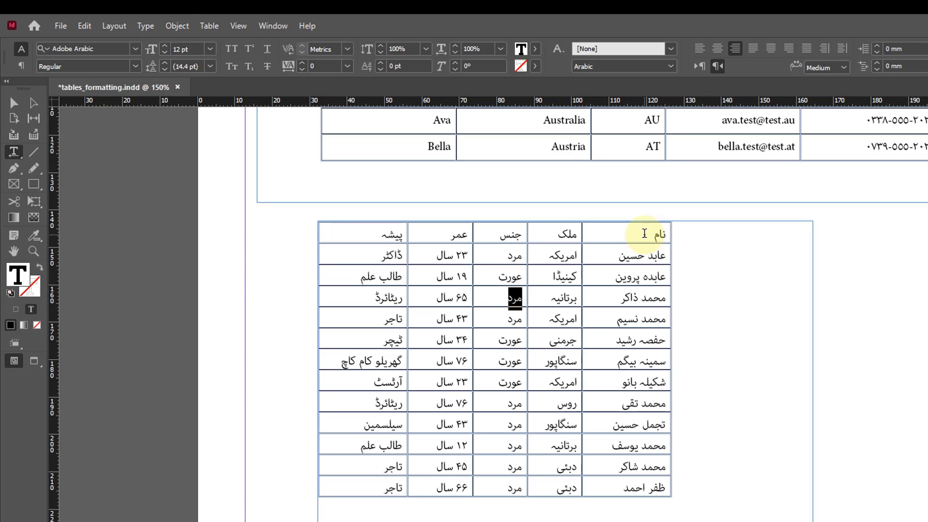
Step backward cell by cell through the table and place the text cursor back in the نام header cell.
key(shift+Tab)
key(shift+Tab)
key(shift+Tab)
key(shift+Tab)
key(shift+Tab)
key(shift+Tab)
key(shift+Tab)
key(shift+Tab)
key(shift+Tab)
key(shift+Tab)
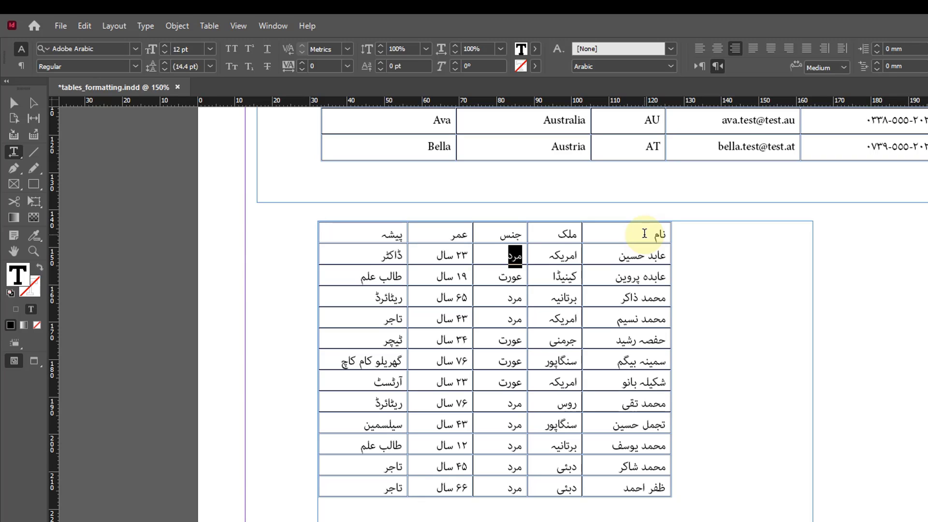
key(shift+Tab)
key(shift+Tab)
key(shift+Tab)
key(shift+Tab)
key(shift+Tab)
key(shift+Tab)
click(644, 233)
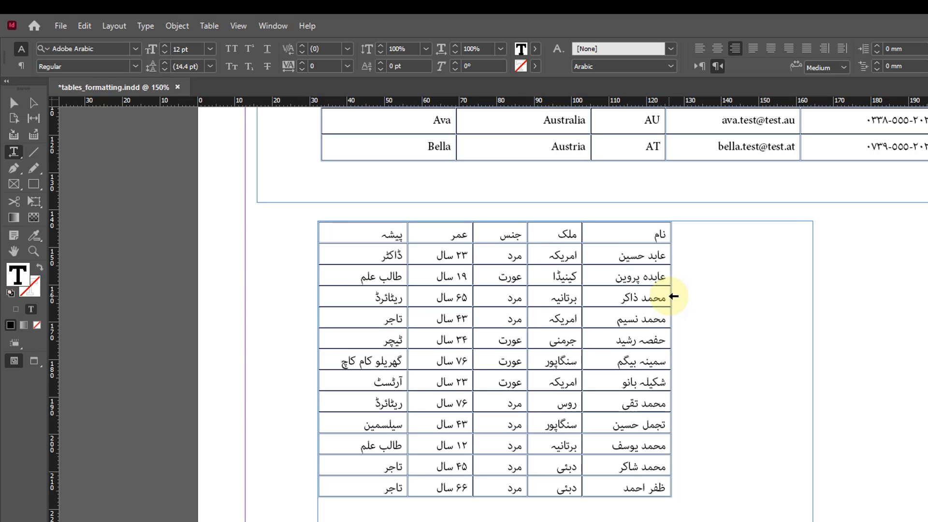
Move the entire third data row above the second data row and return it to its original position.
click(673, 296)
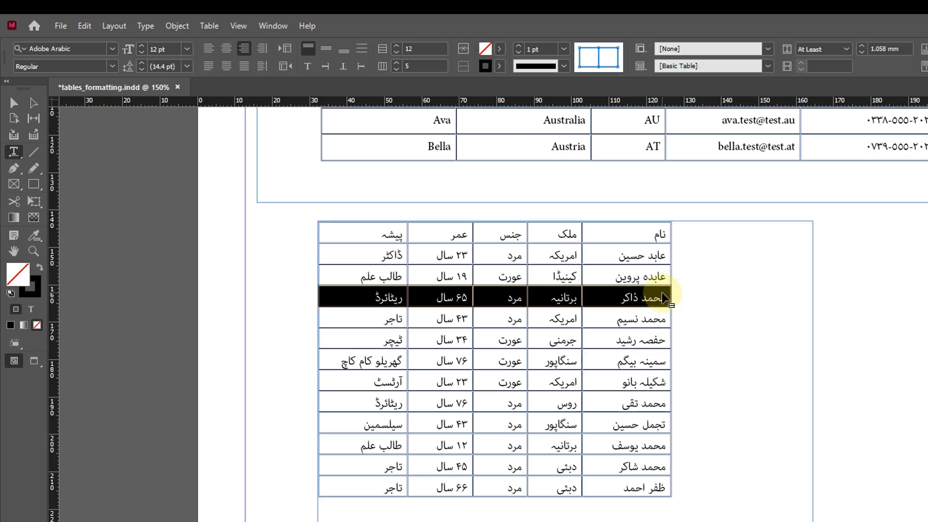
drag(663, 291, 665, 270)
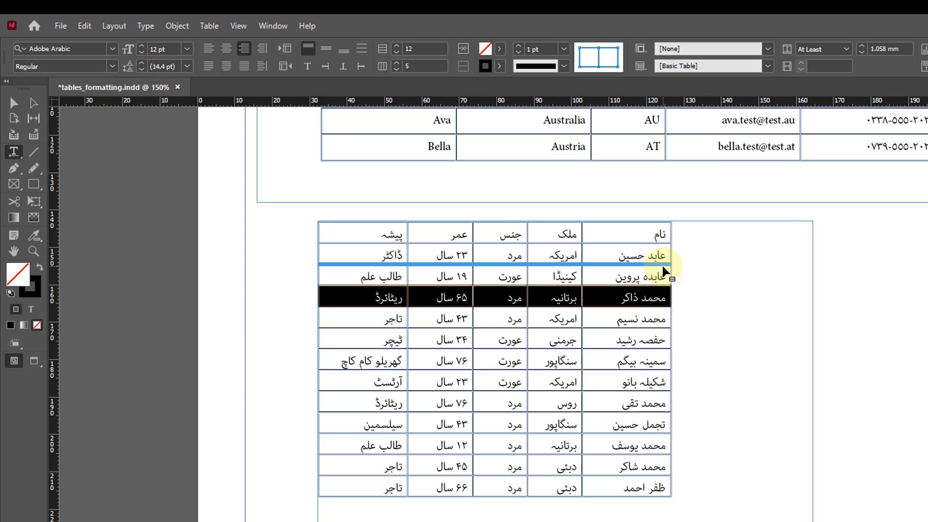
drag(665, 271, 665, 270)
drag(665, 269, 665, 270)
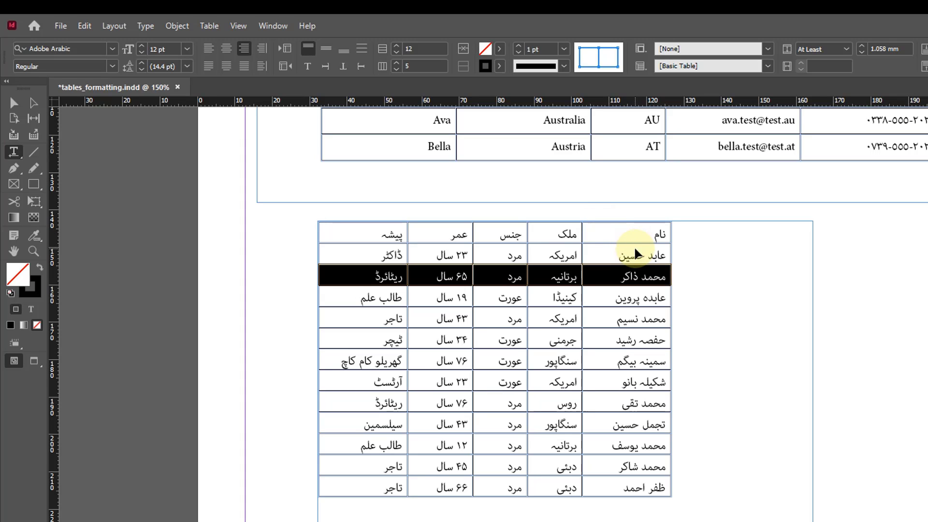
drag(669, 279, 670, 305)
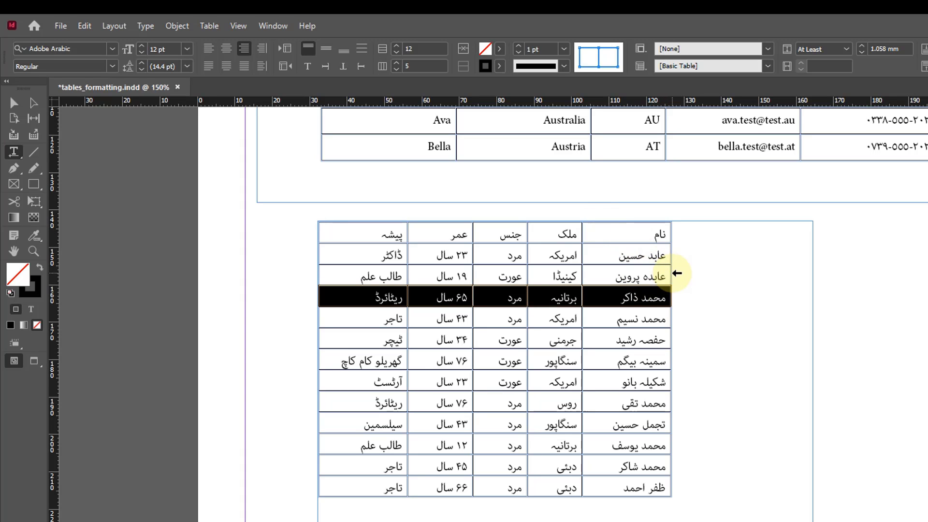
click(654, 299)
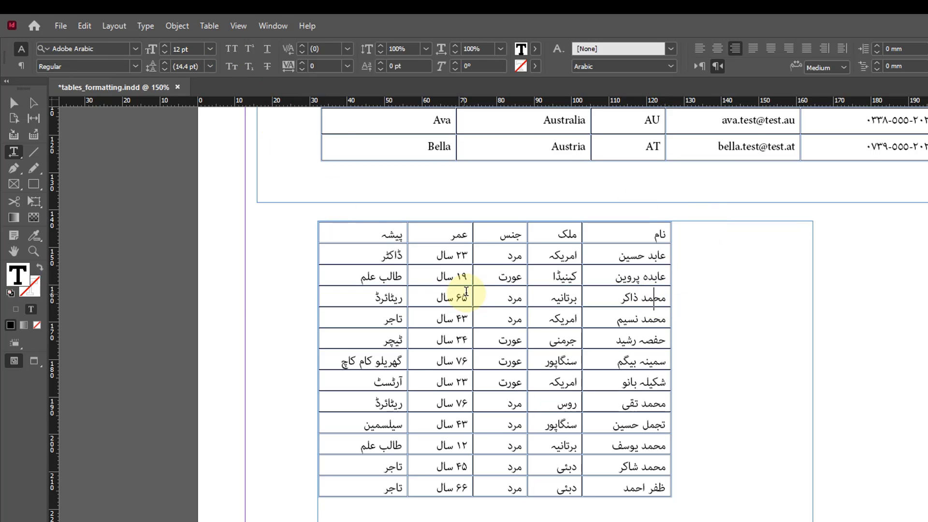
Display the Table settings and detach them as a floating palette beside the lower table.
click(273, 26)
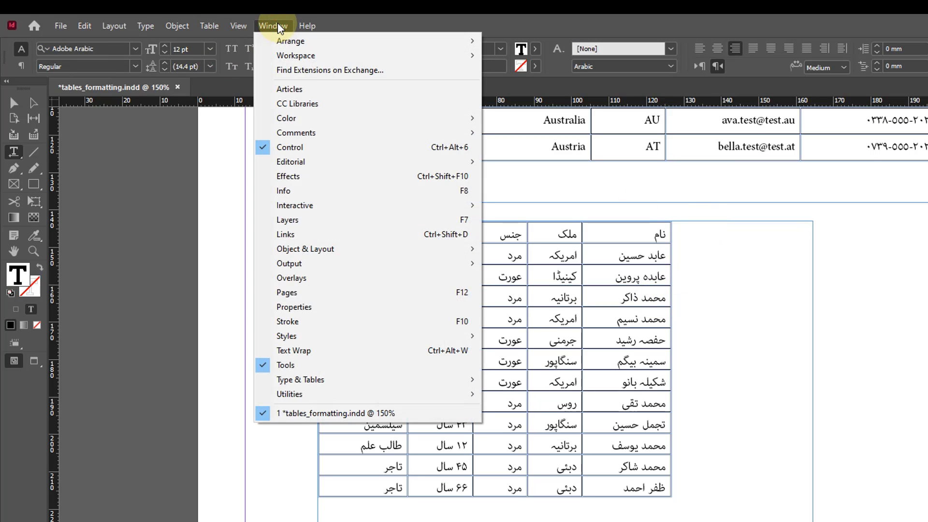
mouse_move(337, 383)
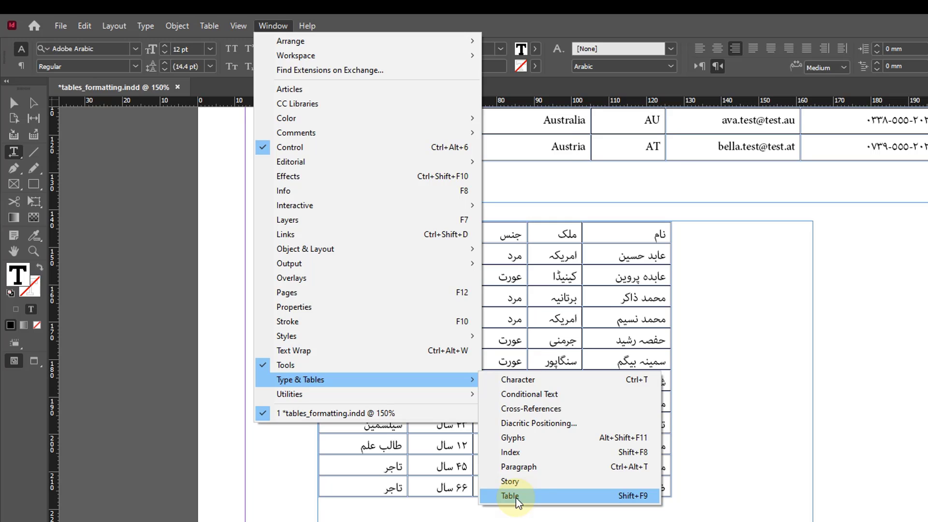
click(625, 497)
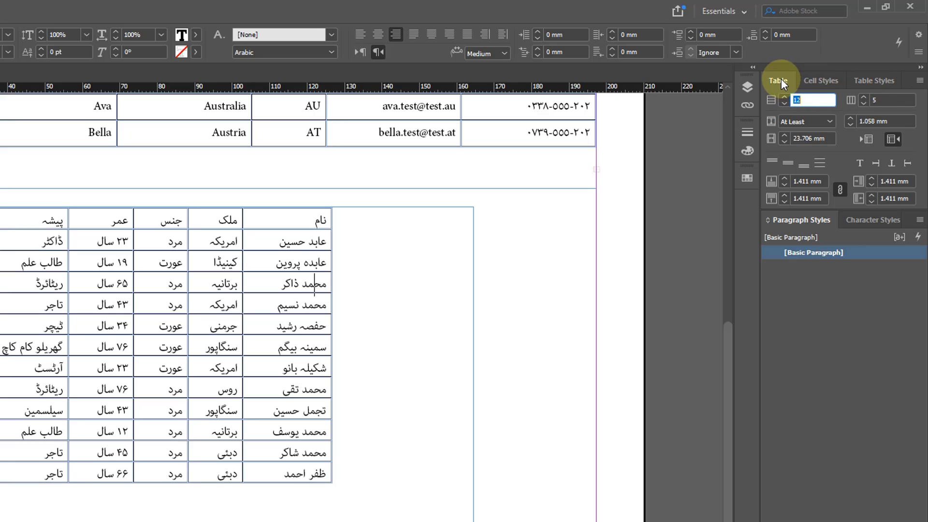
drag(780, 78, 549, 232)
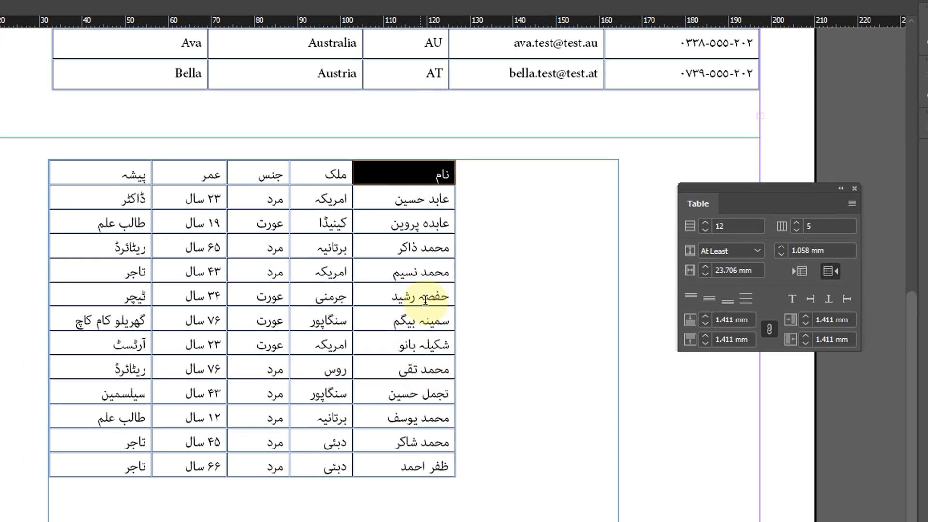
Switch the row height mode to Exactly for the first data row of the lower table.
click(401, 199)
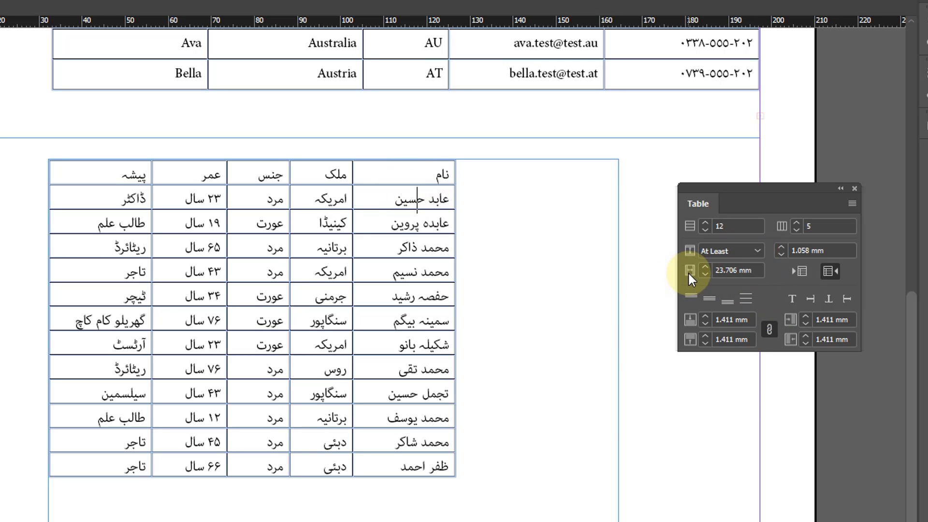
click(760, 271)
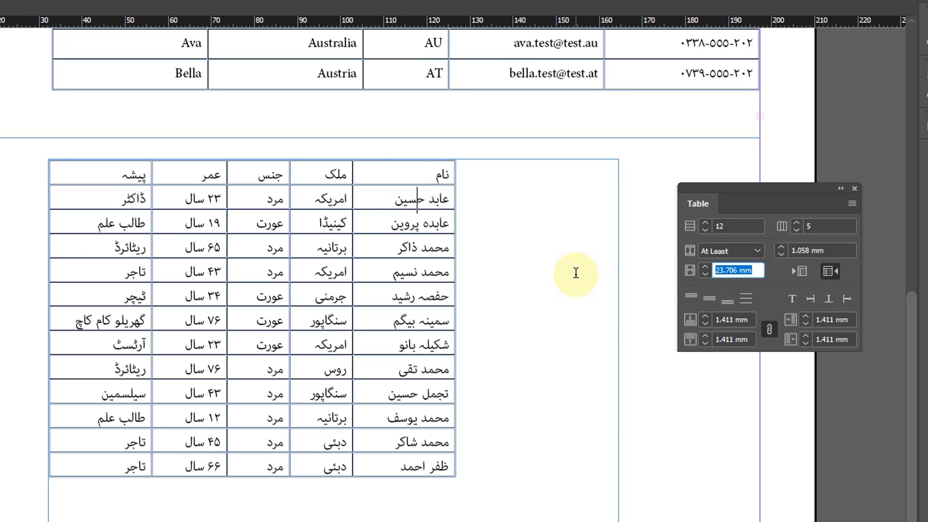
click(761, 251)
click(732, 284)
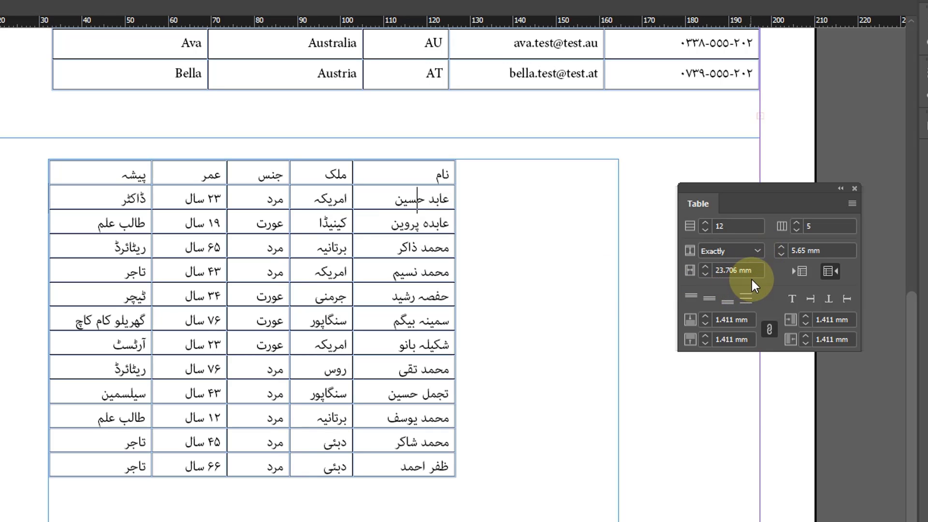
Set the width of the نام column to 20 mm.
click(750, 274)
text(20)
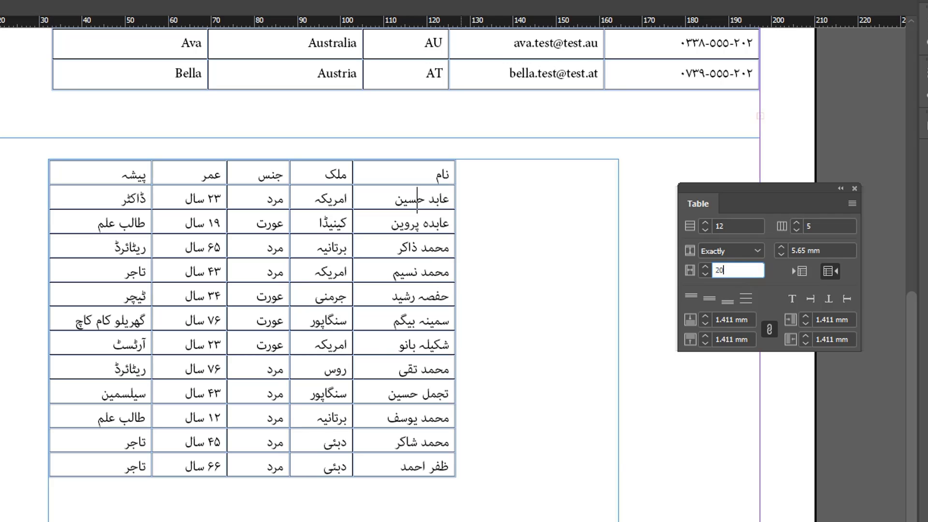
key(Tab)
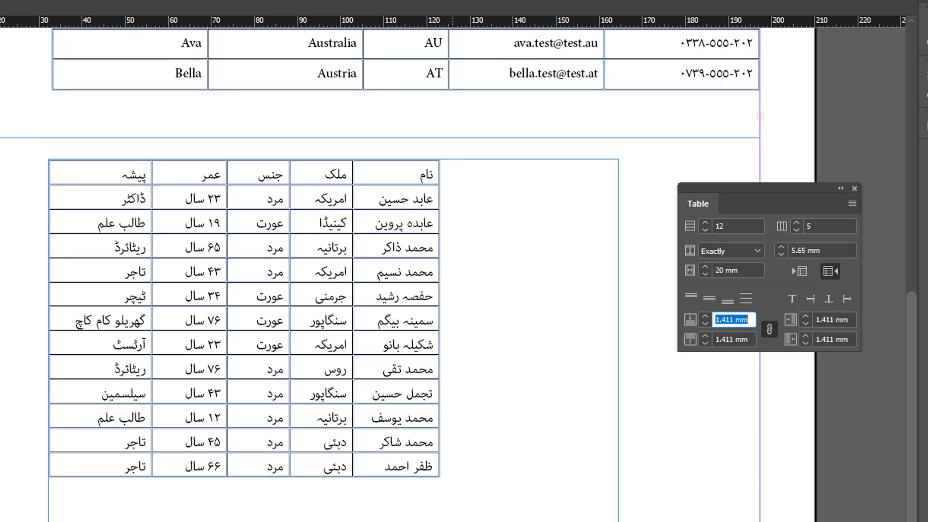
Move the ruler origin to the outer edge of the نام column in the lower table.
drag(440, 155, 440, 159)
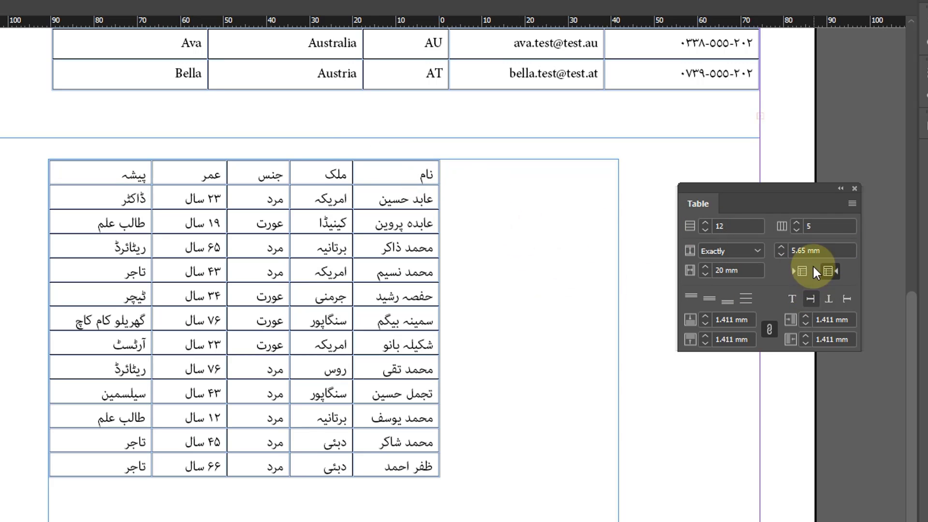
Set the height of the entire first data row in the lower table to exactly 20 mm.
drag(406, 199, 124, 203)
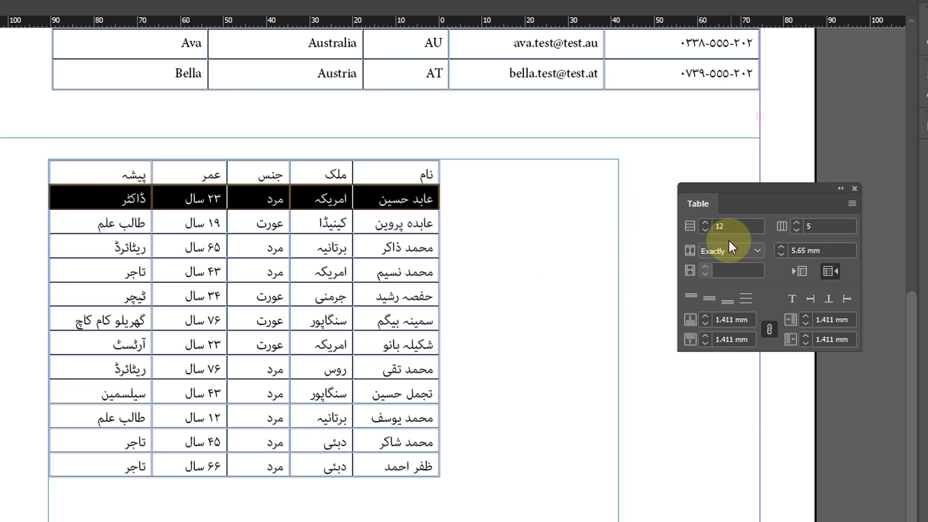
triple_click(803, 251)
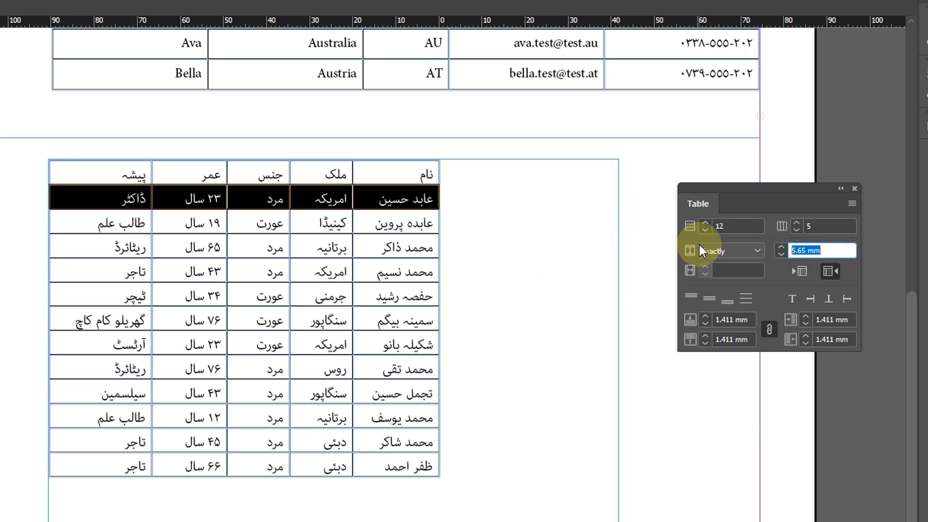
text(20)
key(Return)
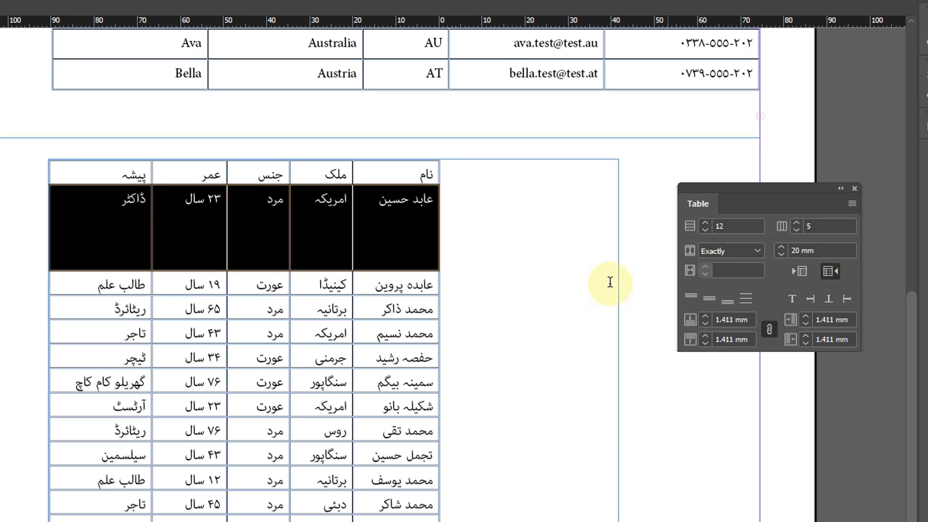
click(407, 237)
click(254, 234)
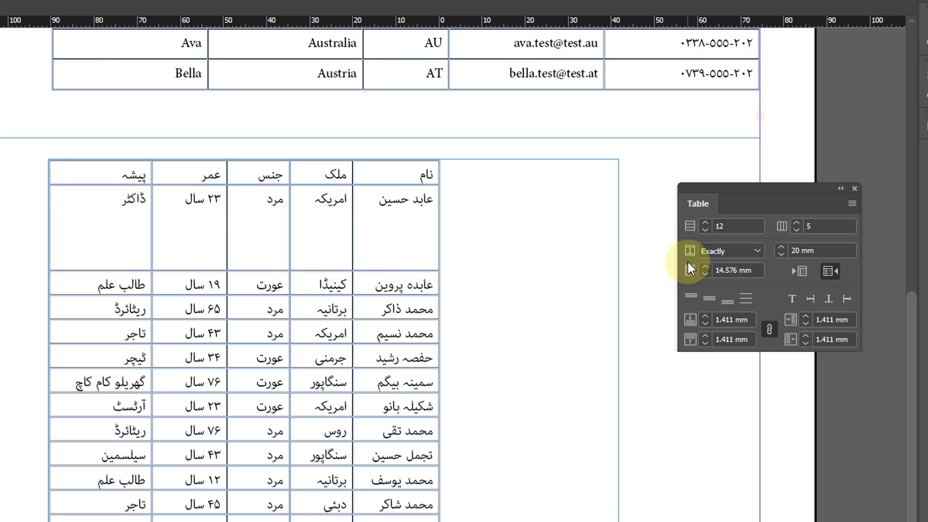
Undo the last row height change and the نام column width change.
key(ctrl+z)
key(ctrl+z)
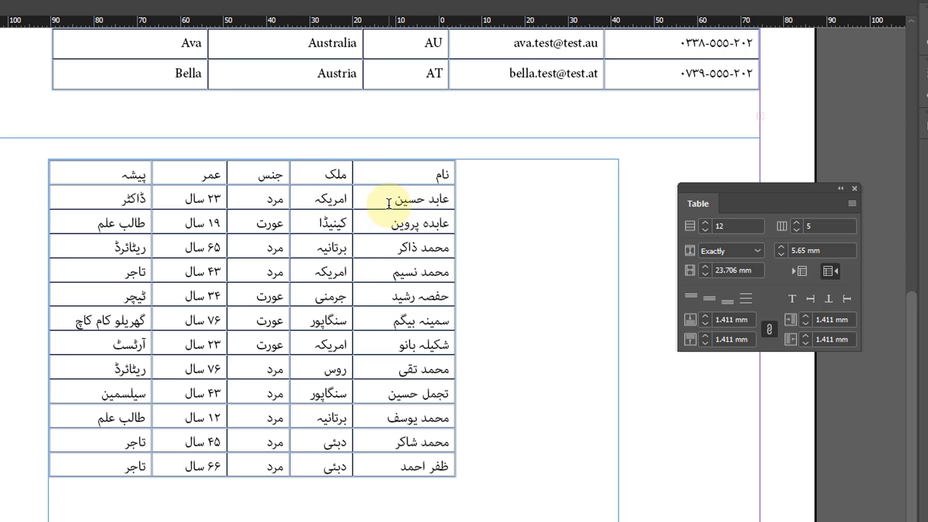
Highlight the text in the first data row's name cell to examine its spacing inside the cell, then leave text editing.
click(411, 198)
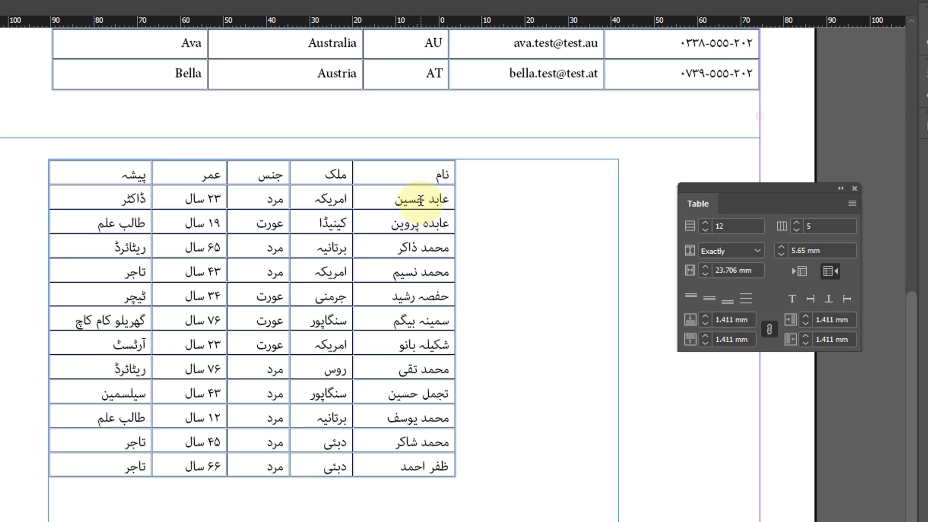
click(421, 200)
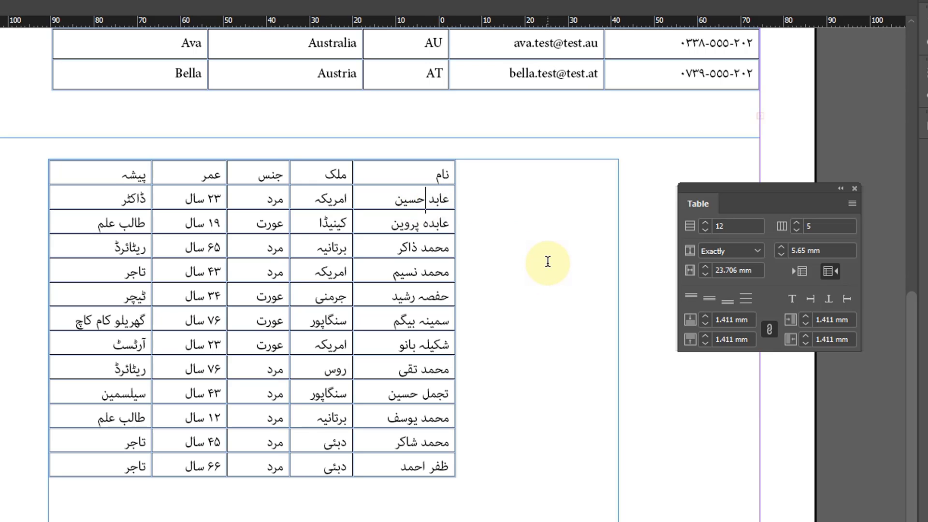
key(Escape)
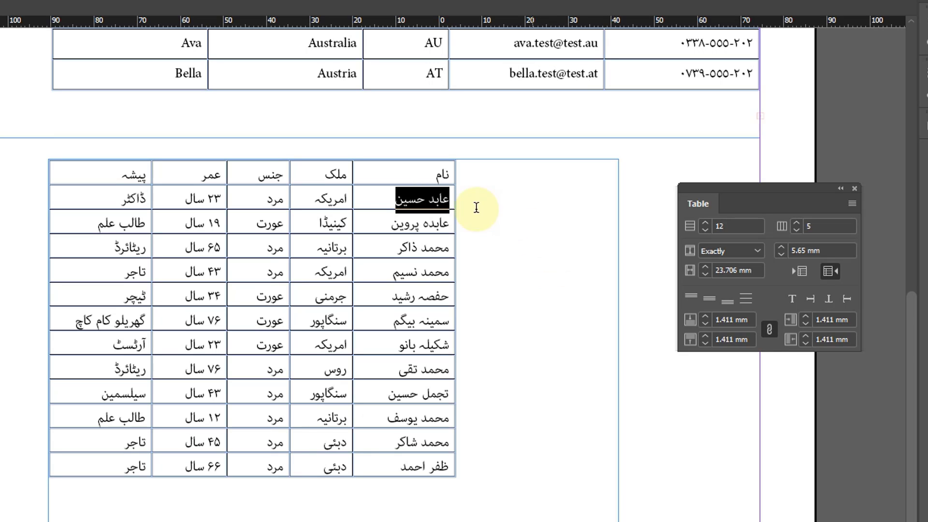
triple_click(432, 196)
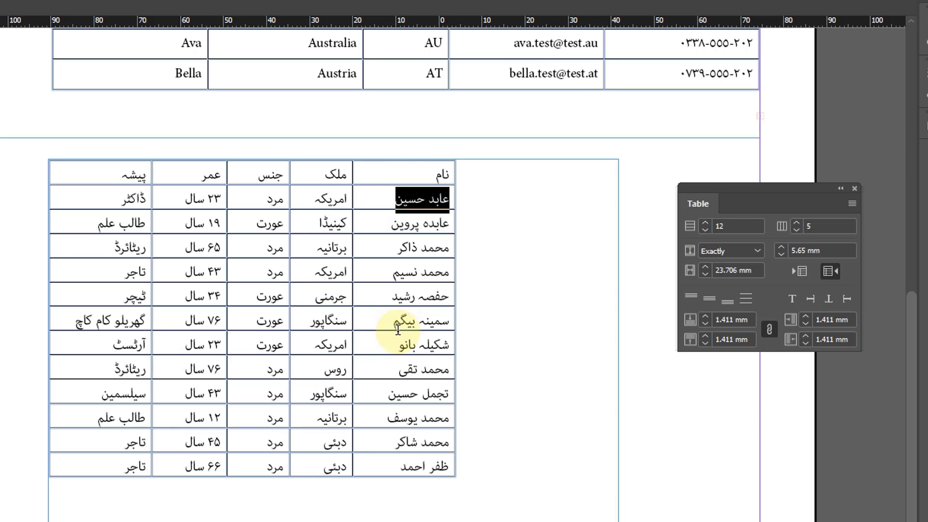
click(268, 196)
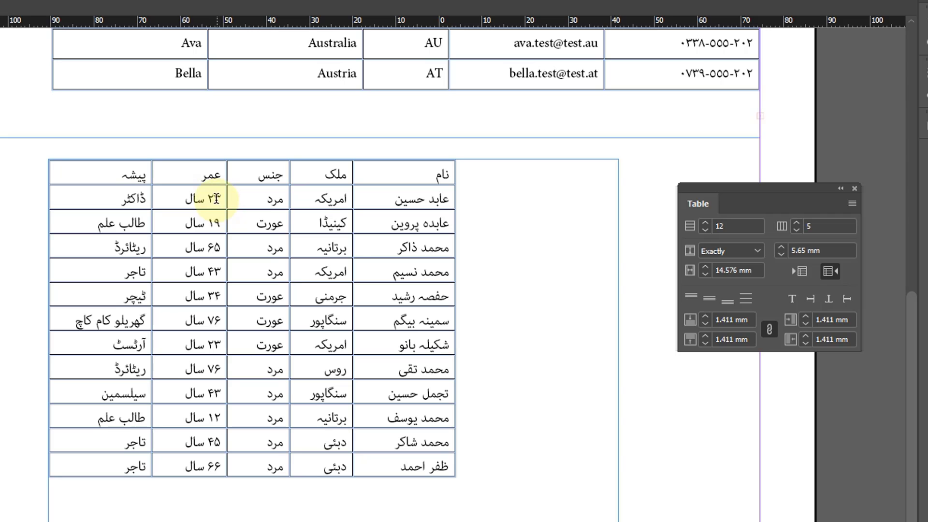
key(Escape)
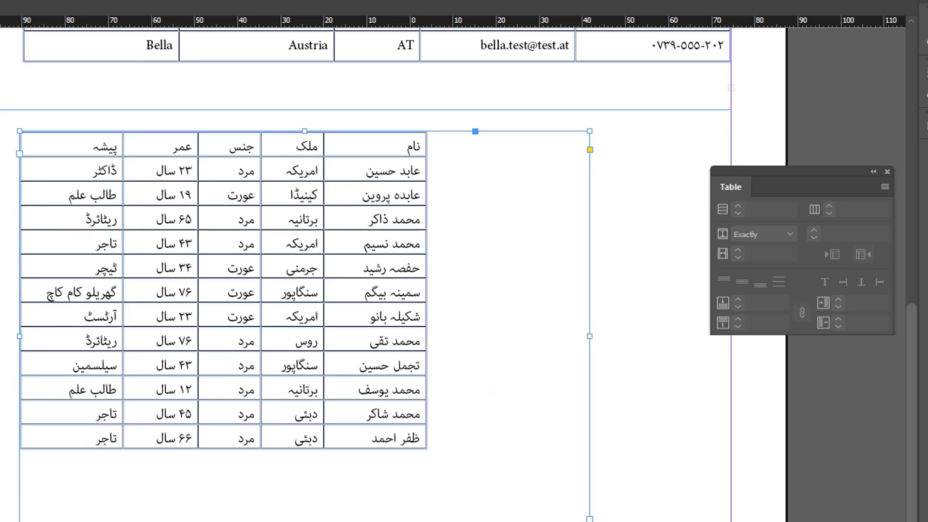
Set the linked cell insets of the second data row's name cell to 3 mm on all sides.
click(400, 194)
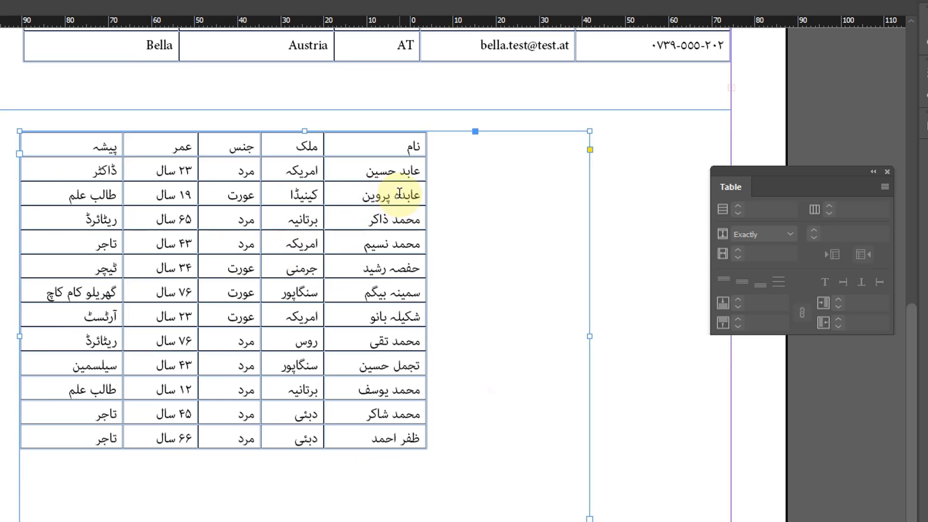
click(383, 198)
click(387, 196)
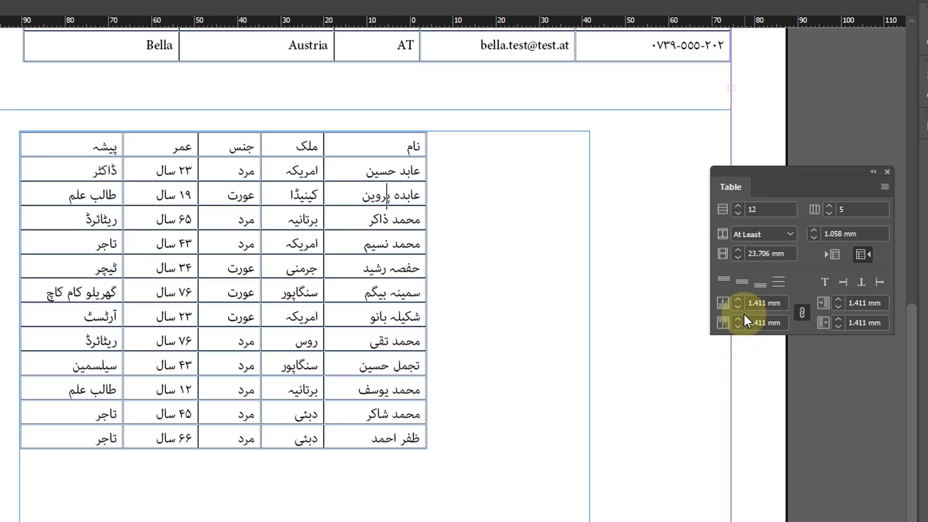
drag(787, 303, 693, 299)
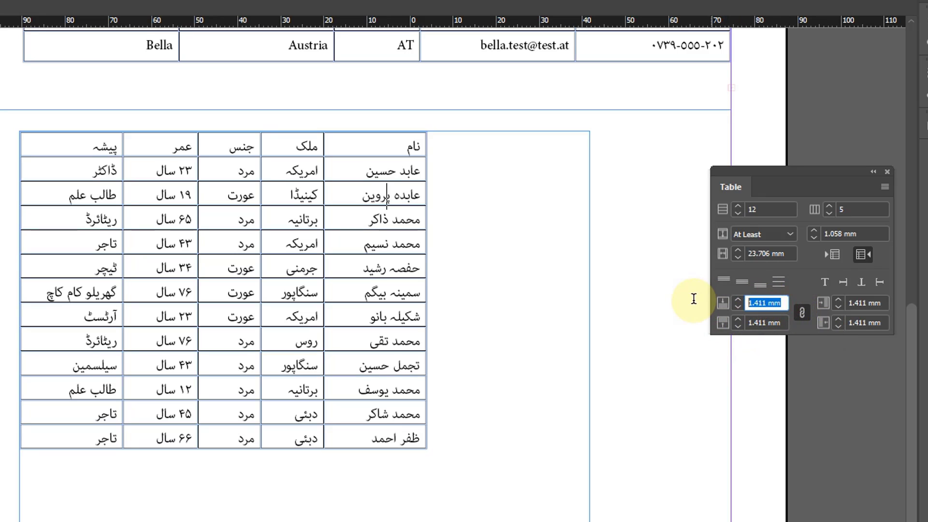
text(3)
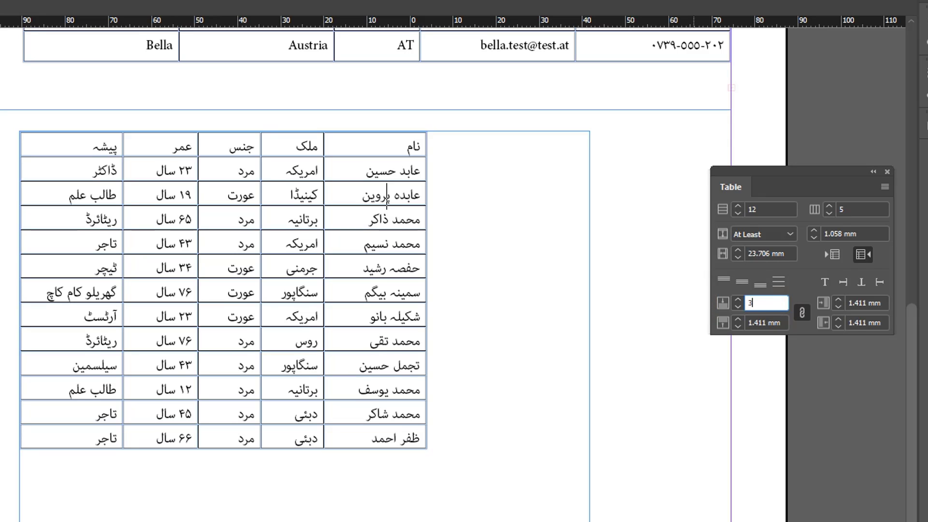
key(Tab)
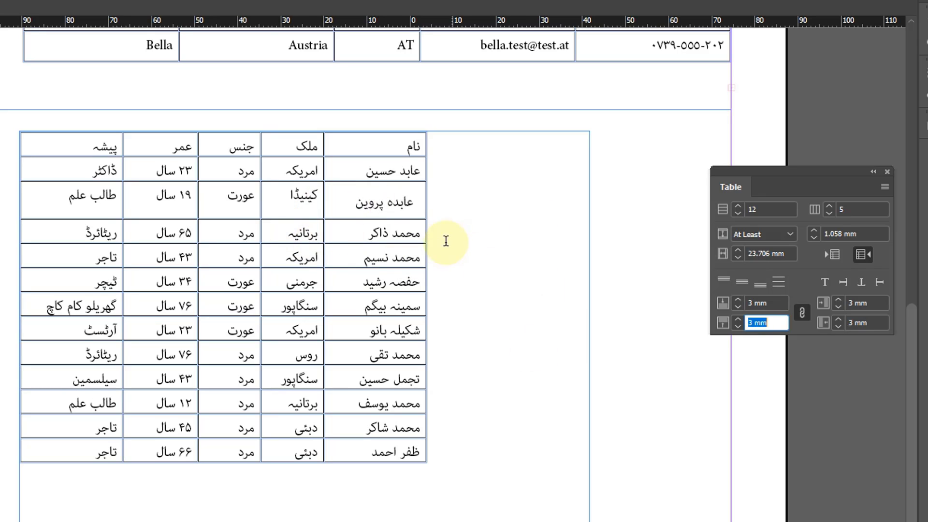
Highlight the text in the second data row's name cell to examine its spacing, and undo the inset change.
click(388, 204)
text(ه)
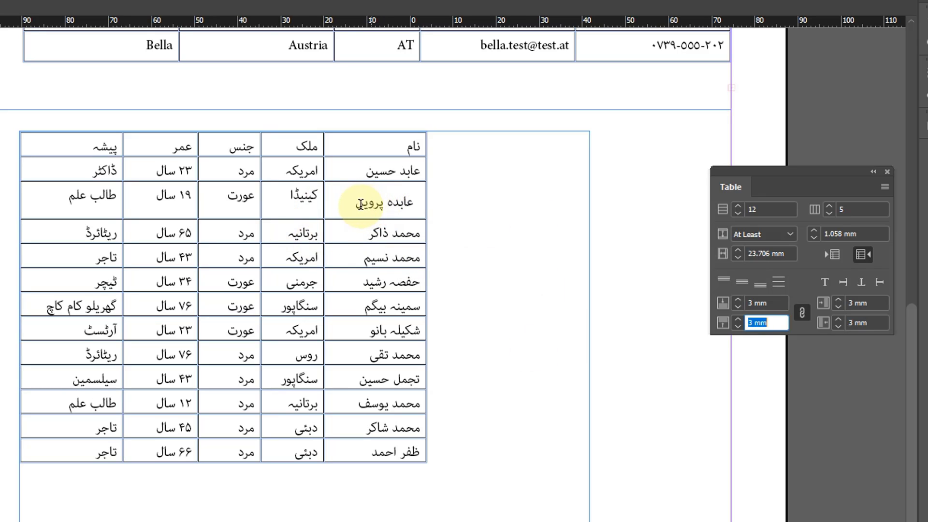
drag(357, 203, 405, 202)
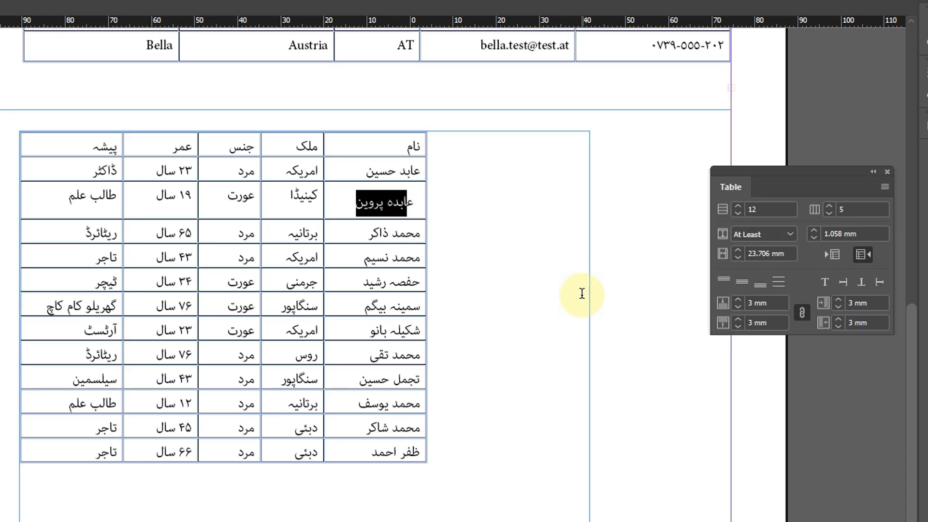
click(112, 249)
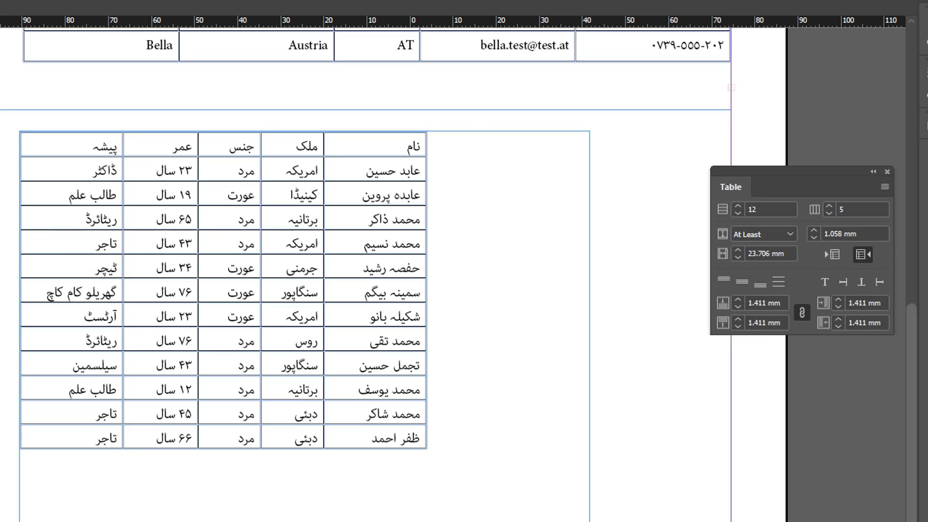
Move the comma-separated text frame away from the table and reposition the table frame at X -93.6 mm, Y 77.75 mm.
key(Escape)
scroll(441, 281, down, 5)
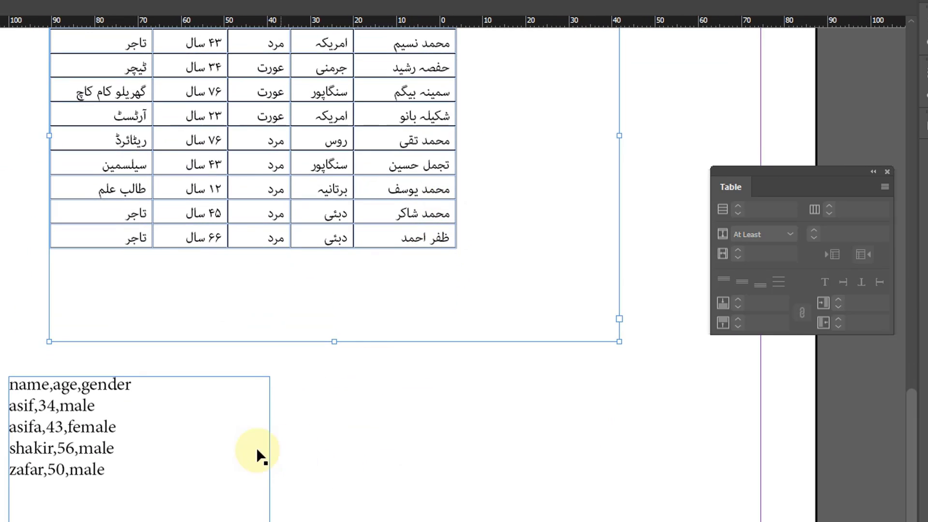
click(224, 421)
key(Delete)
click(373, 191)
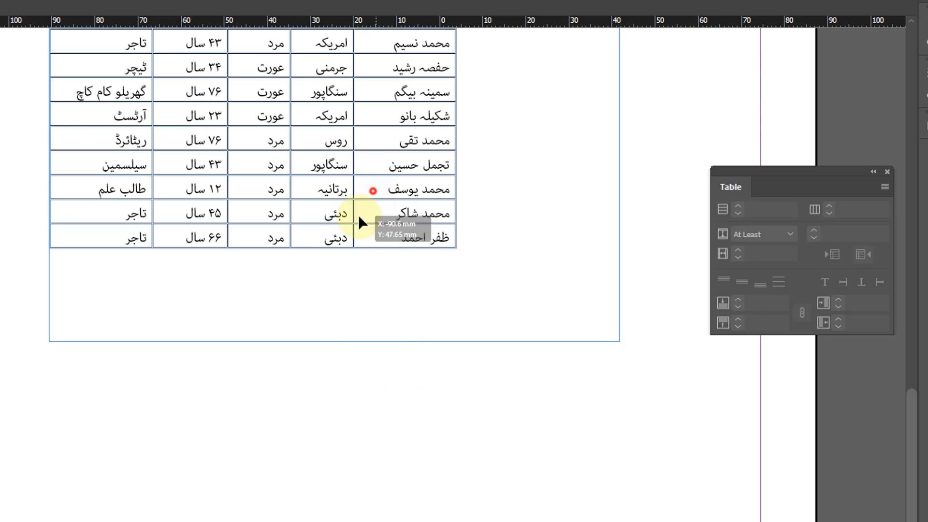
drag(358, 214, 361, 320)
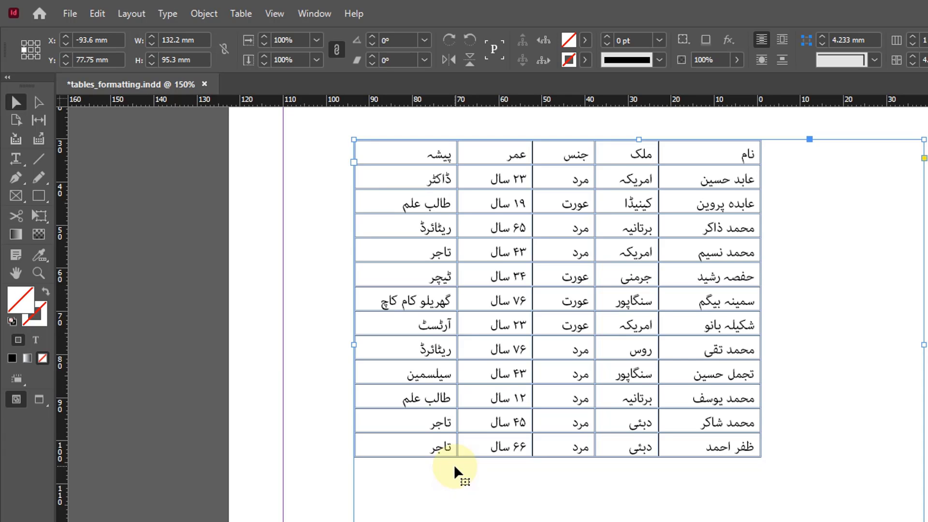
Scale the table frame together with its contents proportionally up to about 187 × 135 mm.
key(ctrl+shift)
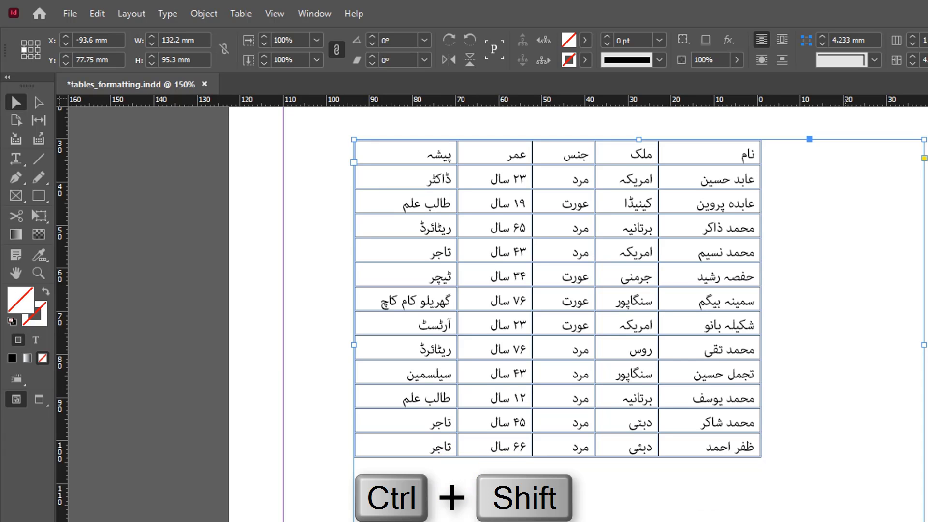
drag(924, 521, 927, 521)
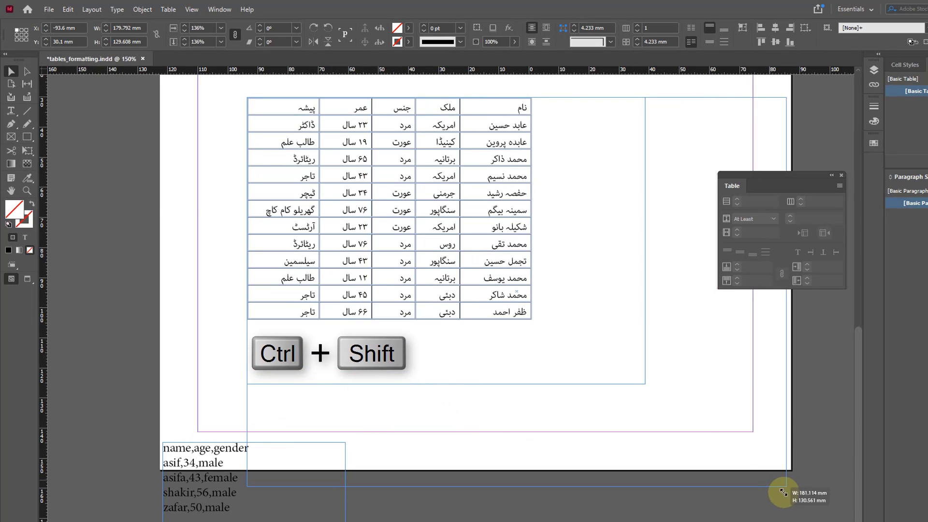
drag(783, 493, 797, 499)
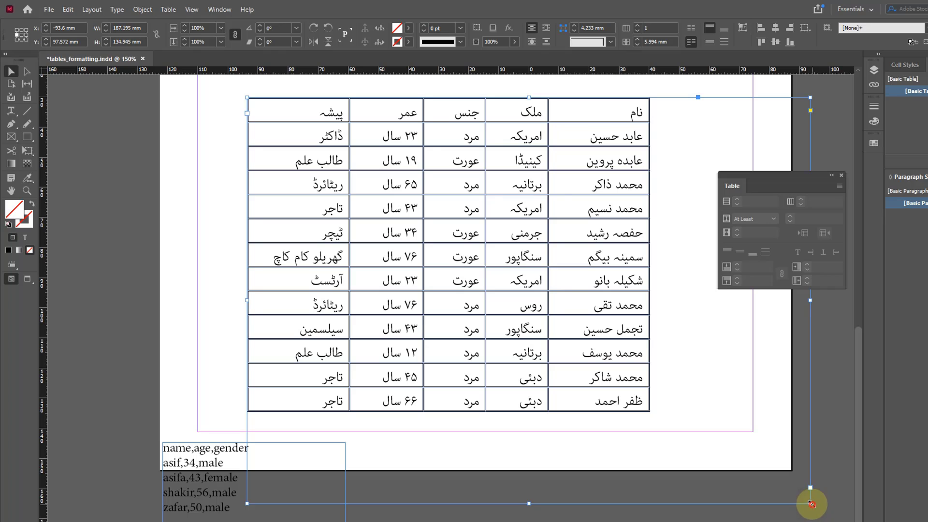
Scale the table frame and contents proportionally down to about 61 × 44 mm, and back up to 132.2 × 95.3 mm.
drag(812, 504, 370, 235)
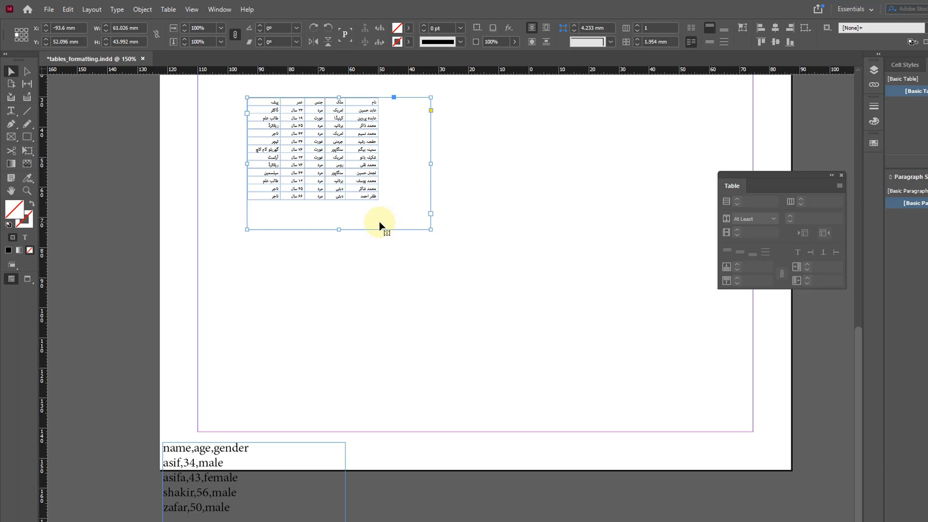
drag(430, 230, 646, 384)
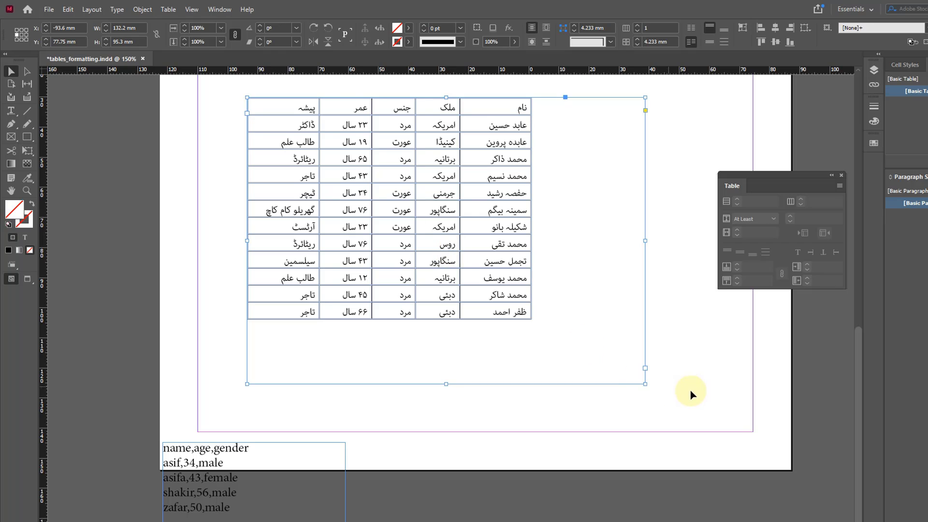
Move the table frame to X -88.8 mm, Y 75.75 mm and shrink it around the table to about 94.8 × 74.2 mm.
drag(429, 264, 442, 258)
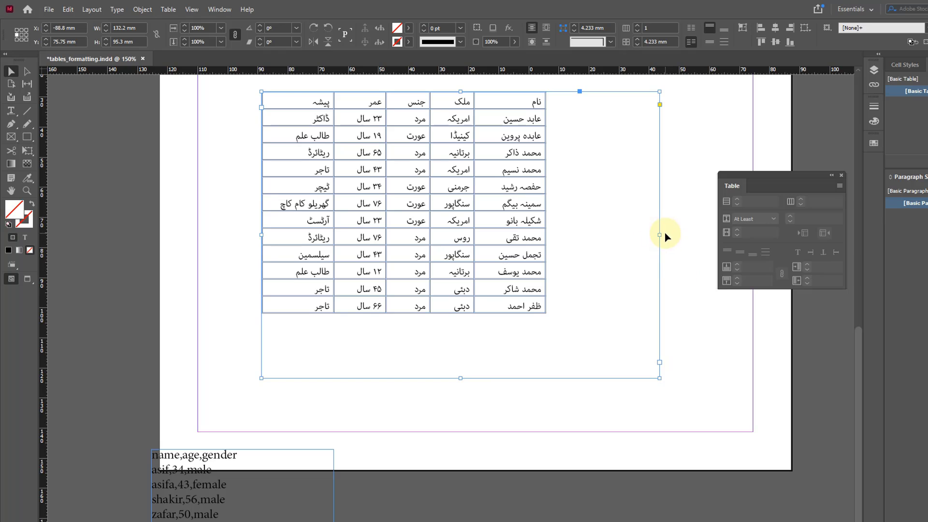
drag(659, 236, 547, 238)
drag(404, 378, 399, 315)
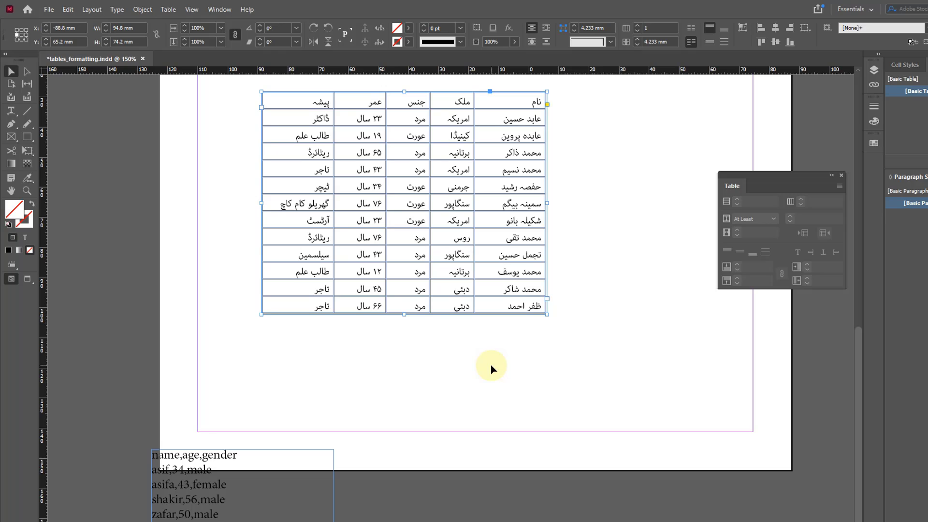
Undo the last two resizes of the table frame.
key(ctrl+z)
key(ctrl+z)
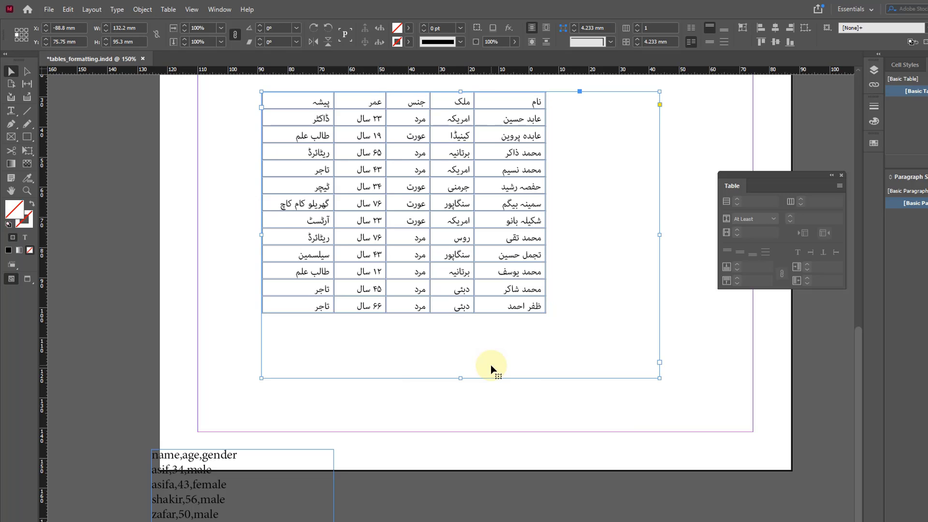
Move the table frame to X -90.6 mm, Y 80.75 mm, fit the frame to its content and deselect it.
drag(486, 129, 480, 144)
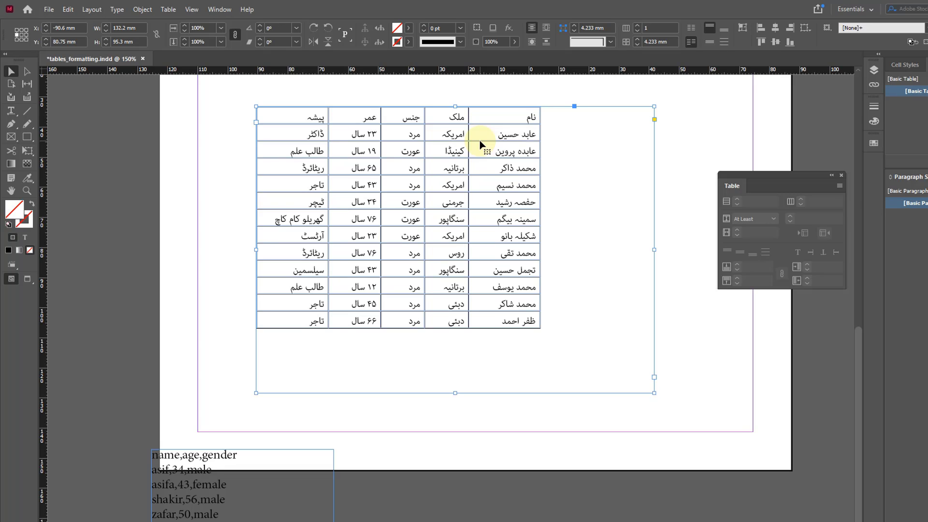
key(ctrl+alt+c)
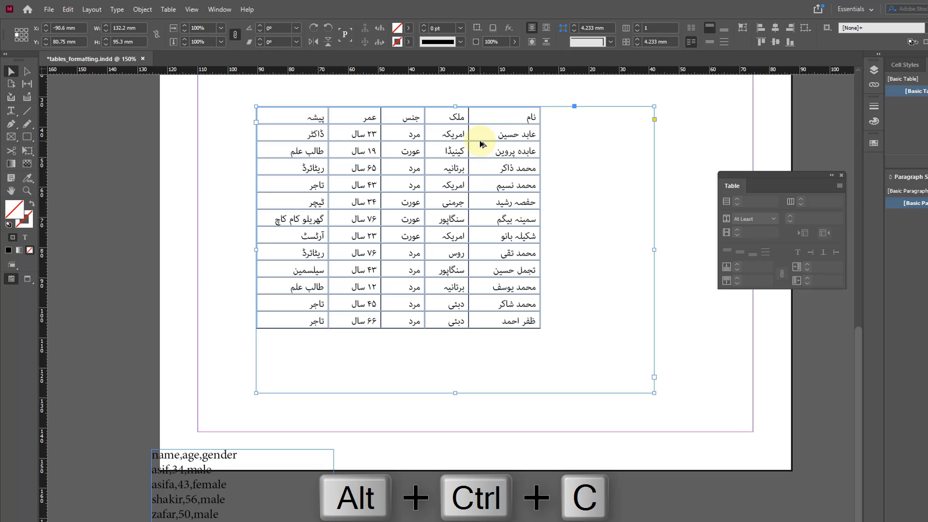
key(ctrl+alt+c)
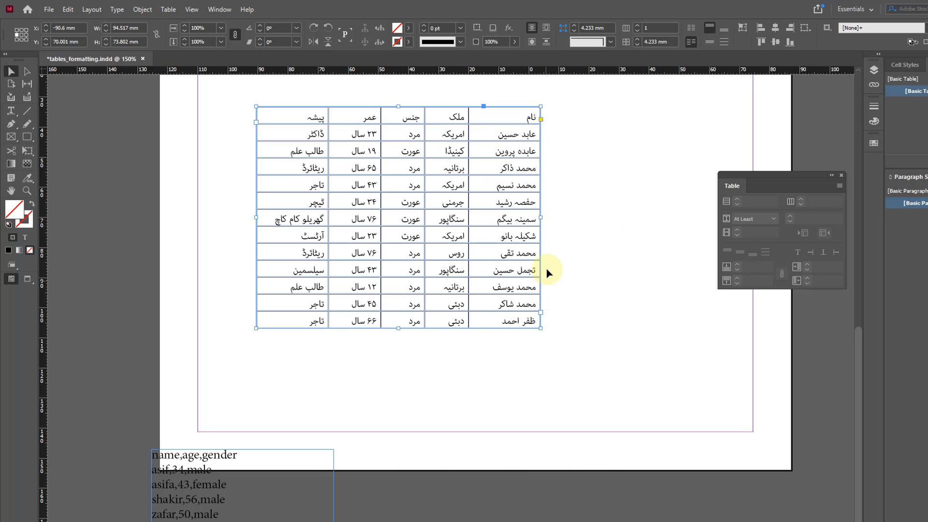
click(481, 386)
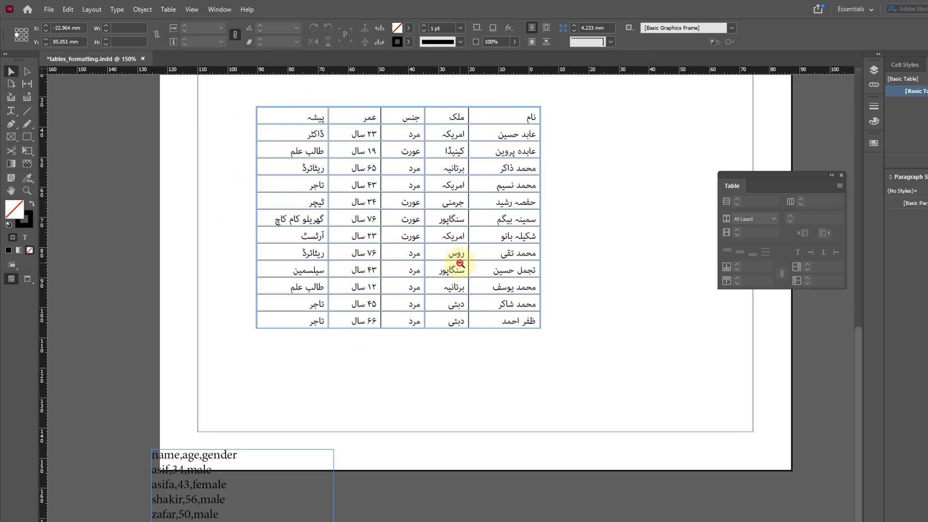
Move the Urdu table frame off the page onto the pasteboard at about X 108.7 mm, Y 140.4 mm.
key(ctrl+minus)
key(ctrl+minus)
key(ctrl+minus)
drag(431, 328, 730, 433)
scroll(628, 285, up, 3)
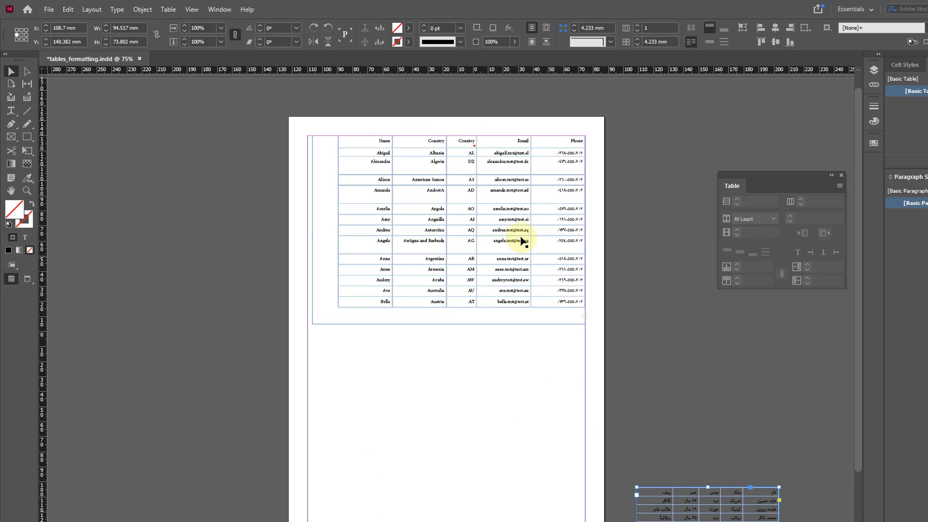
Narrow the English contact table's frame to about 75.5 mm wide and reposition it against the page's upper margin.
click(494, 300)
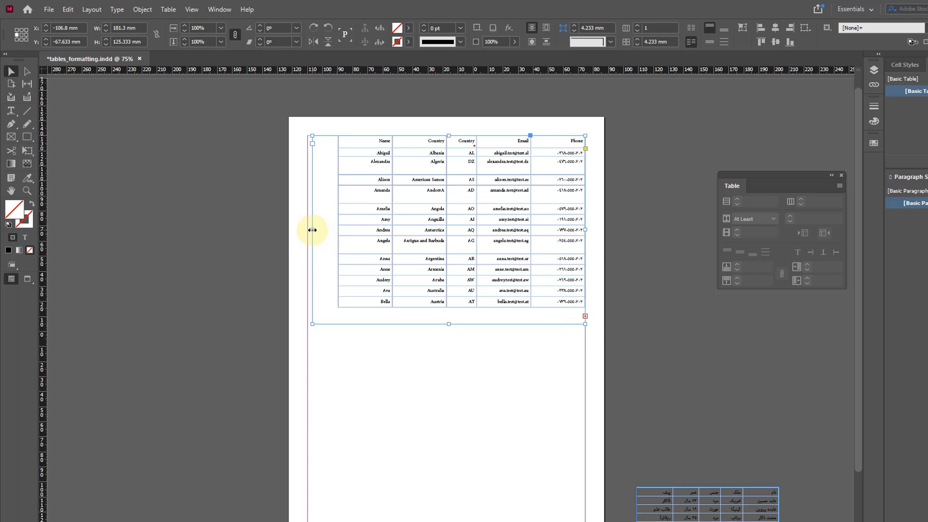
drag(312, 230, 472, 238)
drag(534, 203, 472, 204)
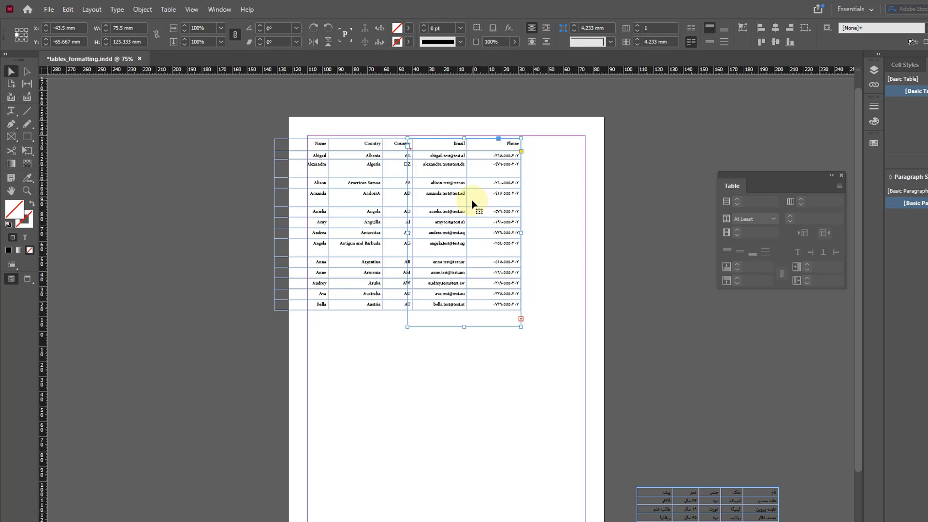
click(358, 182)
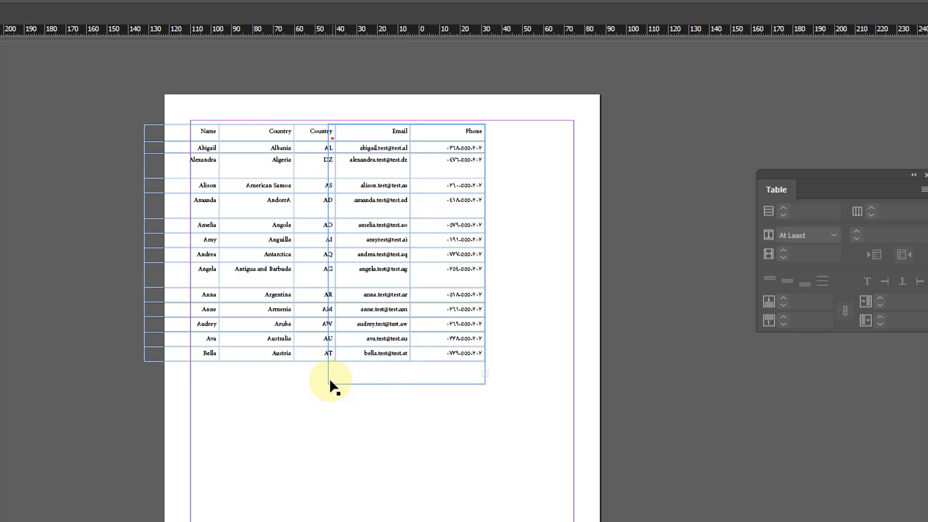
drag(397, 380, 440, 387)
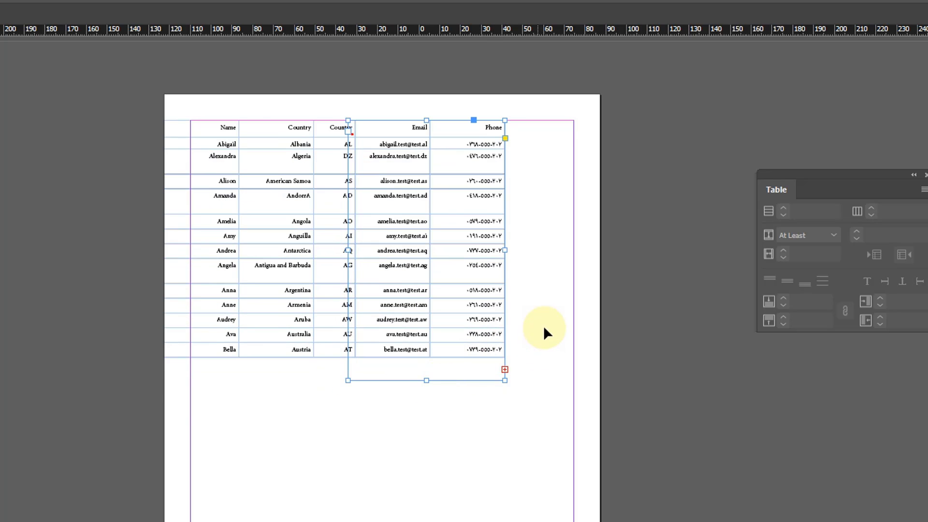
Extend the contact table's frame to about 307.9 mm high, move it to X -5 mm, and inspect the rows down to the last one.
key(z)
drag(146, 116, 519, 468)
drag(563, 155, 571, 165)
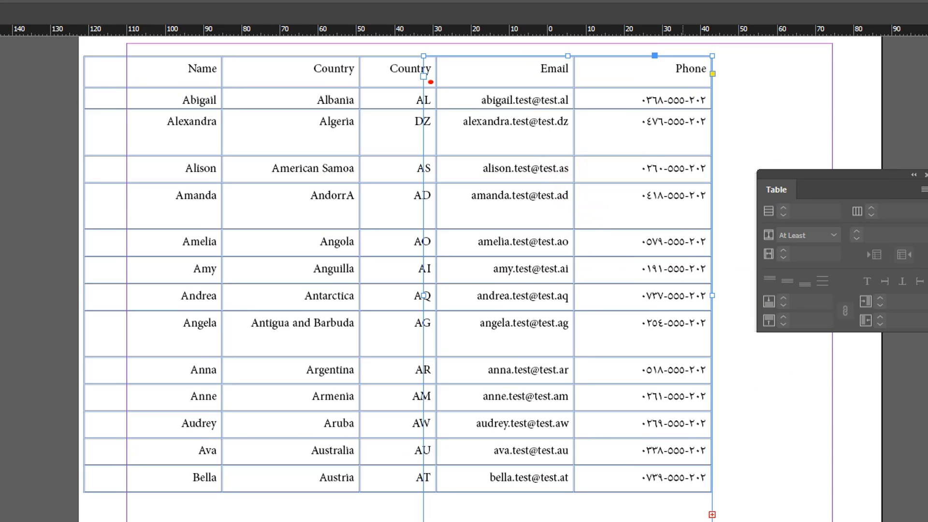
click(877, 180)
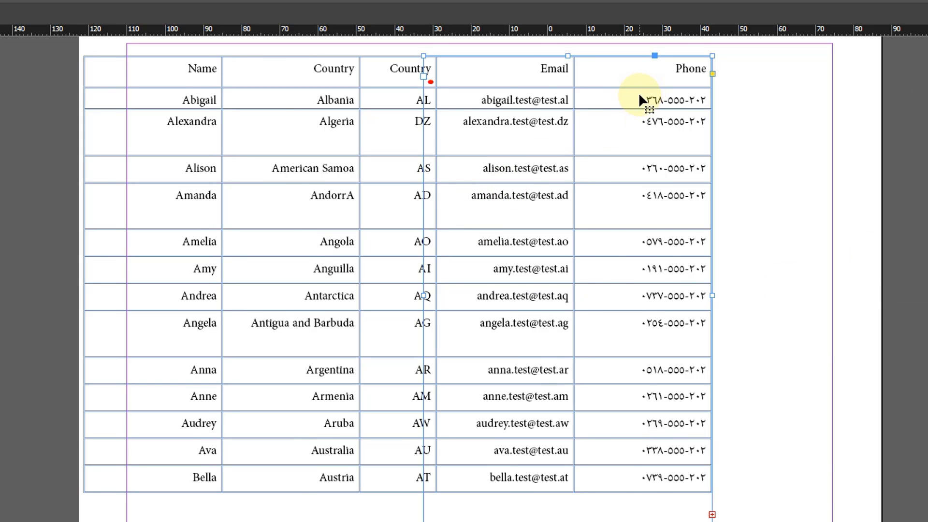
scroll(561, 441, down, 10)
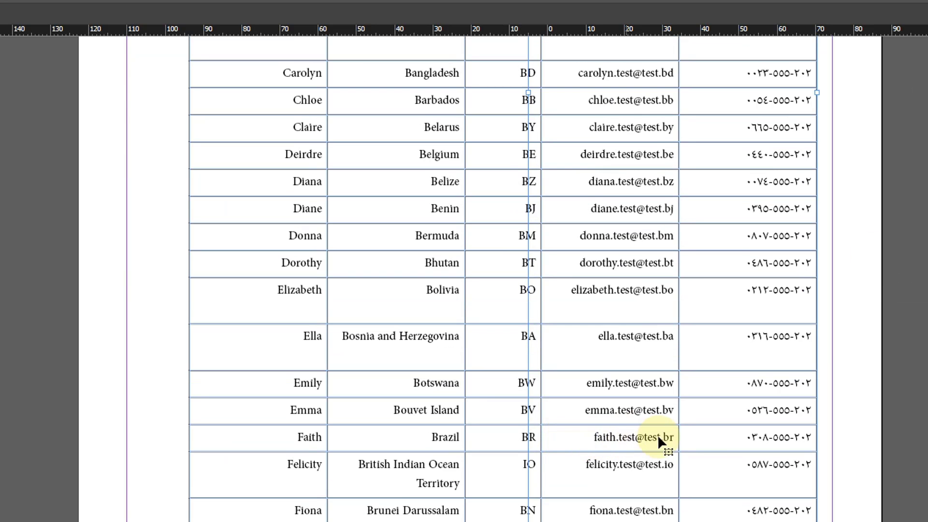
key(ctrl+alt+c)
scroll(679, 412, down, 1)
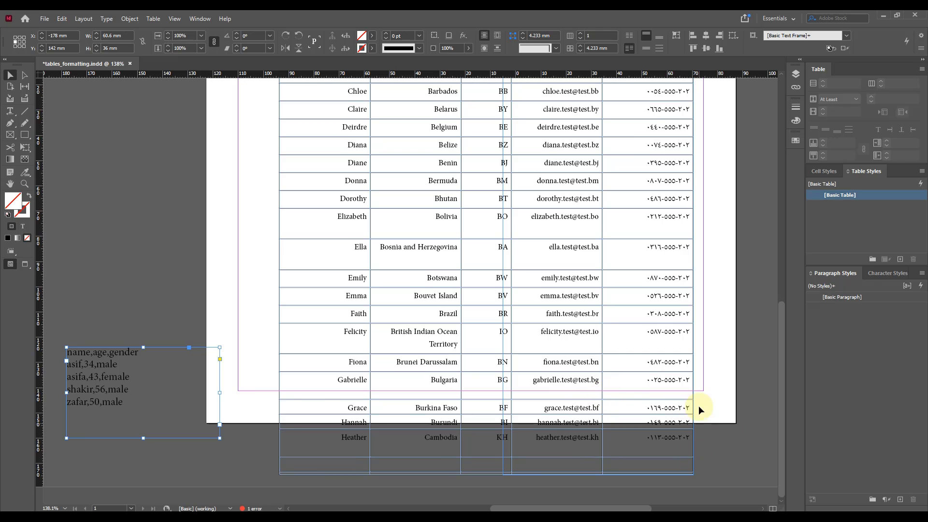
scroll(648, 323, up, 10)
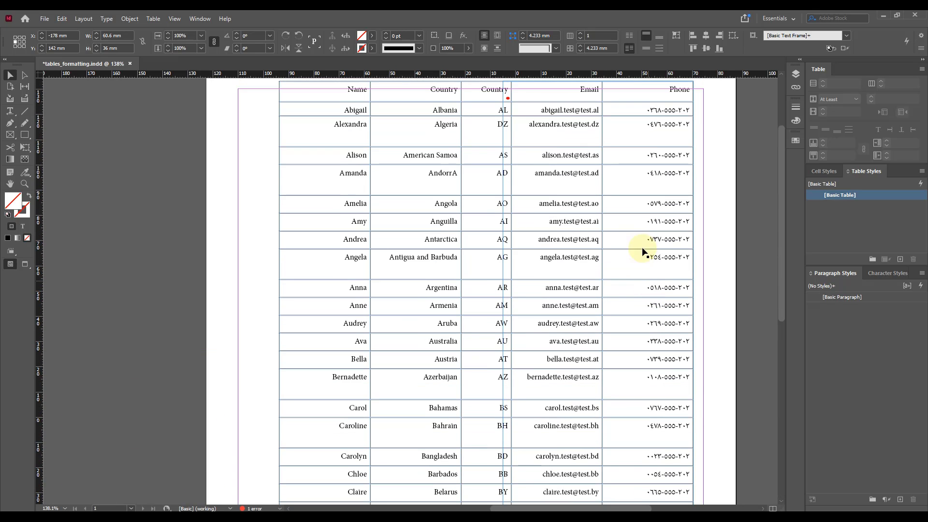
scroll(643, 338, down, 8)
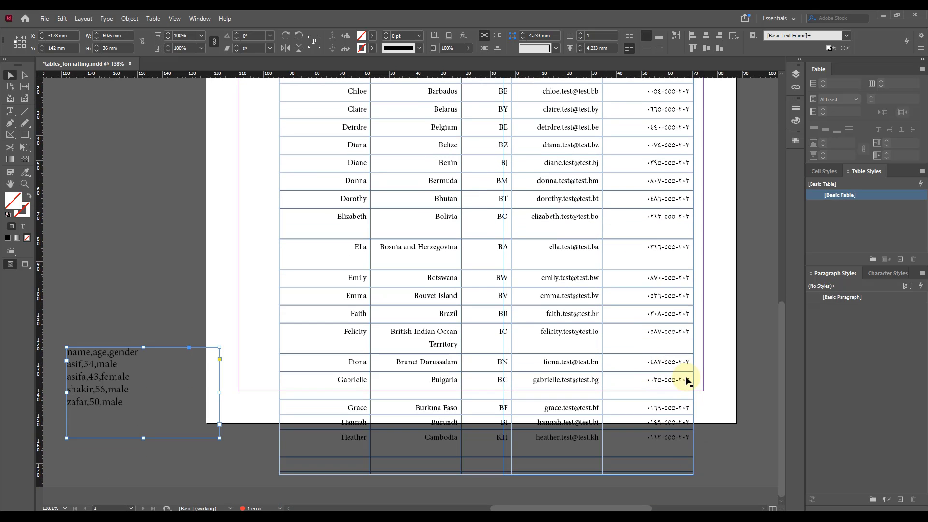
Fit the contact table's frame to its content, about 164.4 mm wide, and move it to X -100.8 mm, Y 0.041 mm.
click(689, 473)
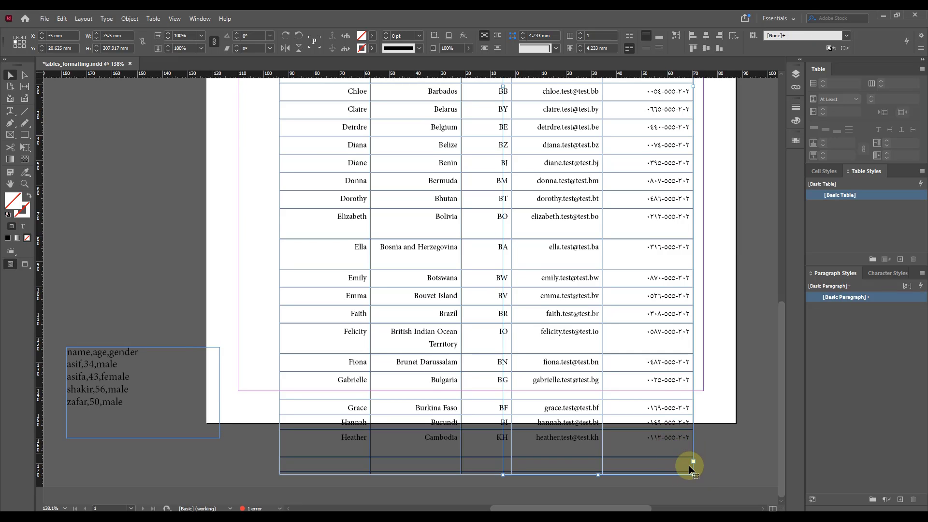
scroll(679, 447, up, 8)
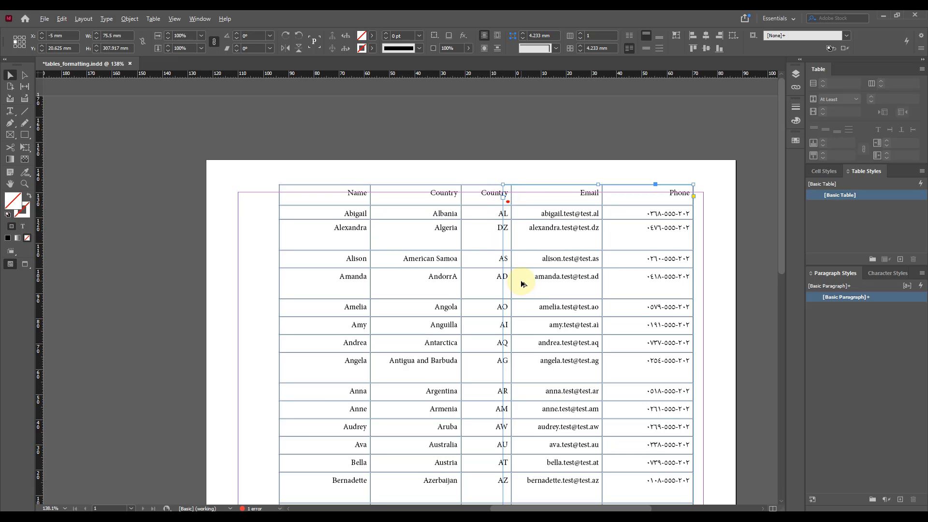
key(ctrl+alt+c)
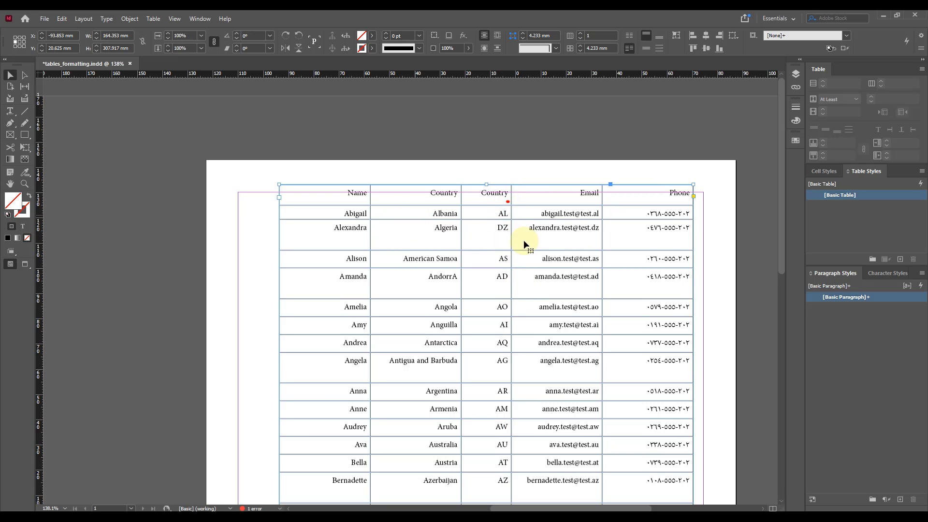
drag(536, 344, 519, 292)
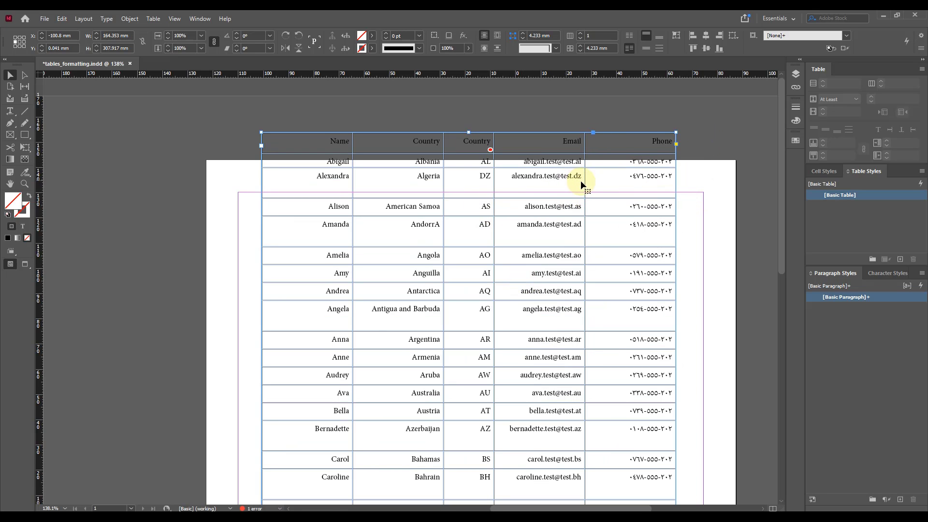
Review the full contact table, and shorten its frame from below to about 141.4 mm high.
scroll(581, 181, down, 10)
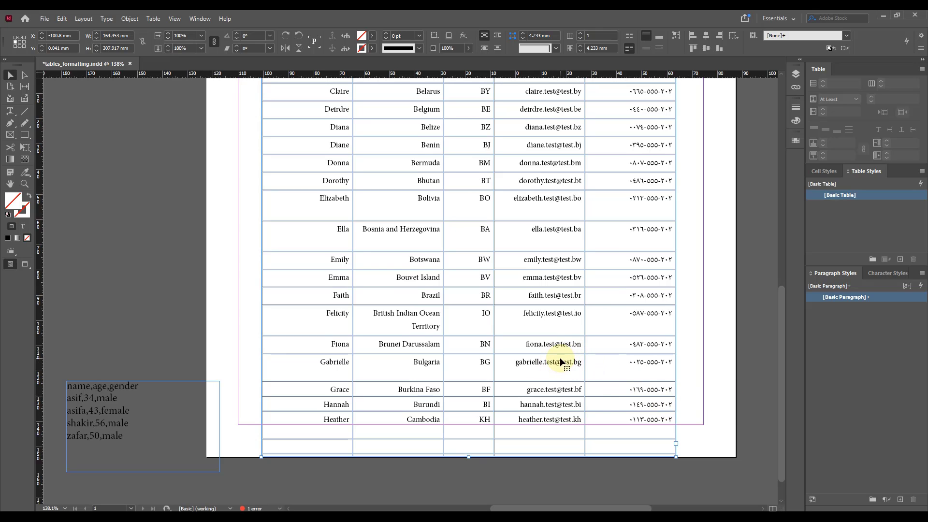
scroll(516, 341, up, 10)
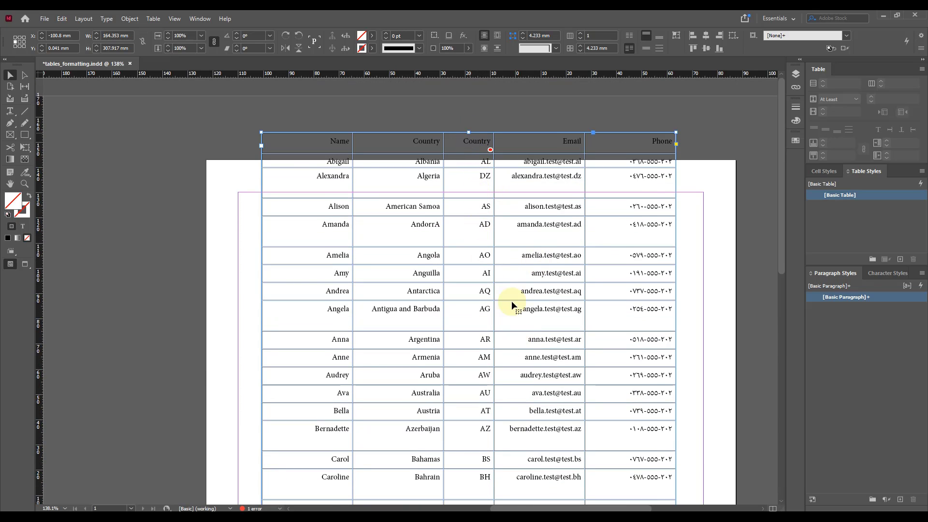
scroll(510, 290, down, 10)
key(ctrl+minus)
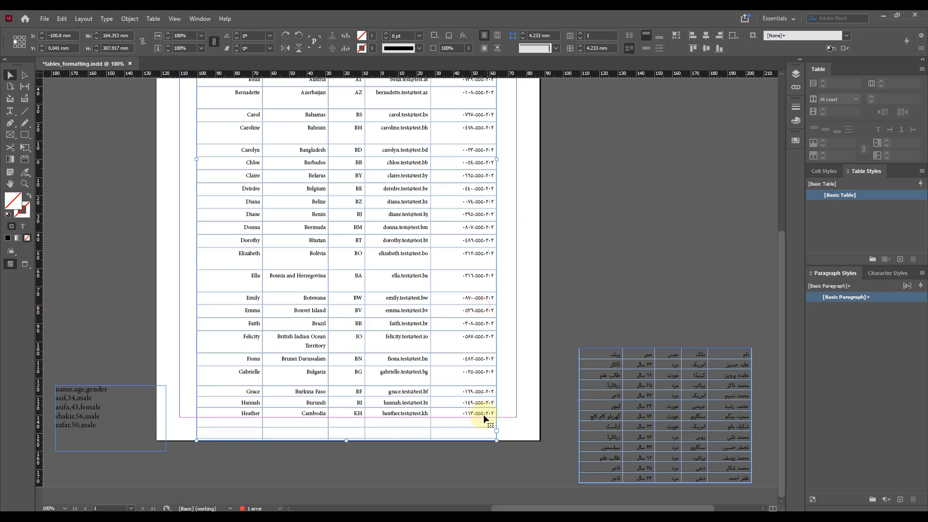
drag(346, 440, 364, 136)
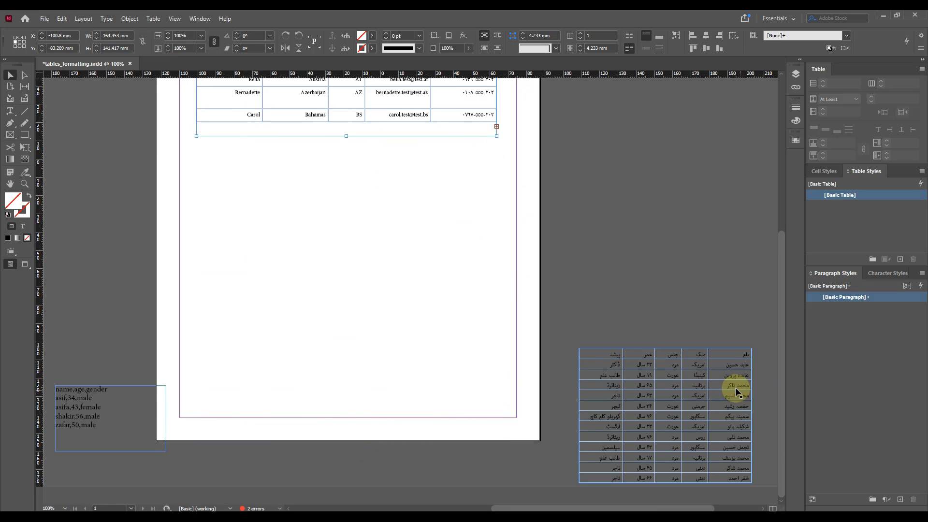
Move the Urdu table frame from the pasteboard onto the page at X -98.8 mm, Y 49.401 mm.
drag(735, 390, 401, 227)
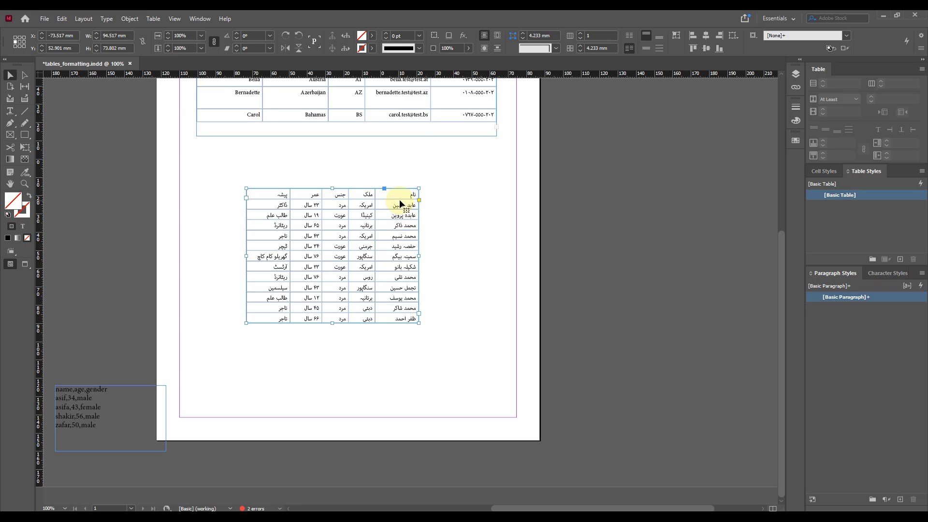
key(ctrl+alt+equal)
drag(489, 175, 365, 154)
Place the text cursor in the جنس cell of the Urdu table's first body row so the table options can be used.
click(154, 19)
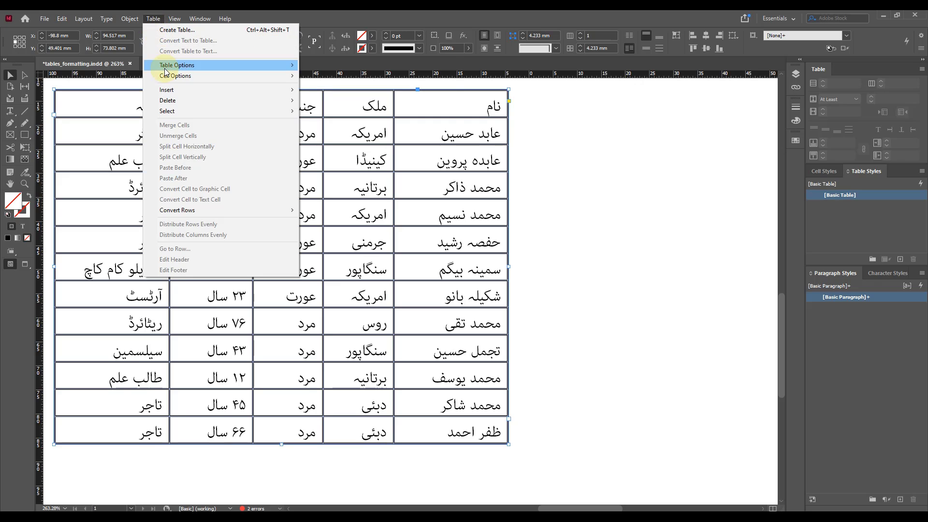
mouse_move(166, 68)
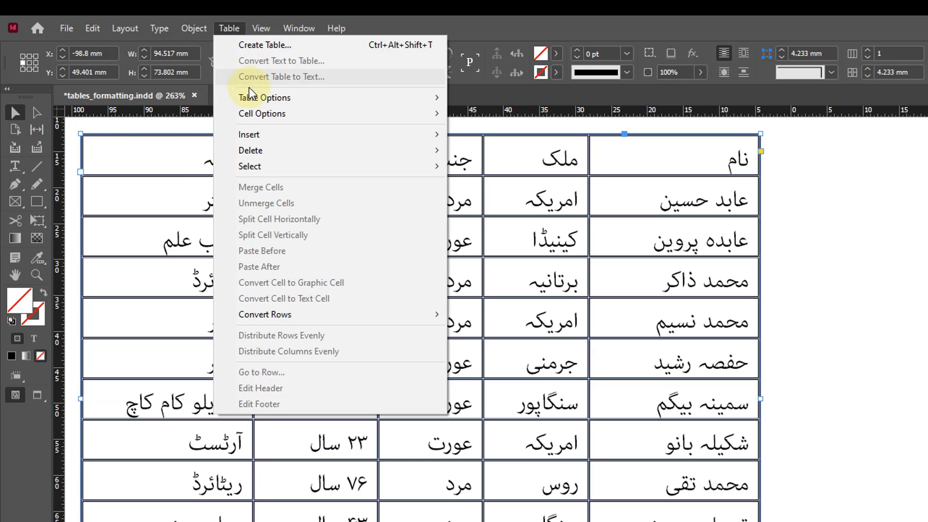
mouse_move(270, 105)
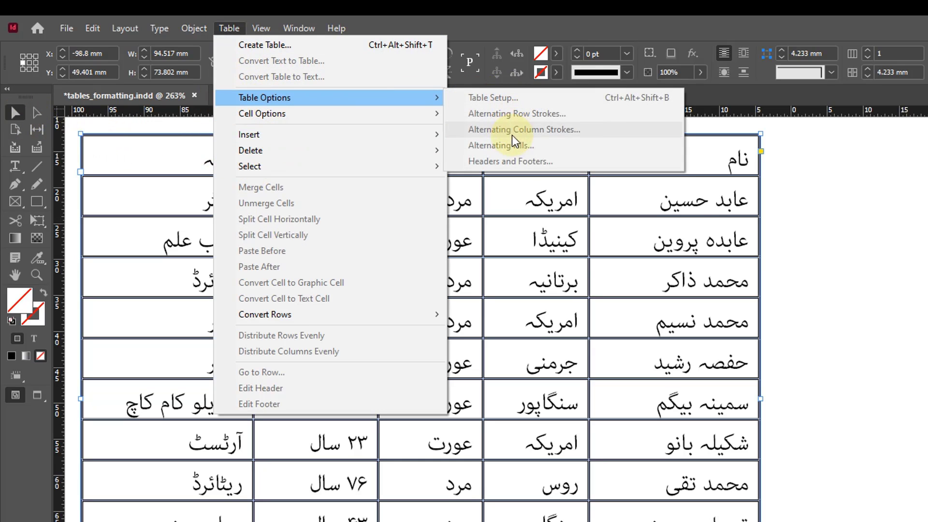
click(15, 165)
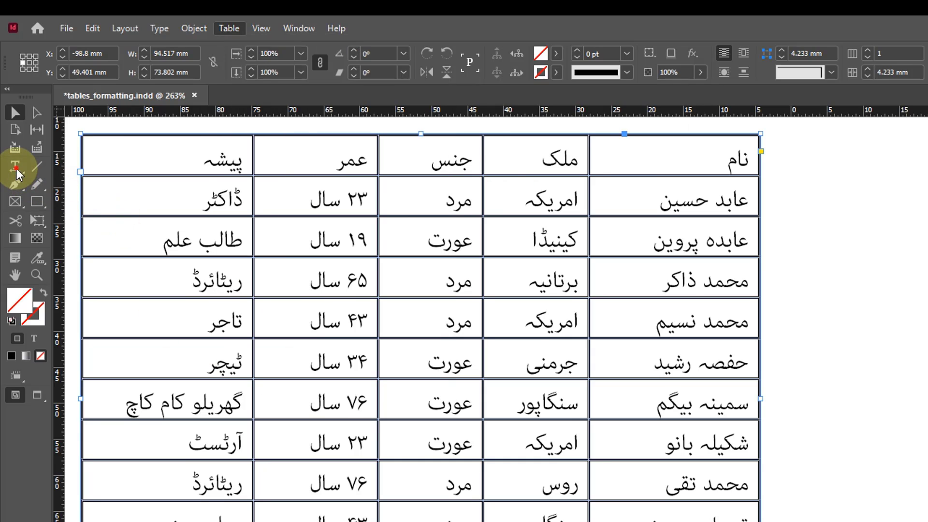
click(438, 201)
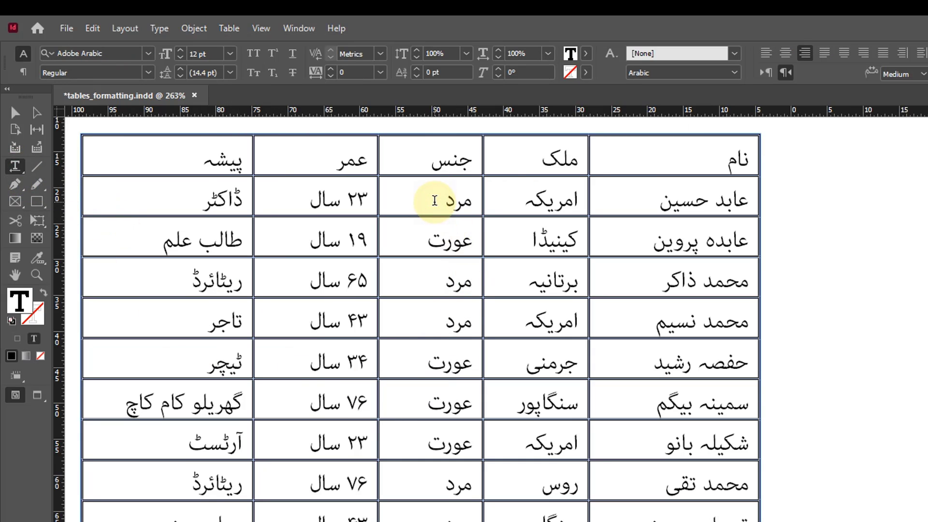
click(232, 31)
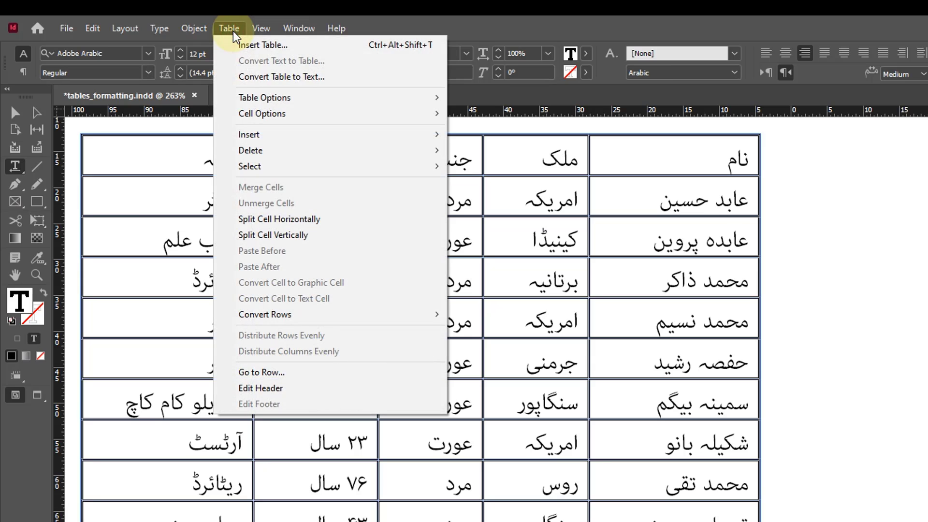
mouse_move(256, 102)
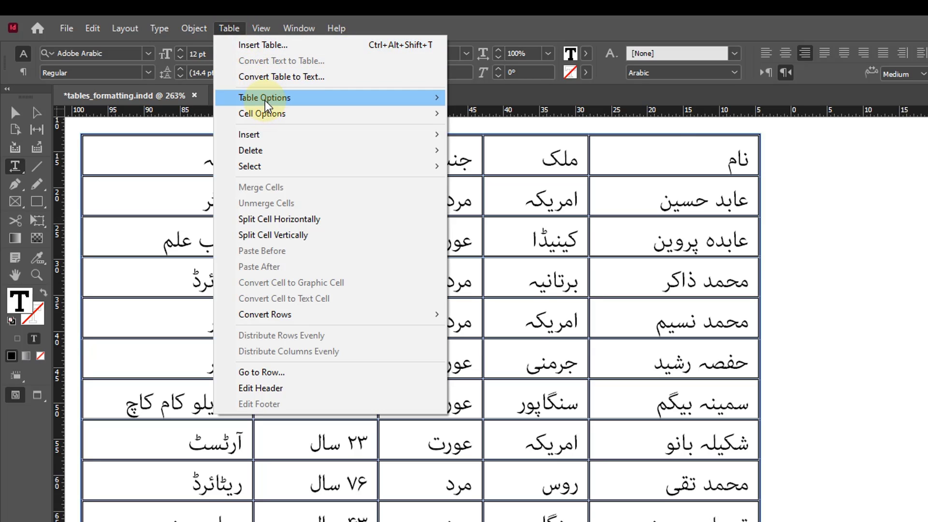
mouse_move(415, 97)
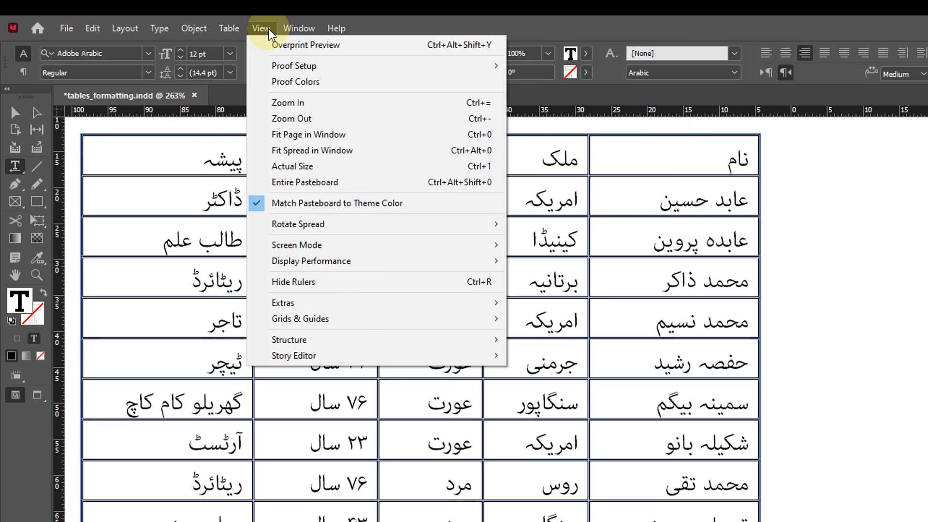
Hide the frame edges so only the table's own strokes show.
key(Escape)
click(295, 30)
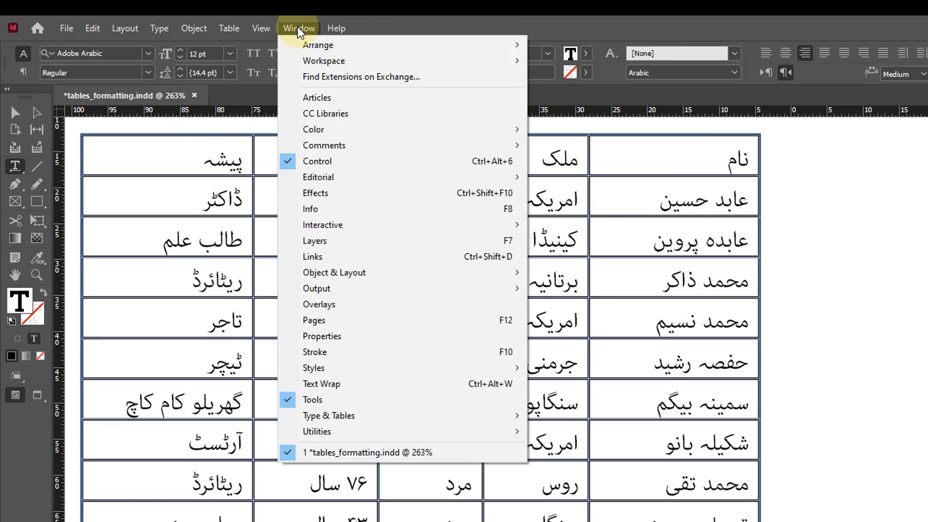
mouse_move(261, 34)
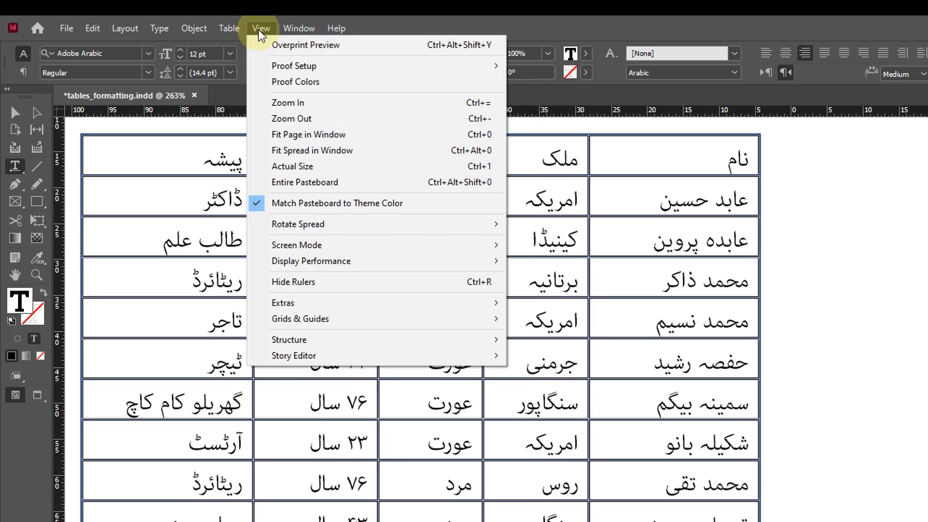
mouse_move(323, 303)
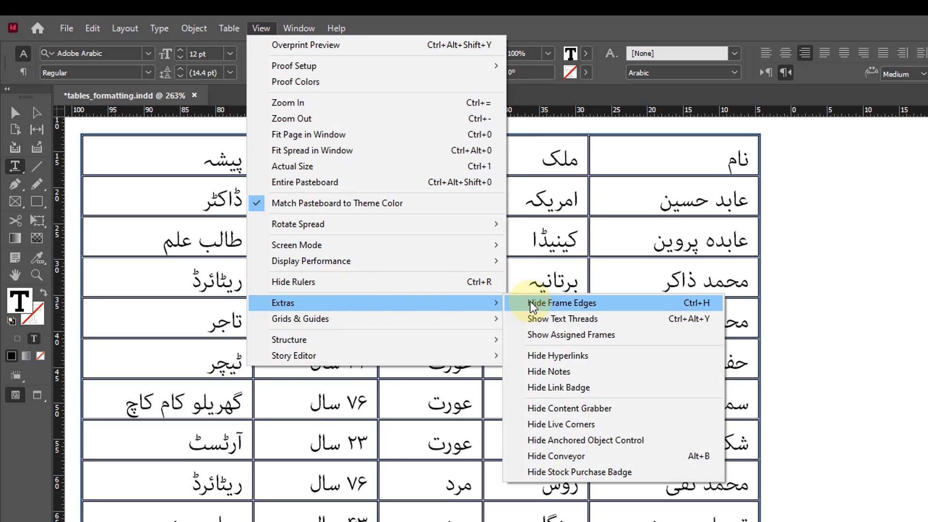
click(554, 308)
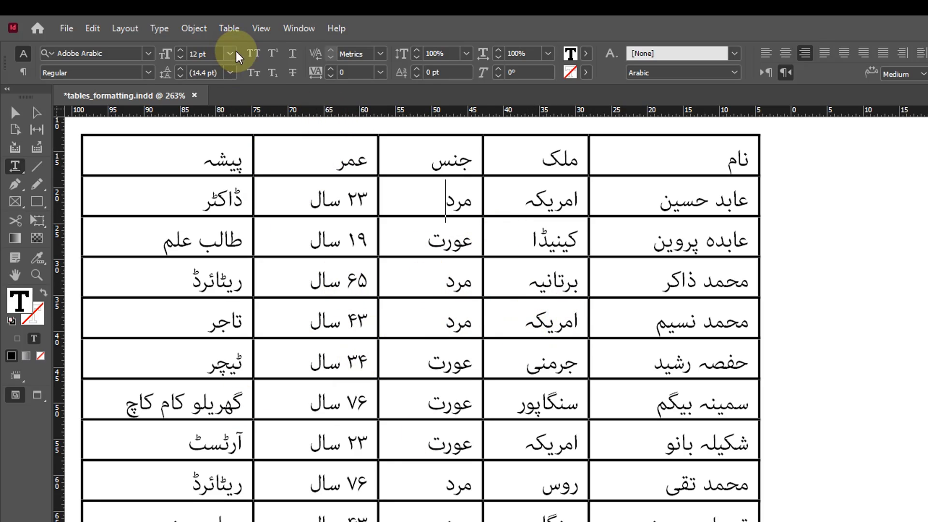
Open the Table Setup options for the Urdu table and reposition the dialog over the page.
click(229, 28)
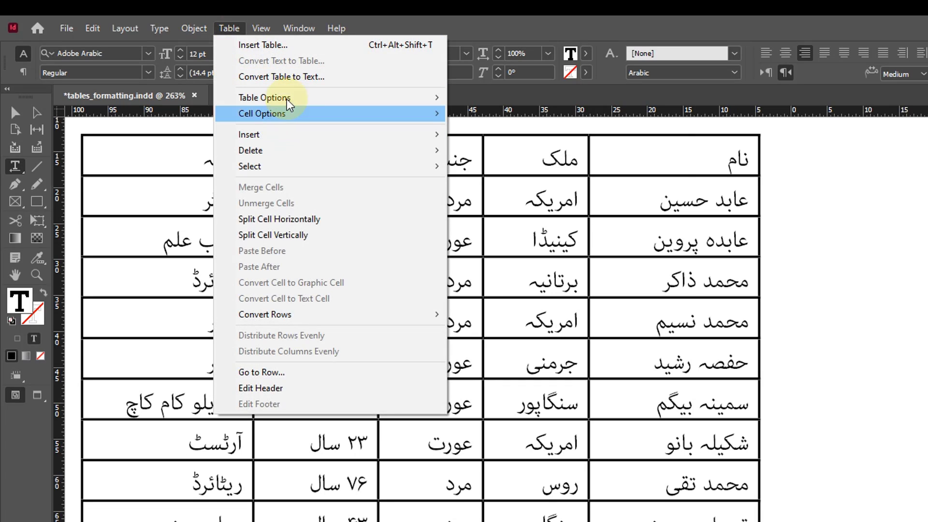
mouse_move(349, 101)
click(527, 97)
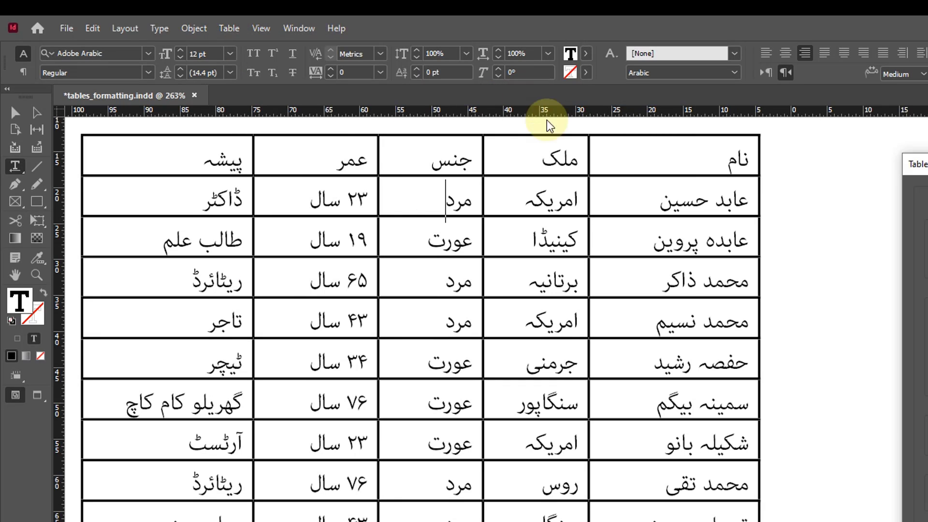
drag(919, 167, 679, 196)
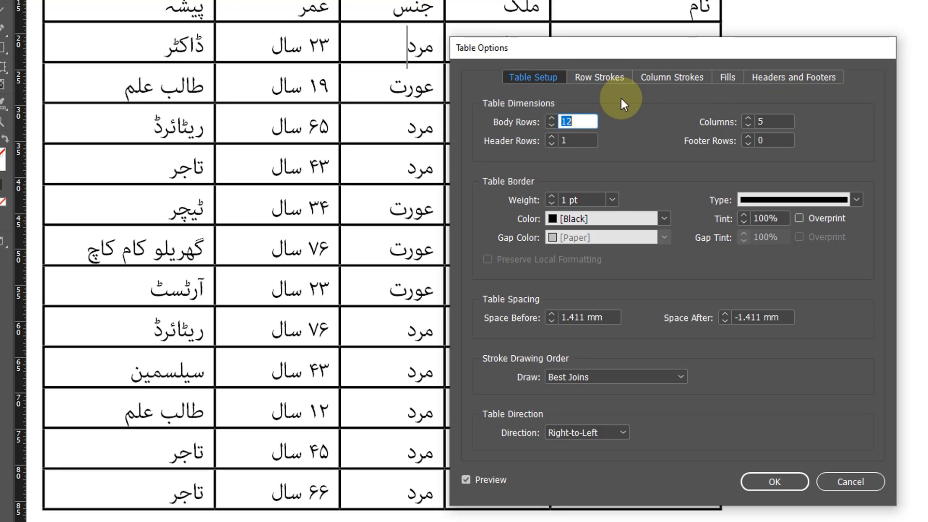
Examine the row stroke, column stroke, fill, header/footer and general setup options available for the Urdu table.
click(607, 76)
click(666, 78)
click(726, 78)
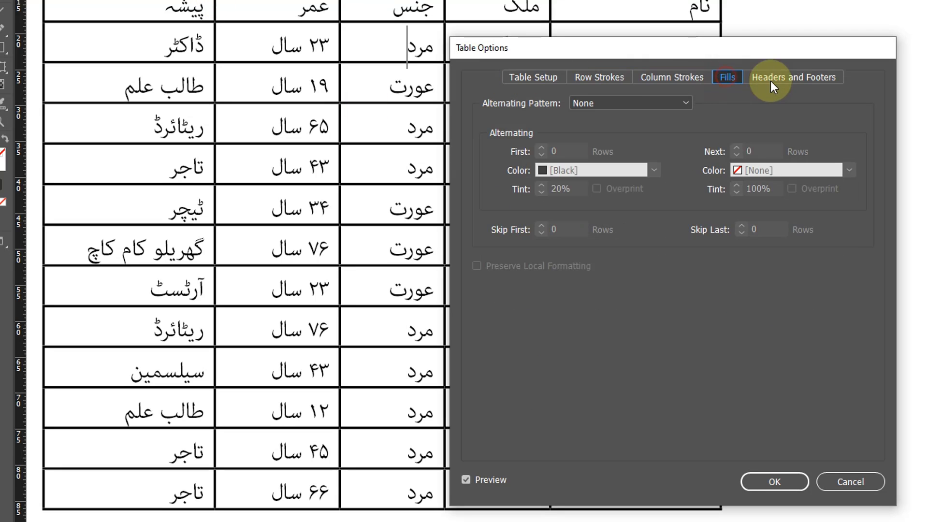
click(766, 80)
click(604, 78)
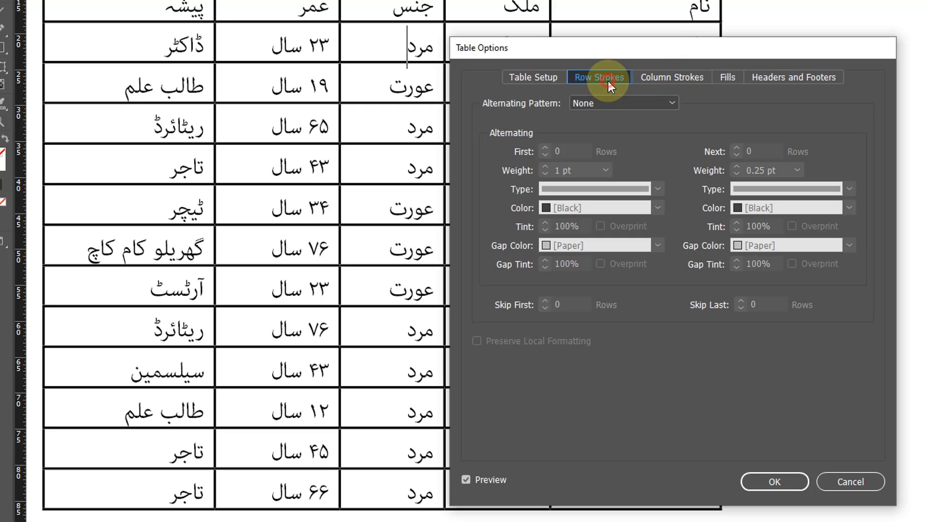
click(526, 79)
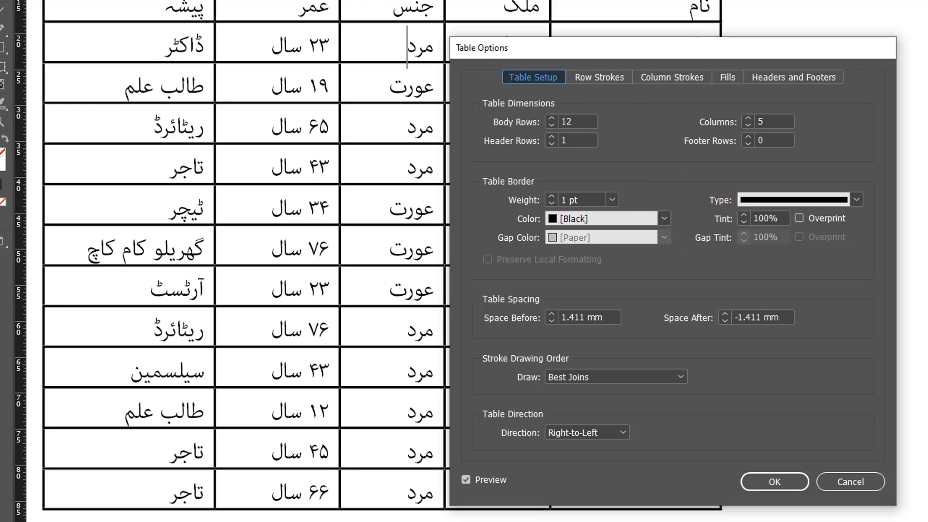
click(597, 79)
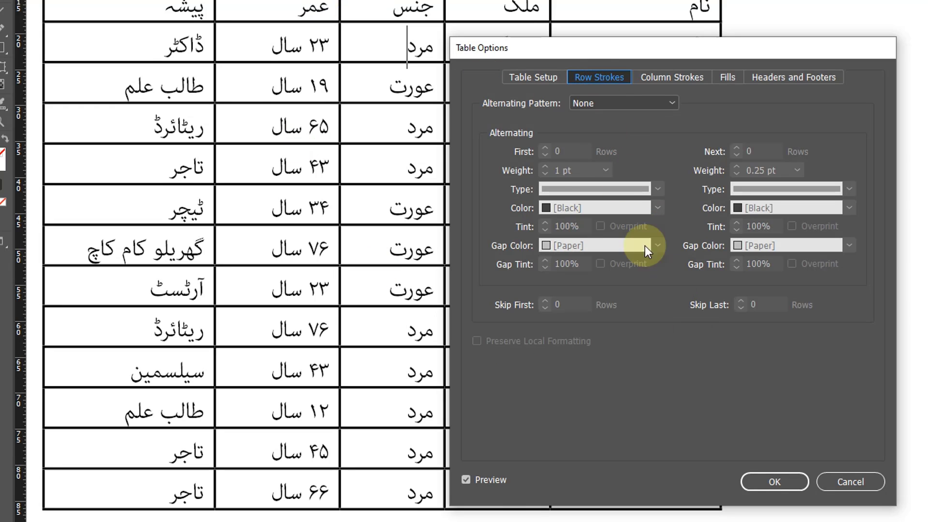
mouse_move(613, 53)
mouse_down()
mouse_move(717, 30)
mouse_move(725, 2)
mouse_up()
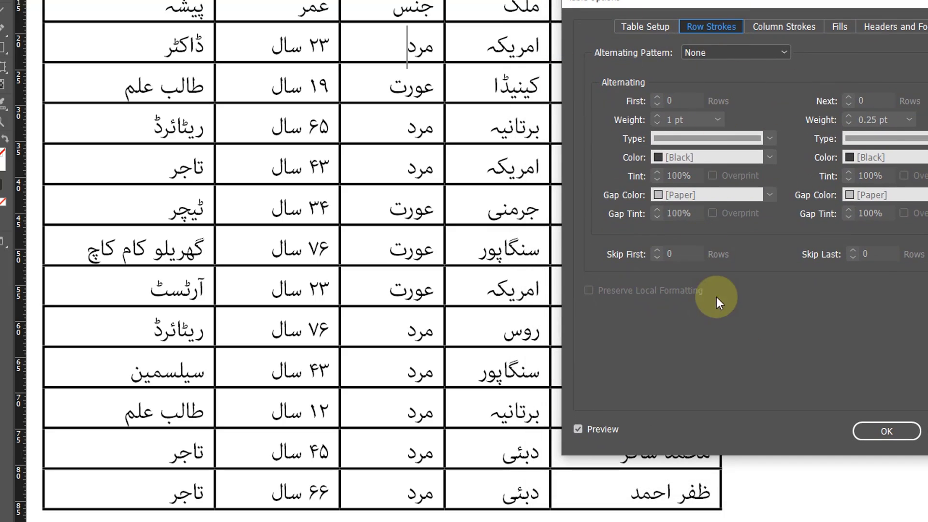
click(647, 28)
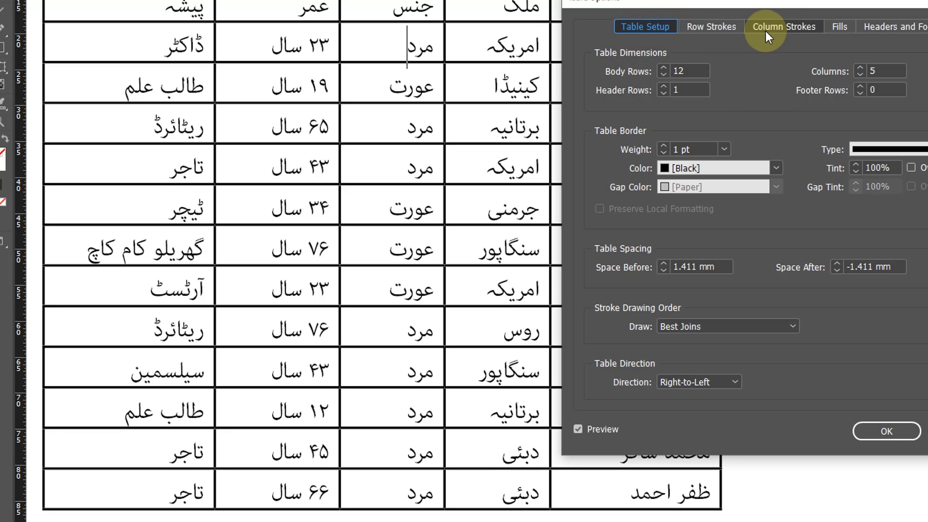
Set the Urdu table's border color to [None].
drag(779, 6, 841, 1)
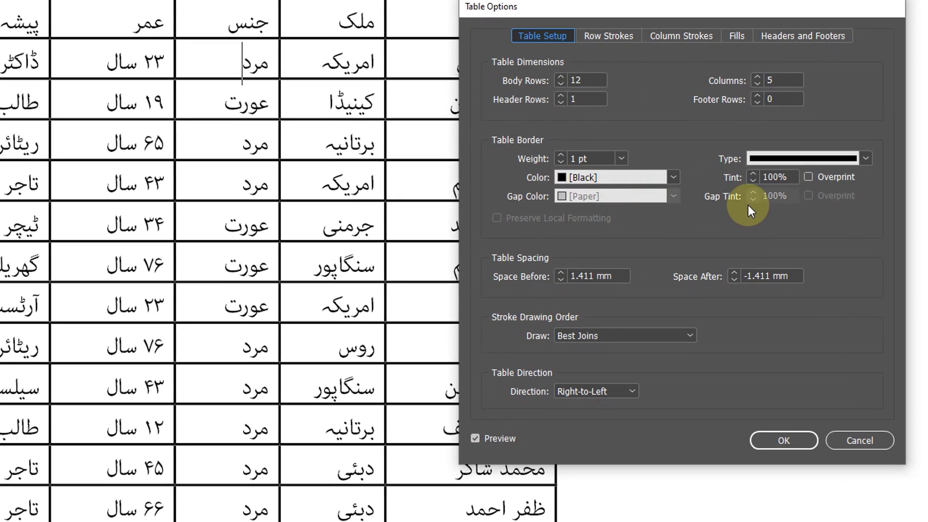
click(631, 179)
click(604, 195)
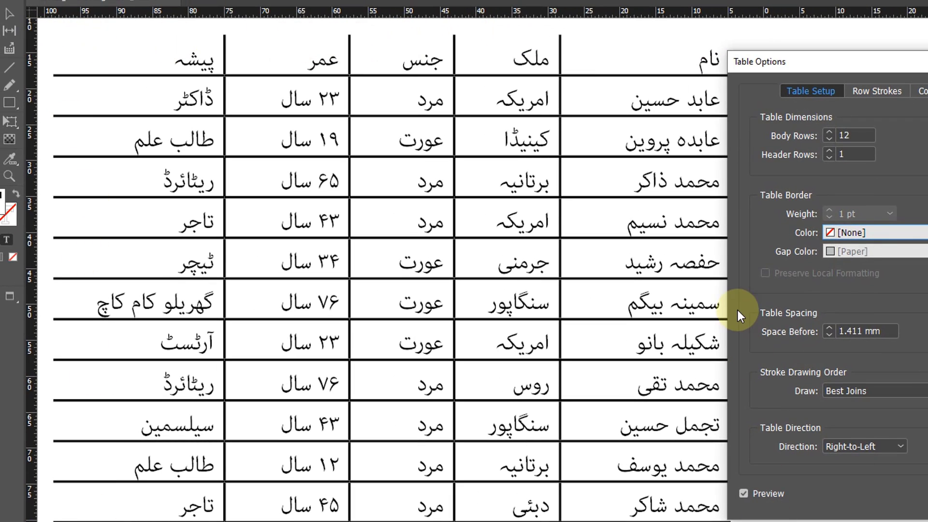
Apply the Every Other Row alternating fill pattern to the Urdu table.
drag(918, 62, 895, 29)
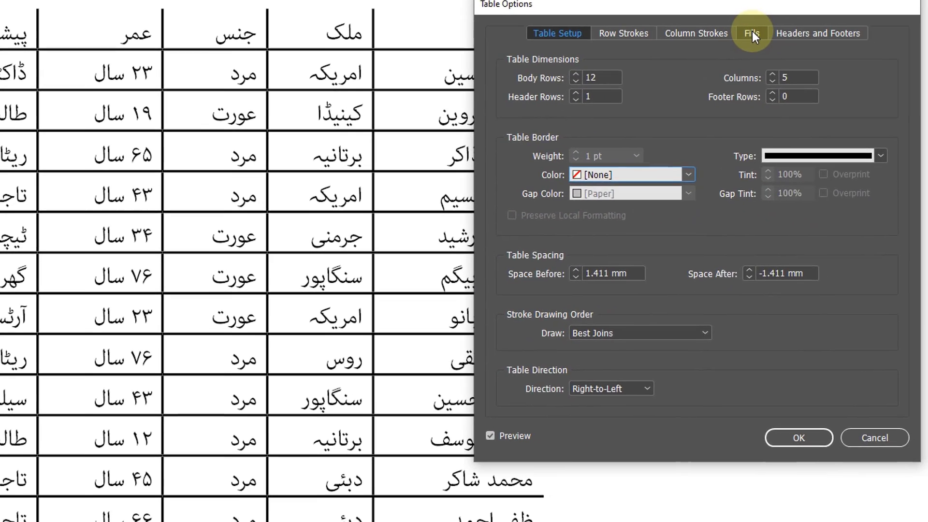
click(741, 30)
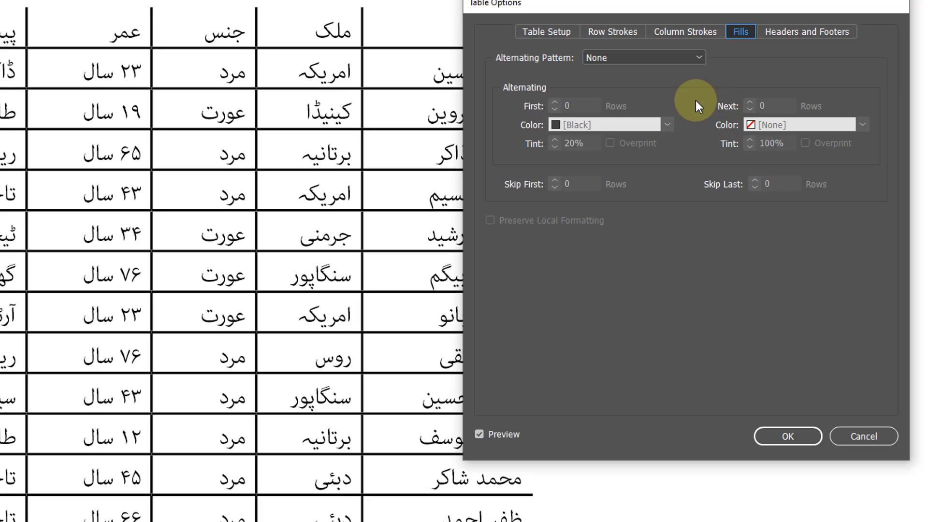
drag(630, 12, 631, 5)
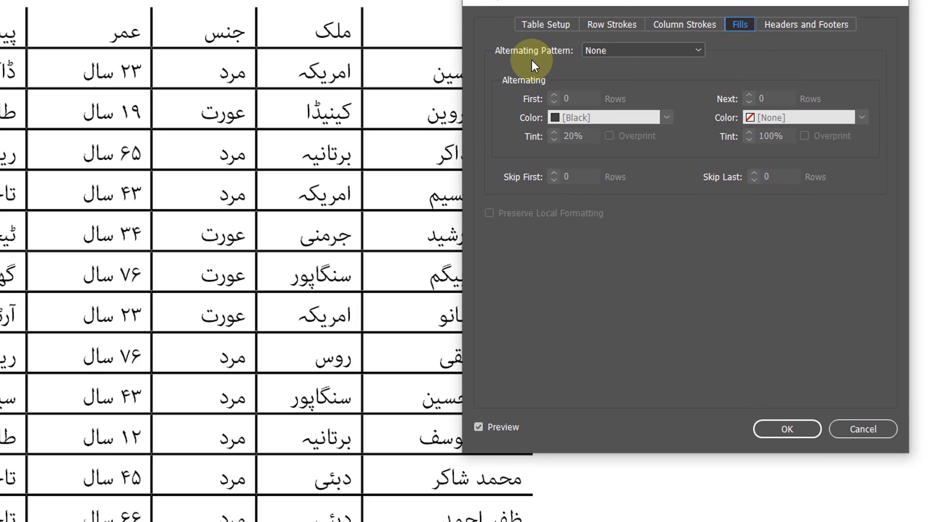
click(675, 50)
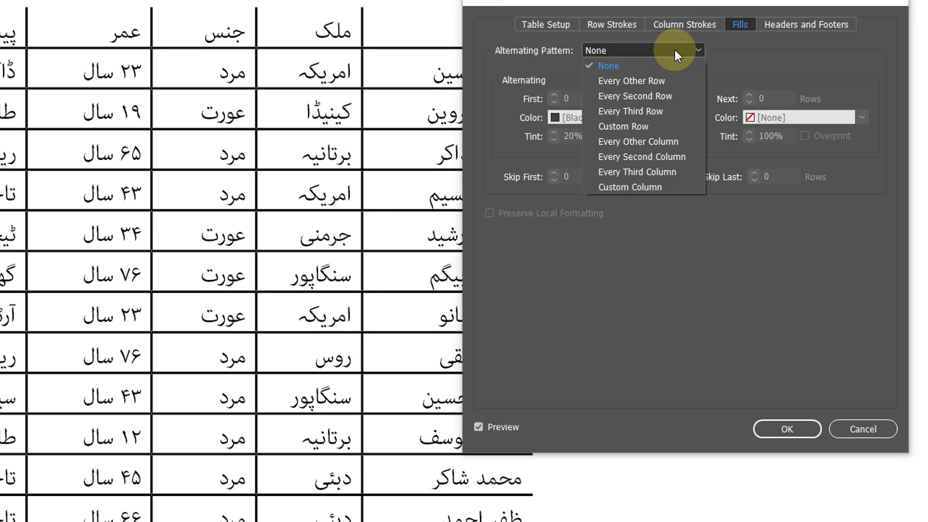
click(612, 80)
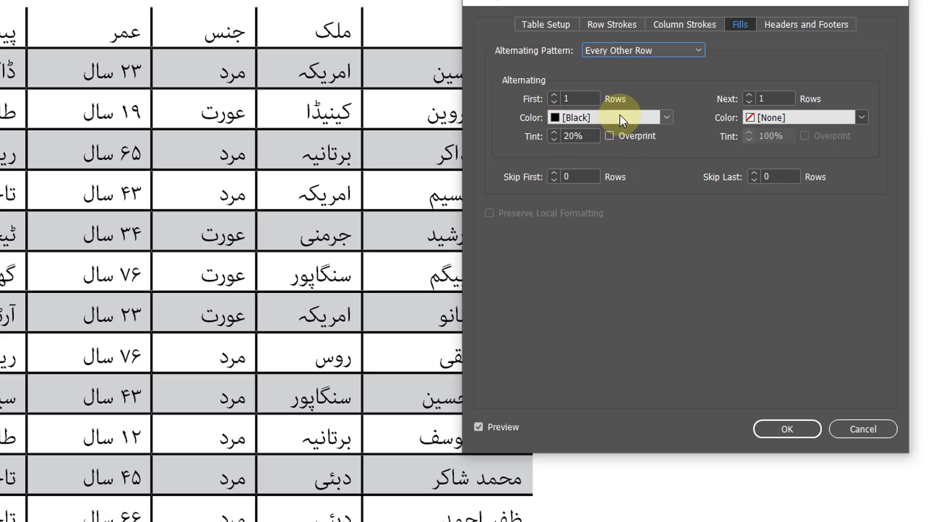
Color the alternating row fills Light Green at 100% tint for the first rows and Dark Green for the next rows.
click(607, 118)
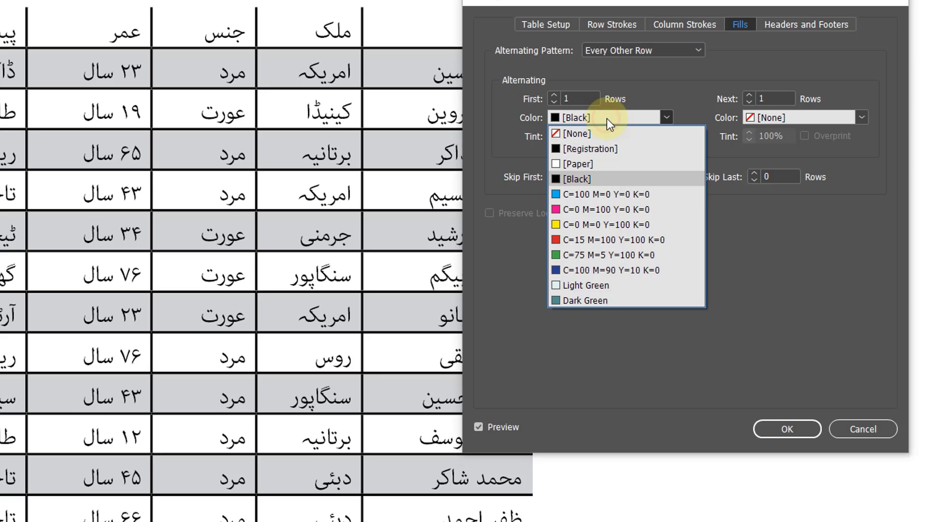
click(594, 286)
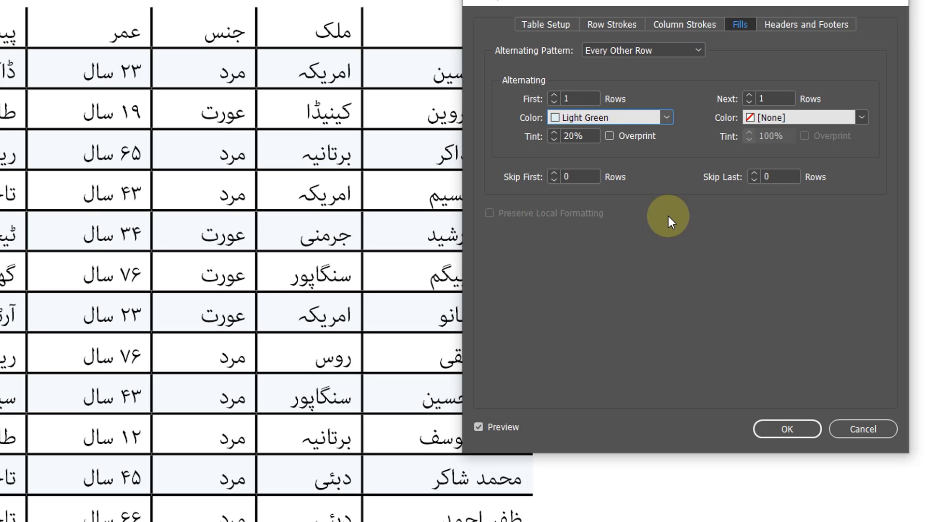
click(591, 137)
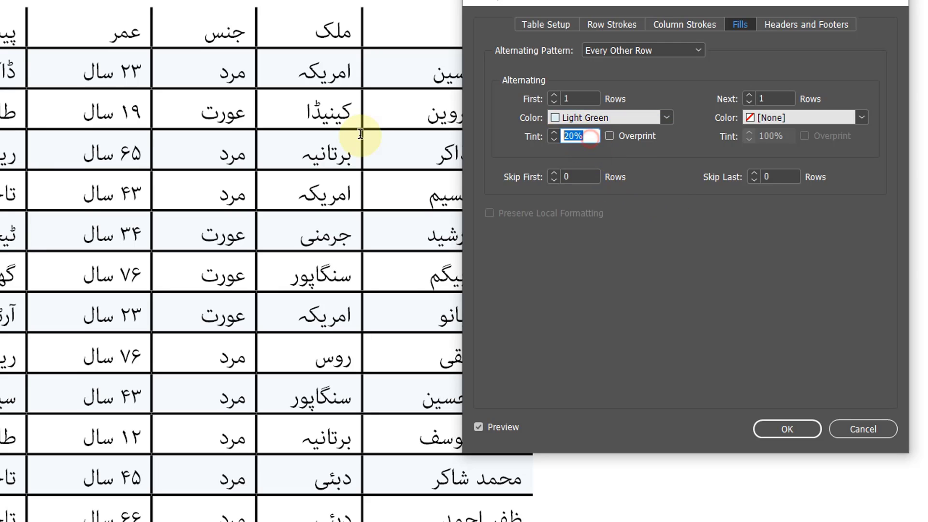
text(100)
key(Tab)
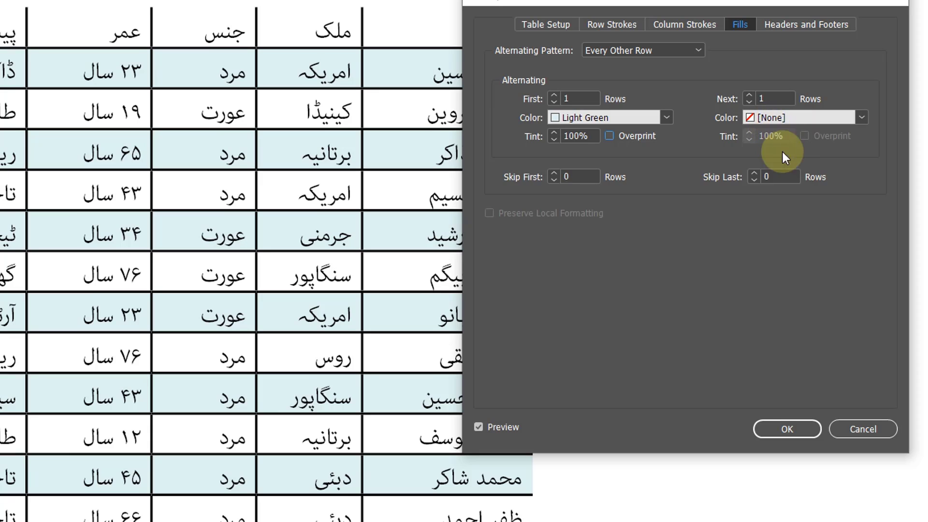
click(796, 120)
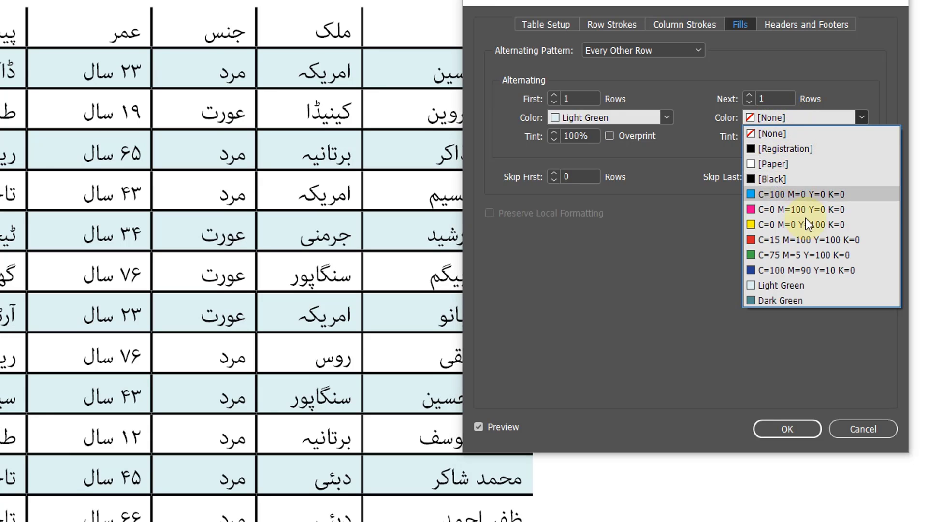
click(805, 301)
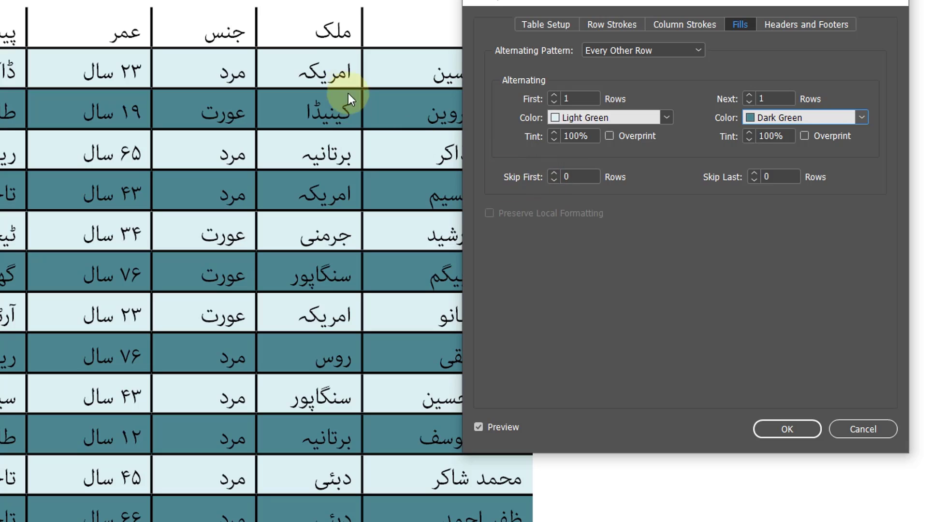
Try skipping the first 1 row in the alternating fills, and reset the skipped rows to 0.
click(553, 173)
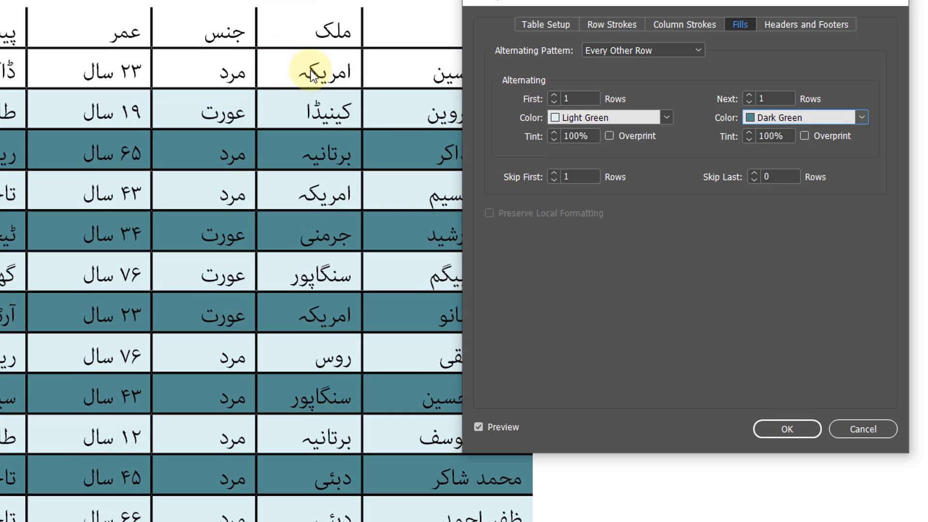
click(555, 180)
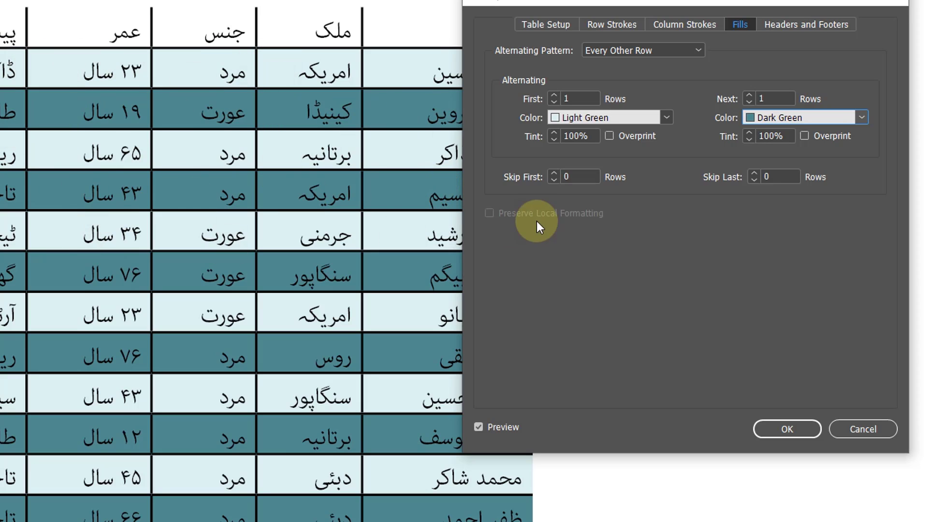
Set the row strokes to alternate Every Other Row with color [None] for both the first and next rows.
click(613, 27)
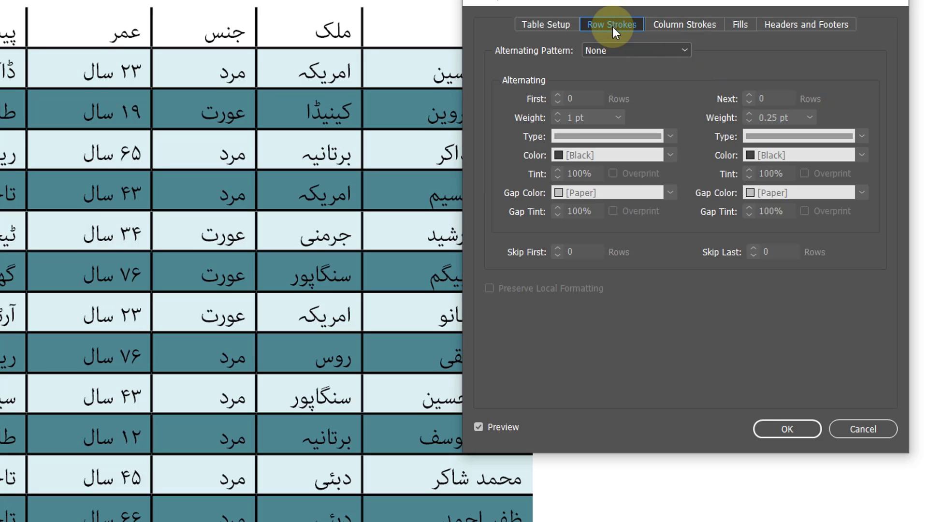
click(613, 50)
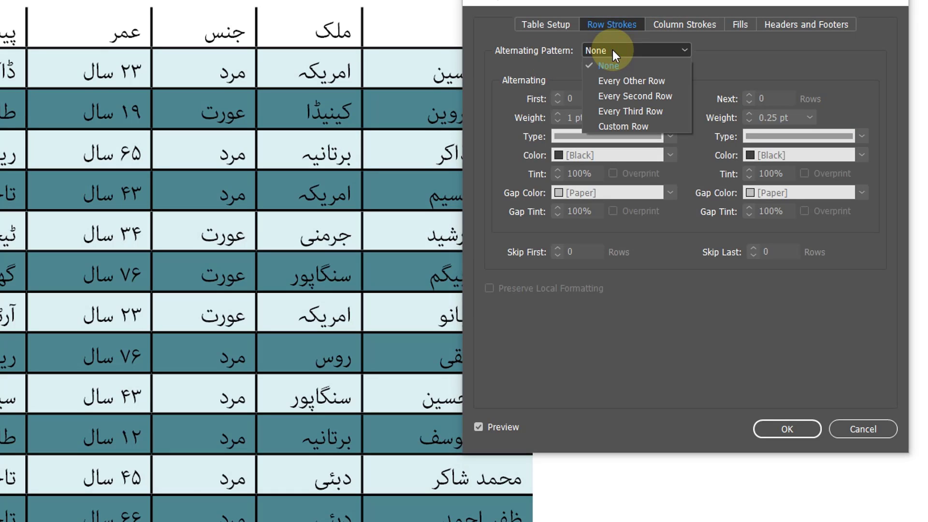
click(614, 82)
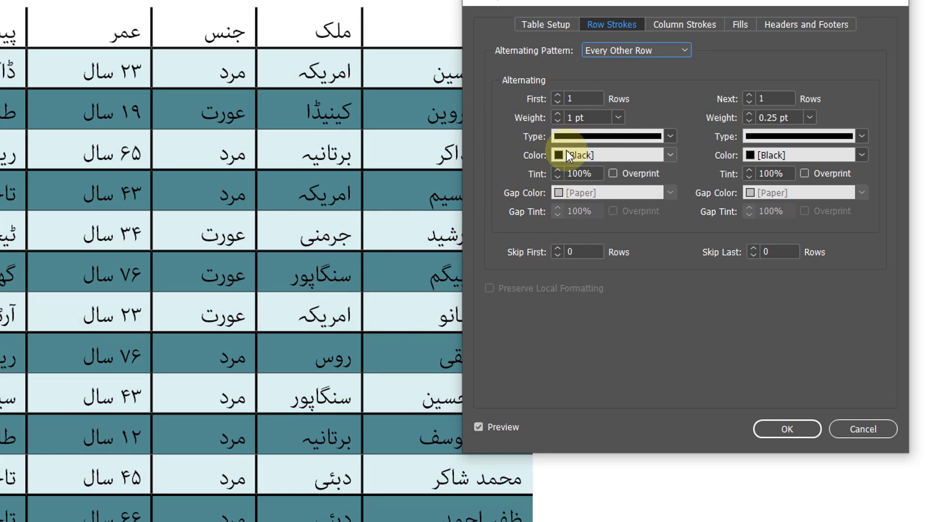
click(591, 154)
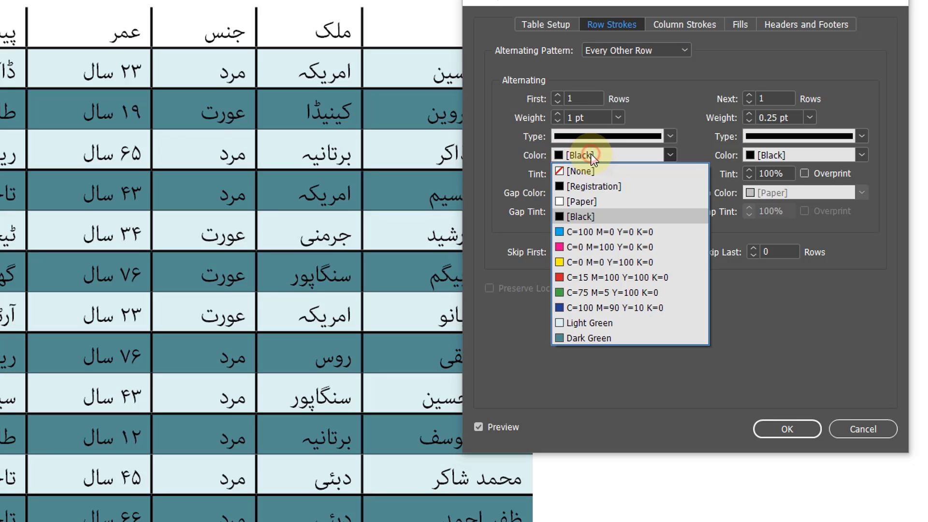
click(585, 169)
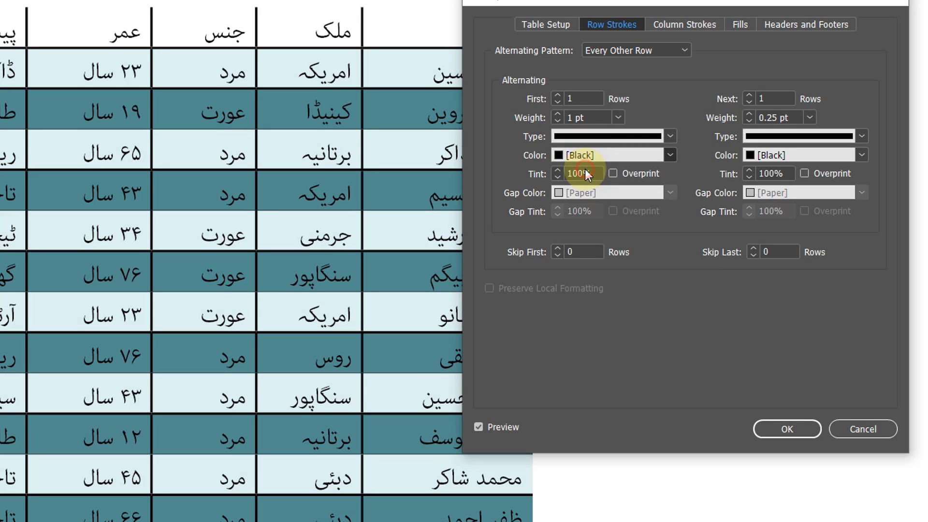
click(768, 157)
click(763, 172)
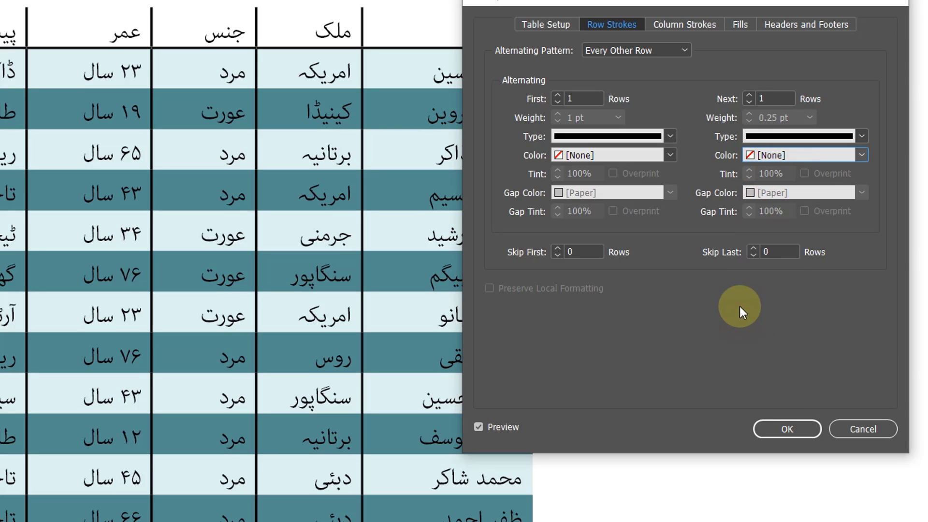
Apply the Every Other Column alternating pattern to the table's column strokes.
drag(713, 10, 690, 0)
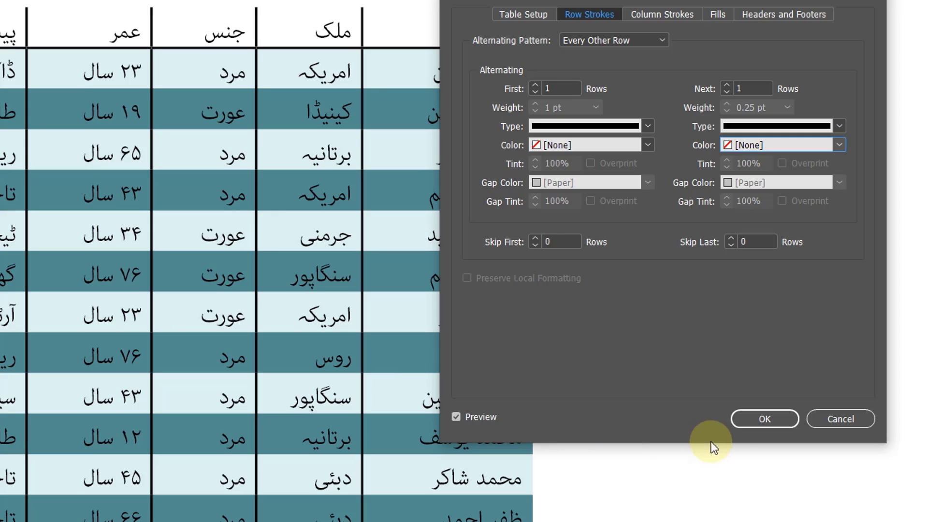
click(666, 16)
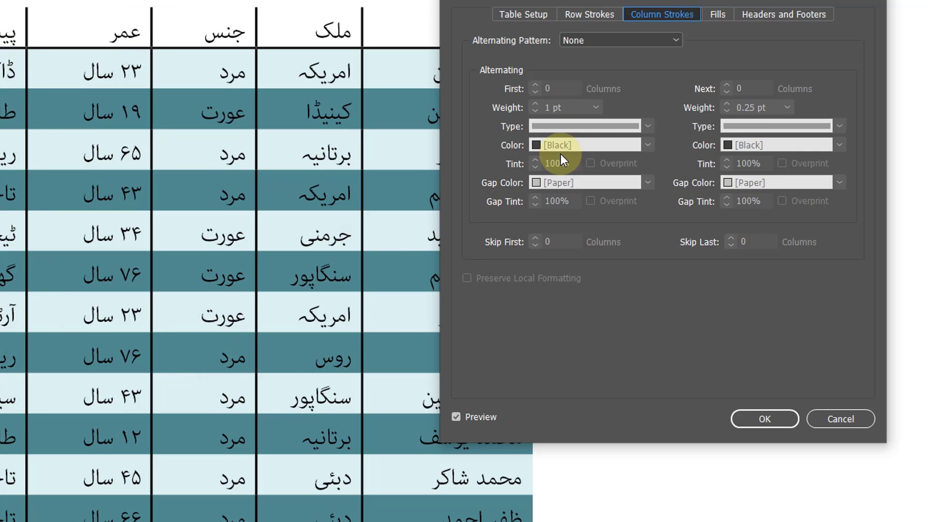
click(669, 39)
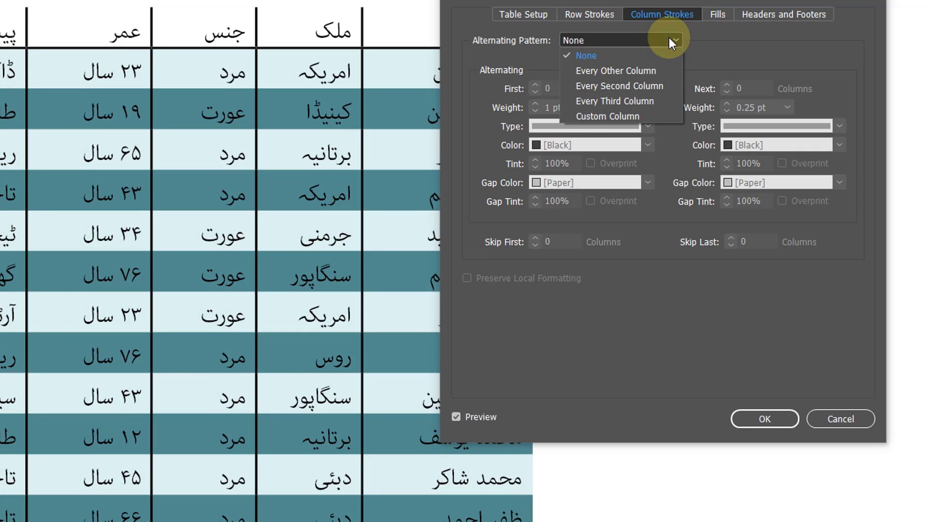
click(653, 71)
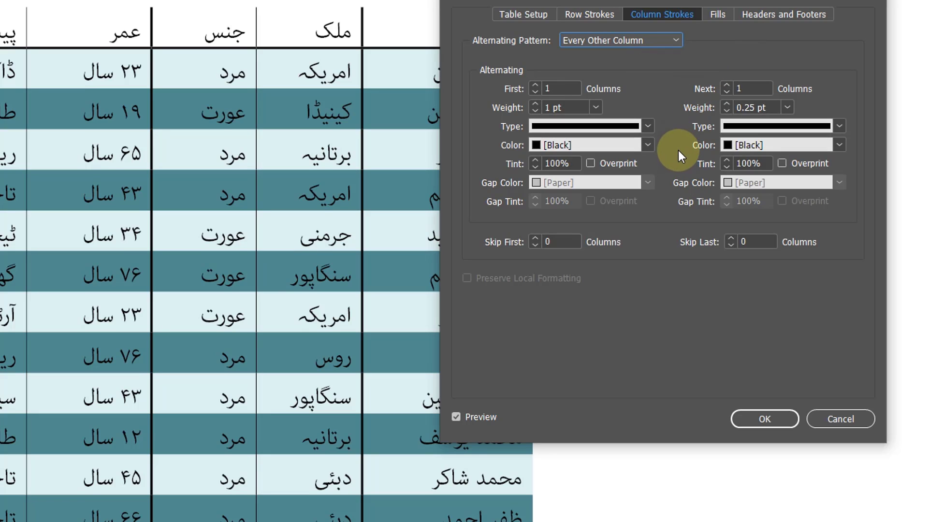
Try Dark Green for the first alternating column strokes, and settle on C=100 M=90 Y=10 K=0.
click(577, 143)
click(567, 327)
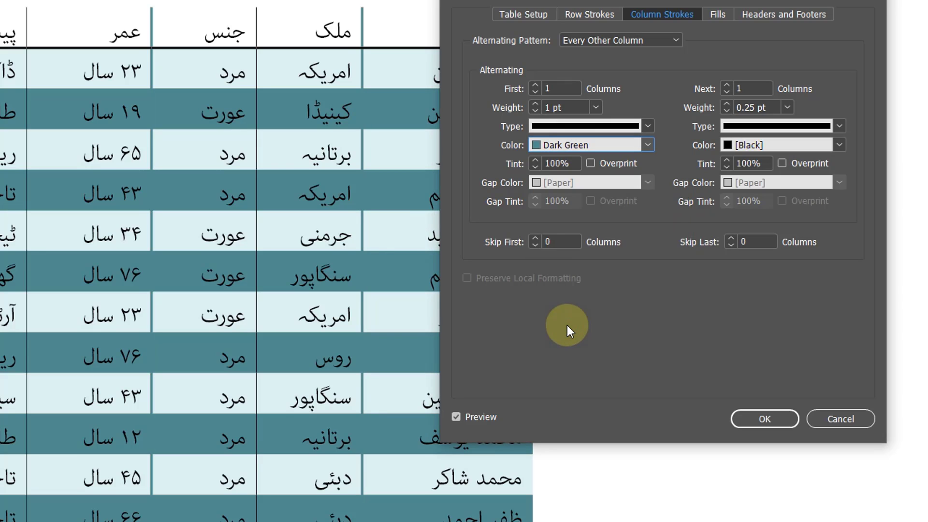
click(648, 144)
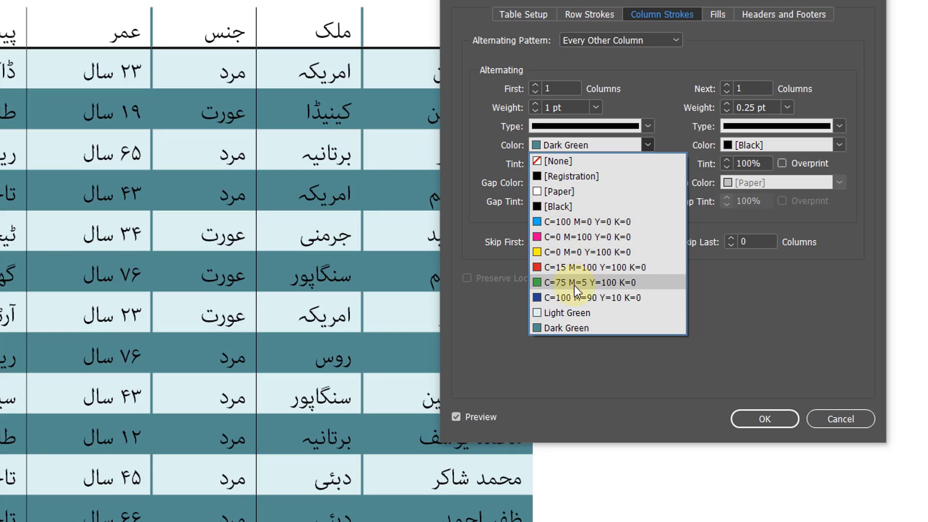
click(576, 297)
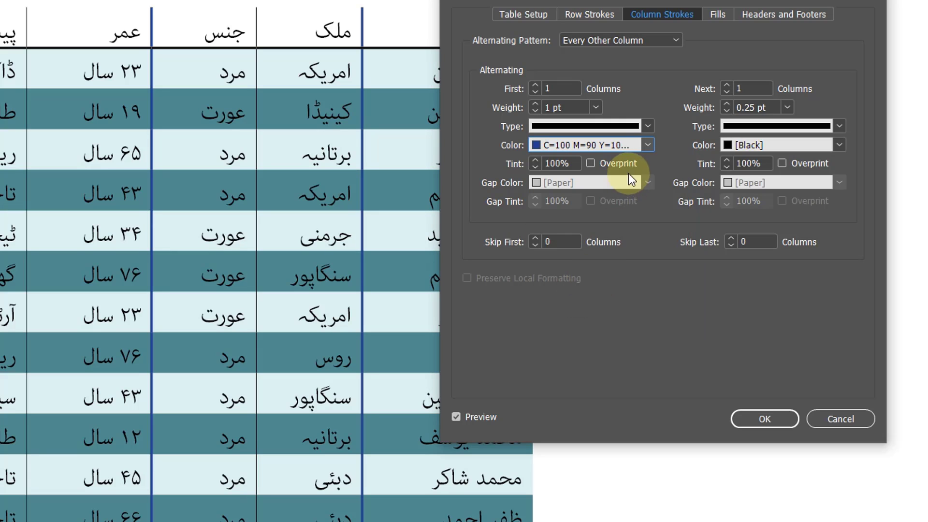
Color the next alternating column strokes C=100 M=90 Y=10 K=0, and set both column stroke weights to 0.5 pt.
click(759, 147)
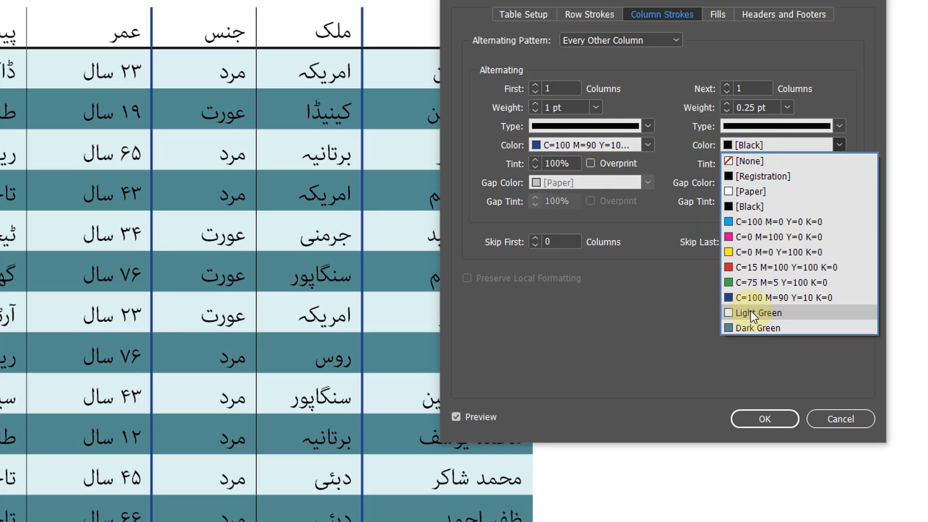
click(752, 298)
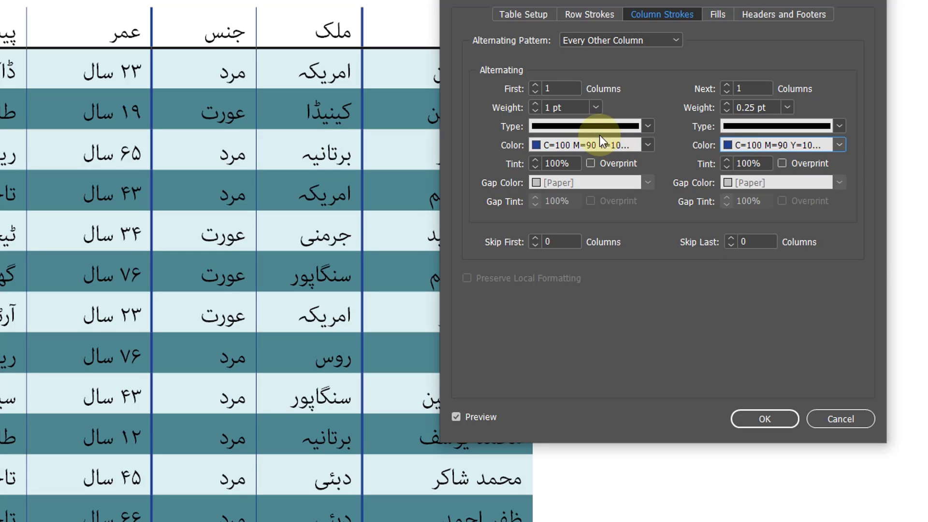
click(594, 108)
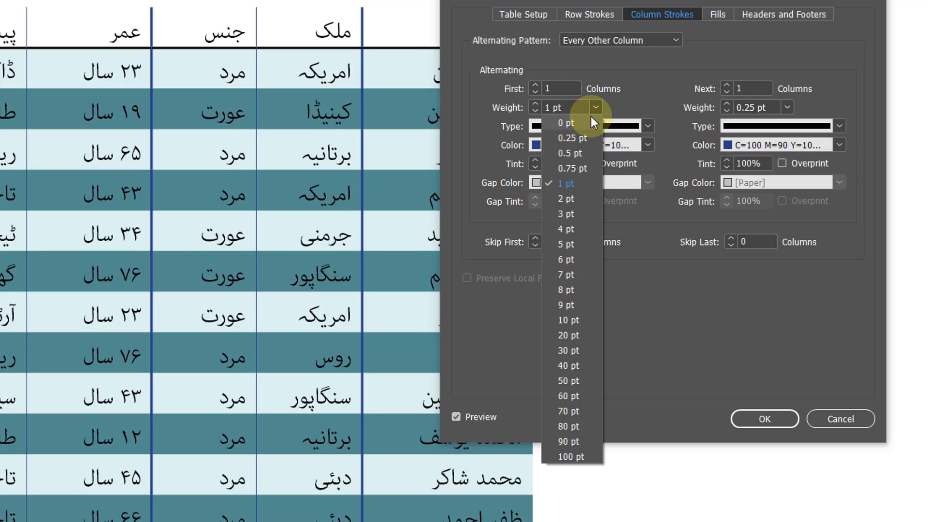
click(585, 155)
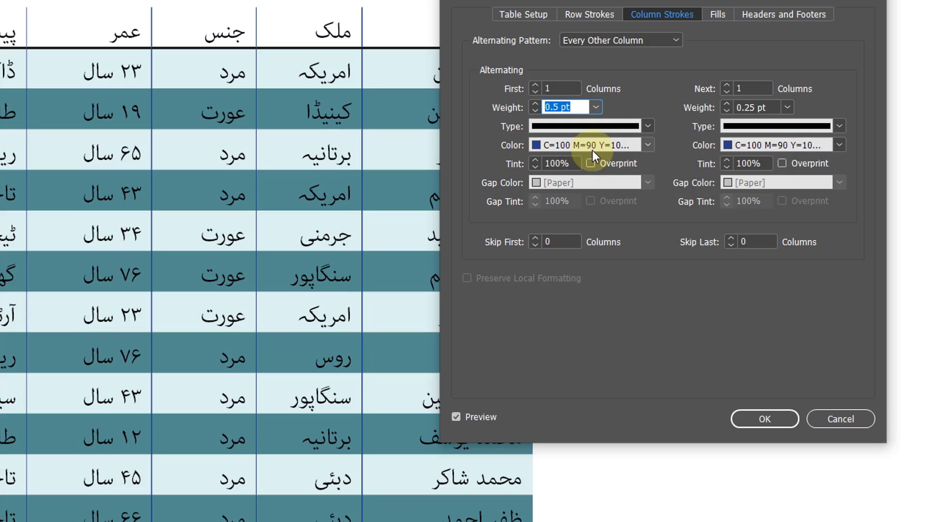
click(597, 107)
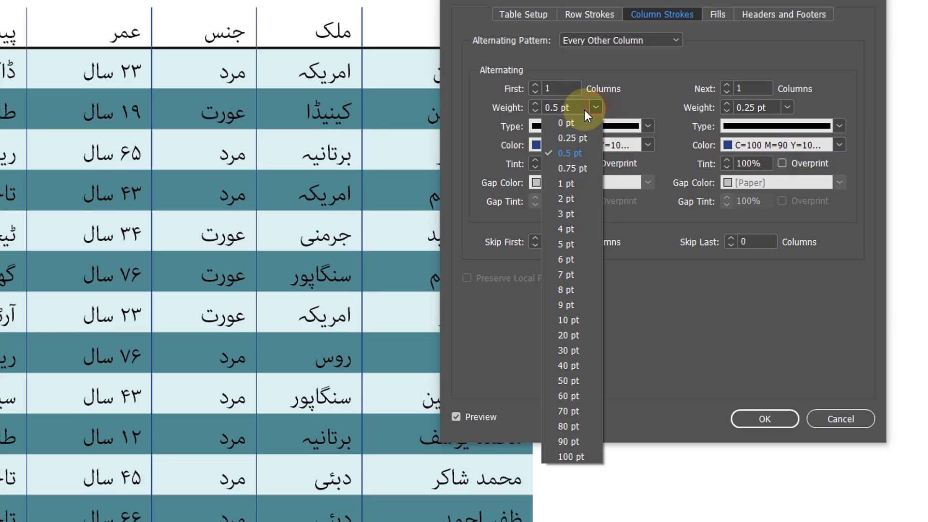
click(574, 137)
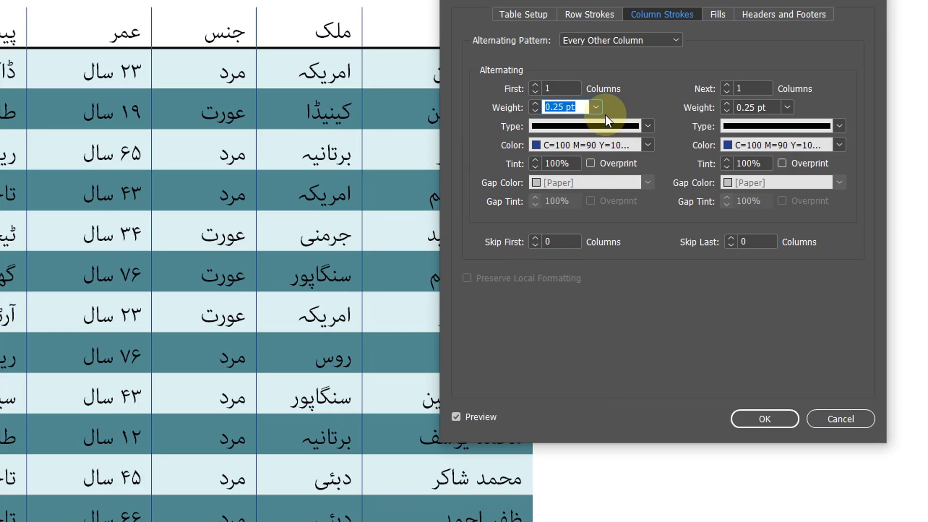
click(596, 107)
click(584, 150)
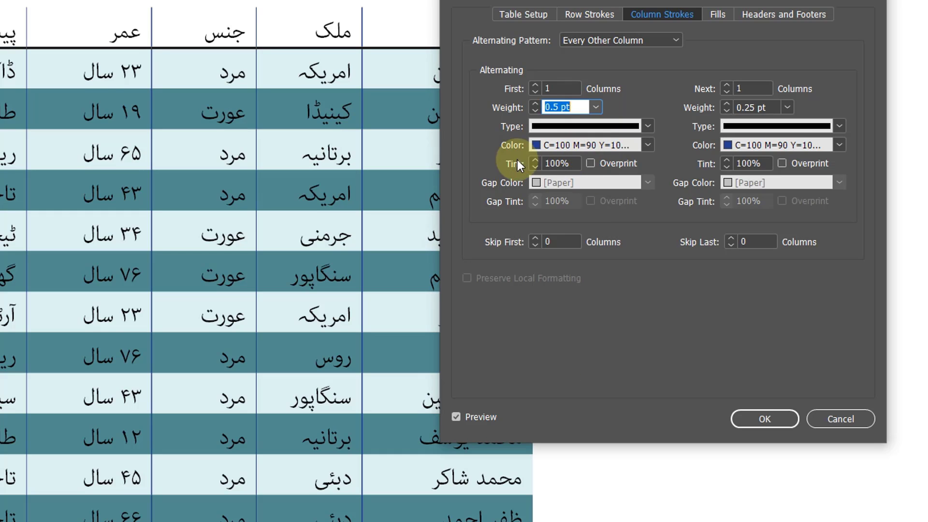
click(787, 107)
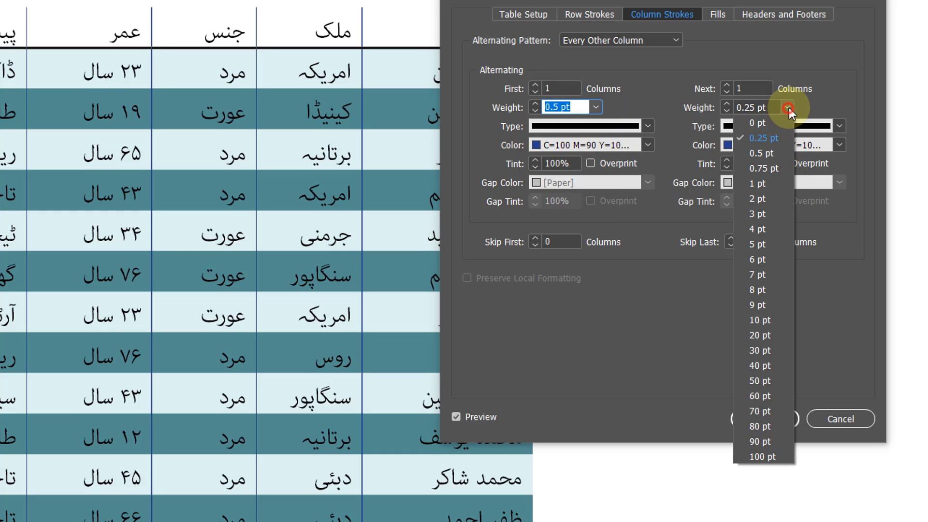
click(770, 158)
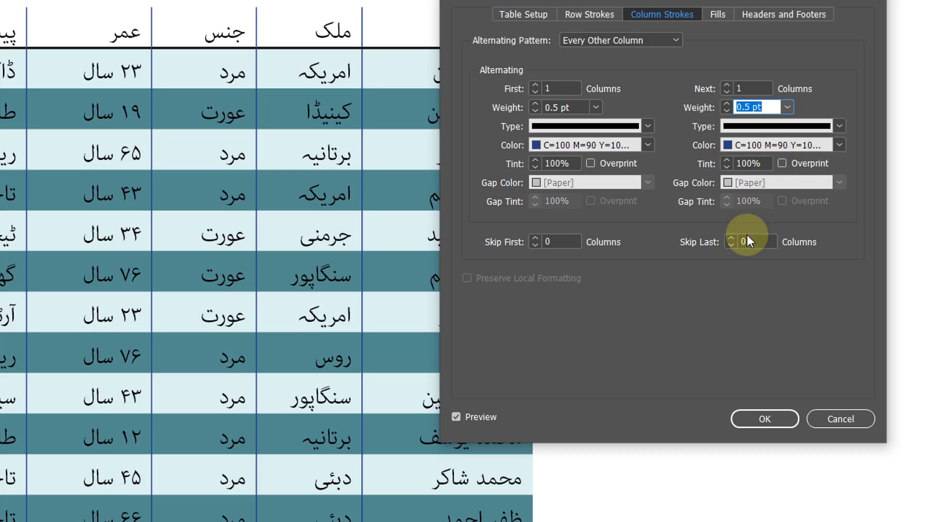
Try a 60% tint on the first alternating column strokes, and settle on 80%.
double_click(572, 162)
text(6)
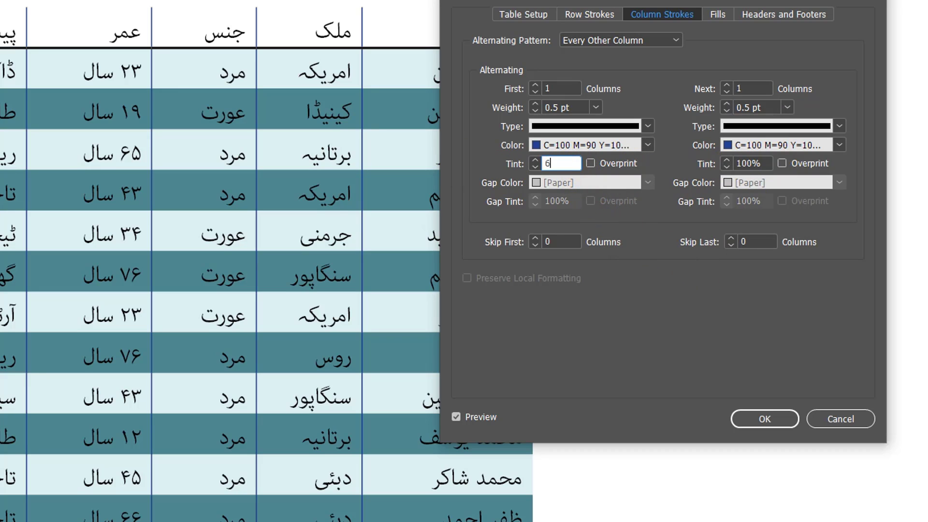
text(0)
key(Tab)
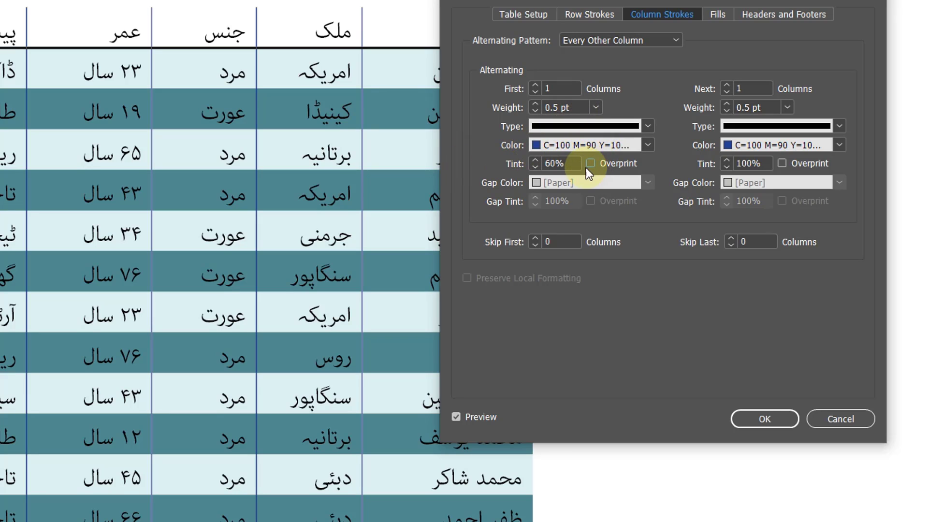
double_click(560, 164)
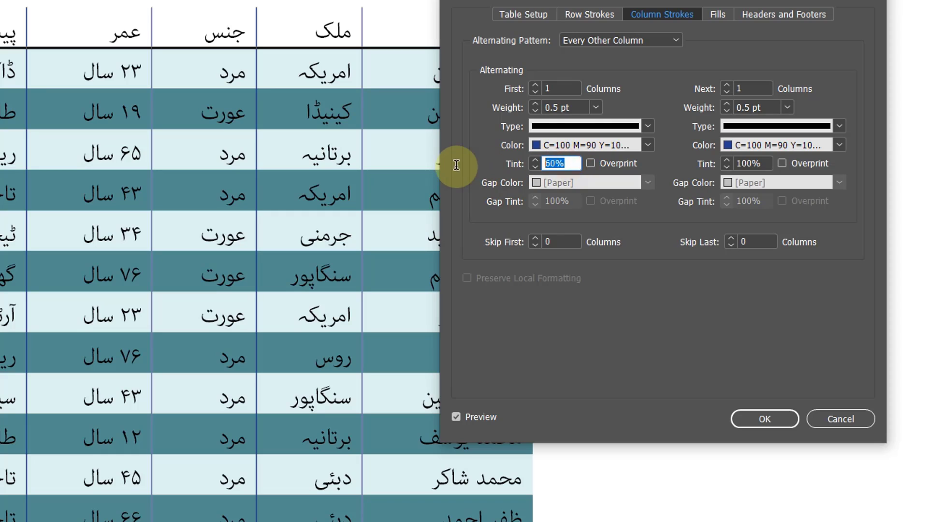
text(80)
key(Tab)
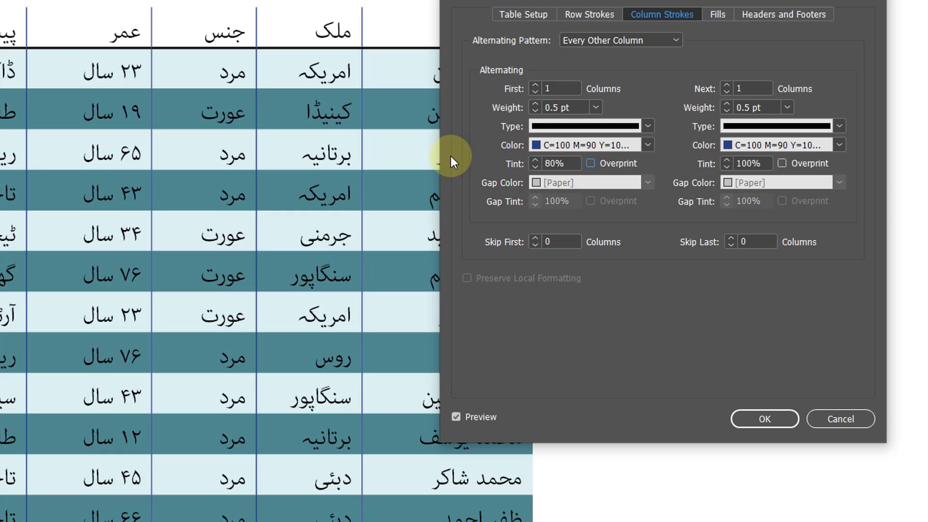
Set the next alternating column strokes' tint to 80% and apply the table options.
double_click(764, 164)
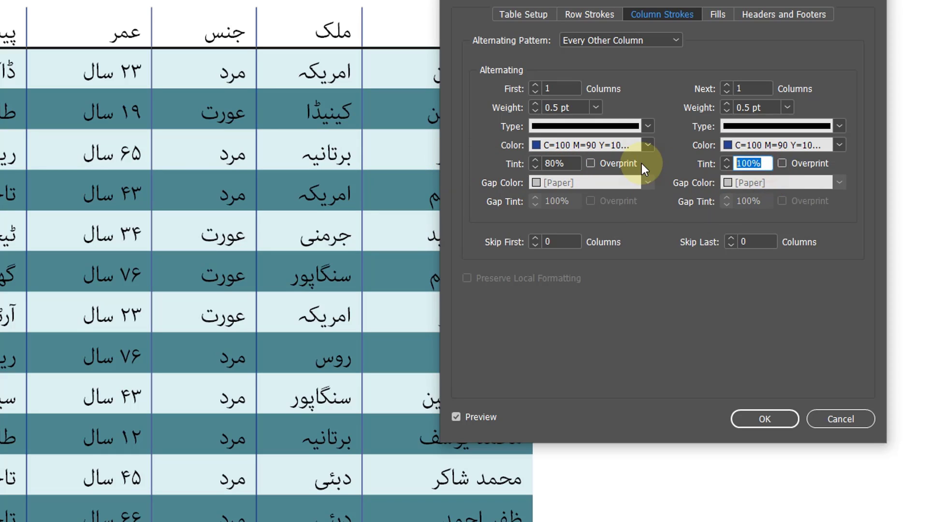
text(80)
key(Tab)
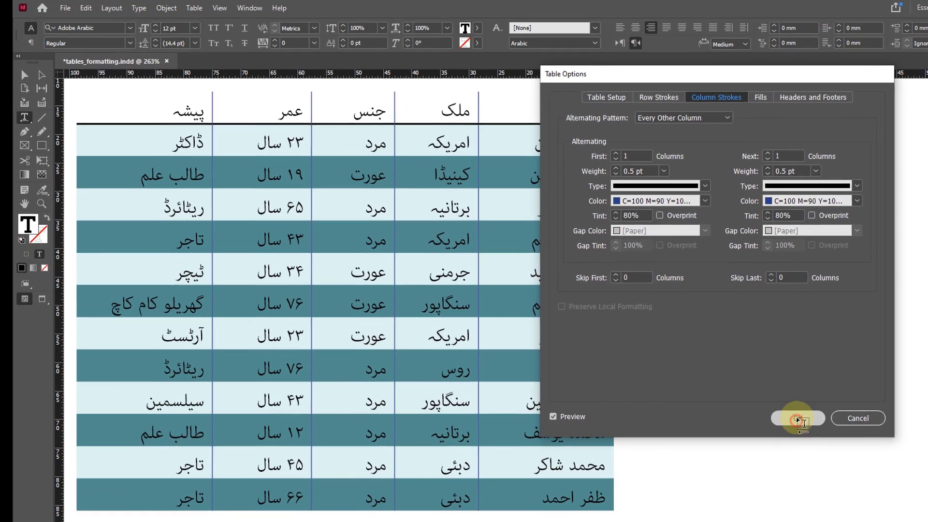
click(775, 419)
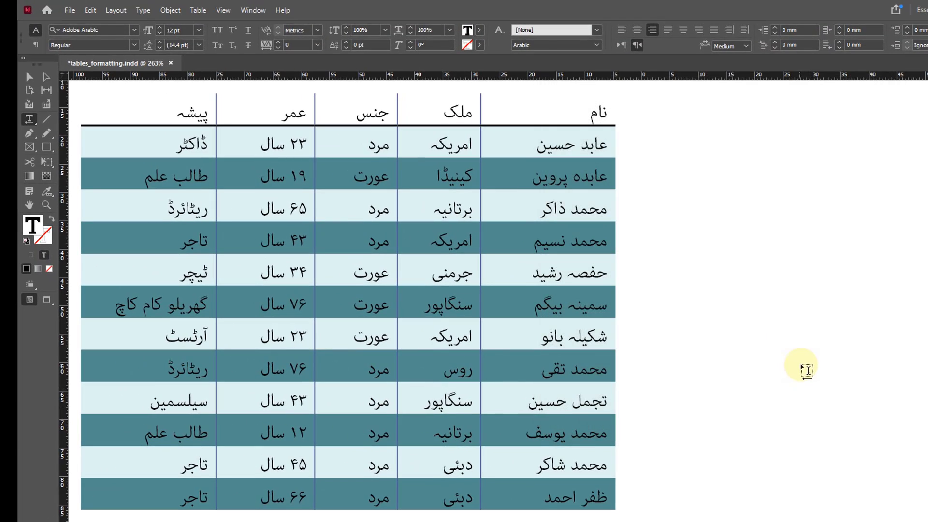
Convert the Urdu table's header row to body rows.
drag(208, 73, 474, 155)
drag(558, 310, 555, 294)
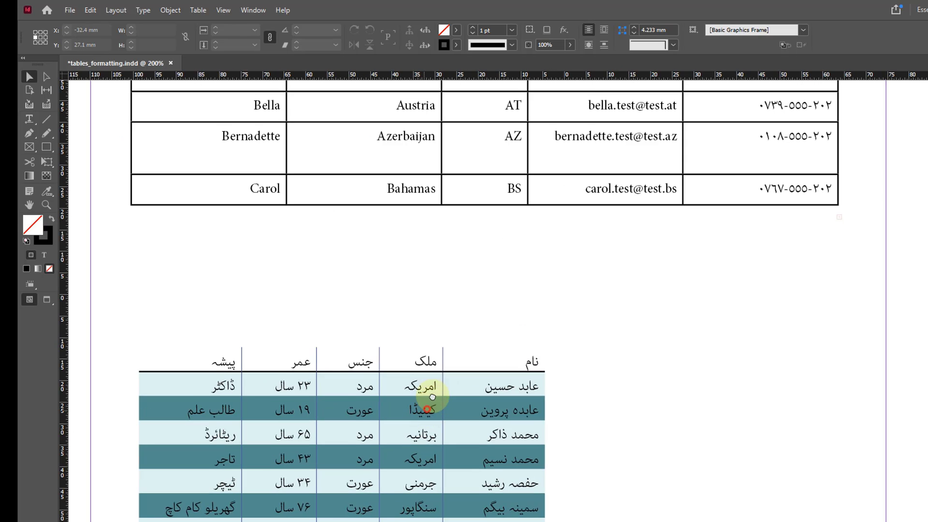
drag(414, 406, 421, 248)
click(592, 278)
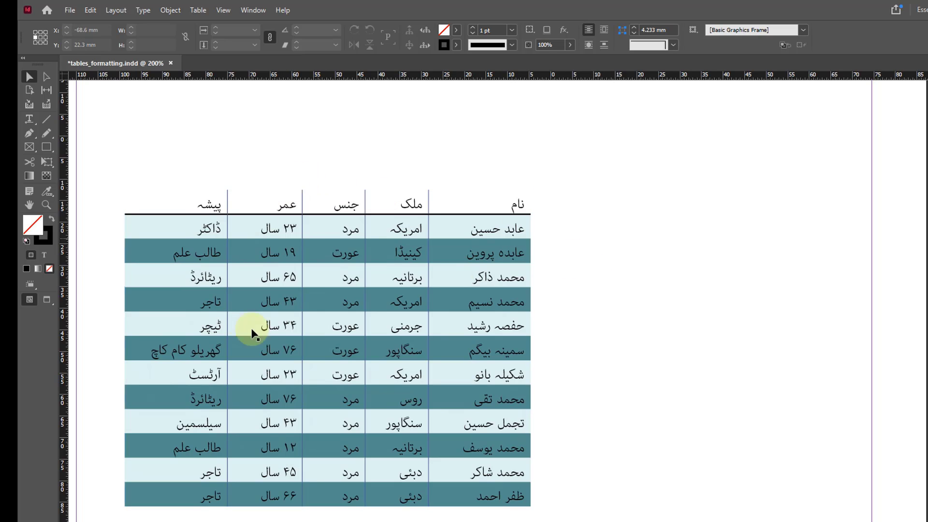
click(411, 259)
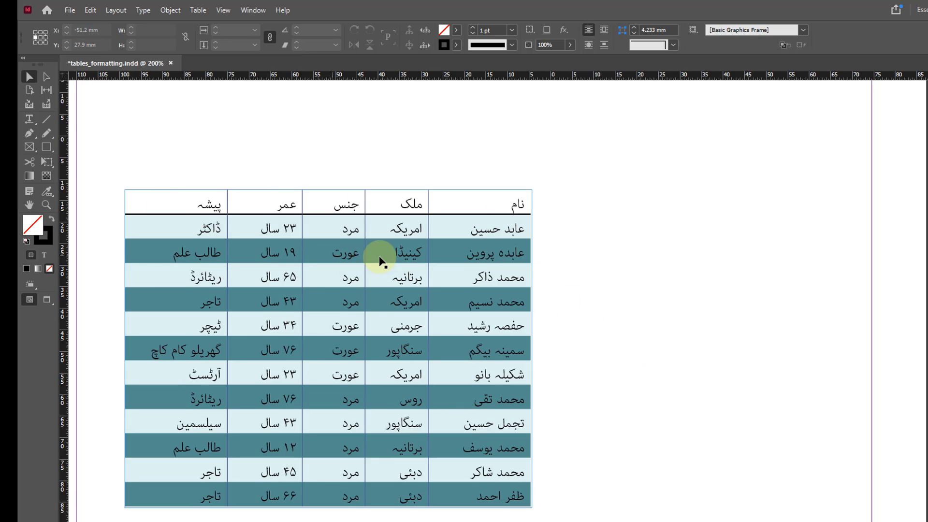
click(30, 123)
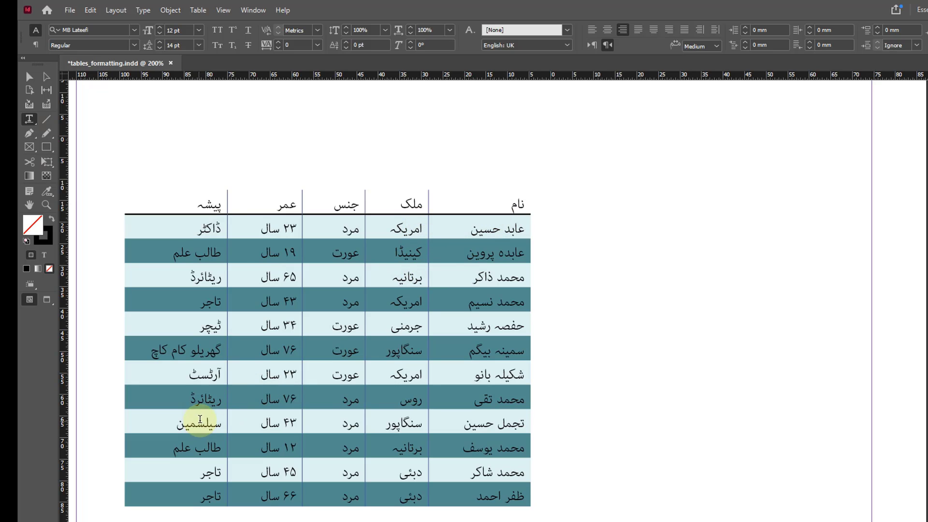
drag(186, 203, 498, 207)
right_click(498, 207)
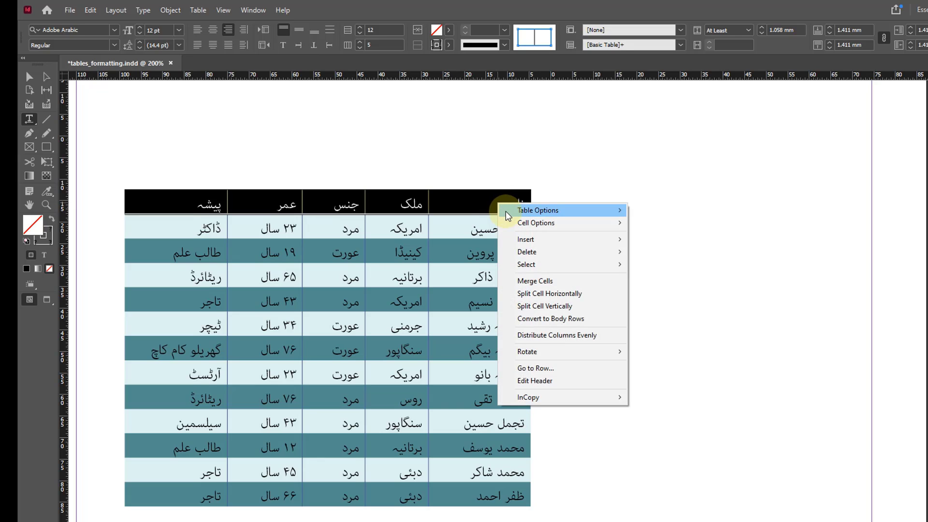
click(546, 319)
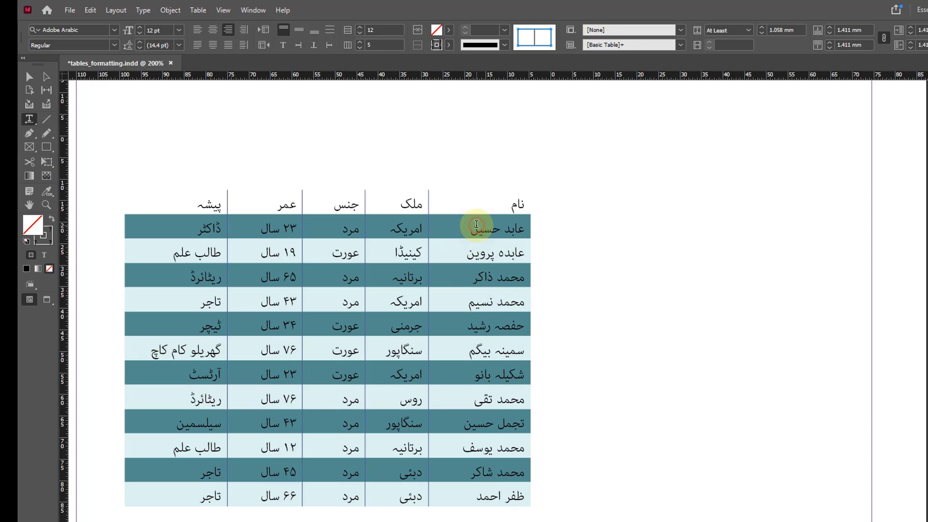
click(479, 229)
key(ctrl+z)
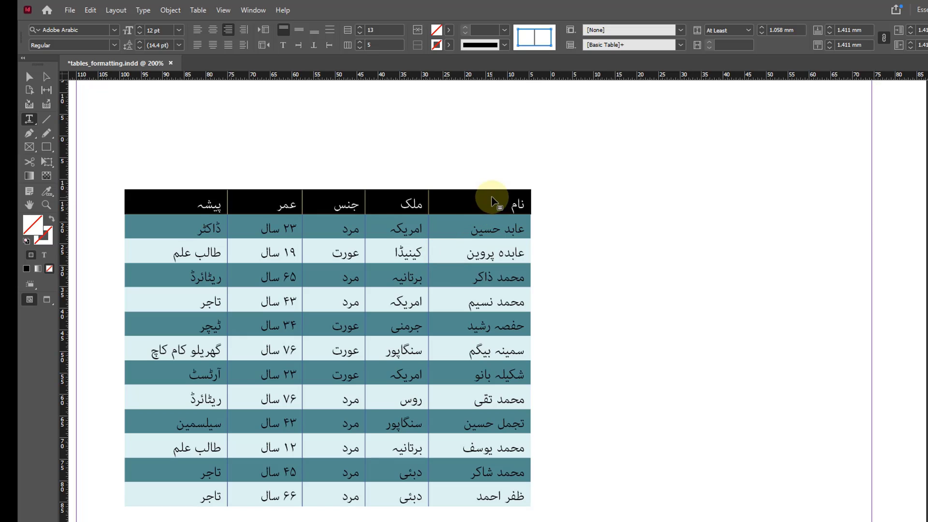
Convert the selected first row of the Urdu table back to a header row.
right_click(492, 196)
click(547, 312)
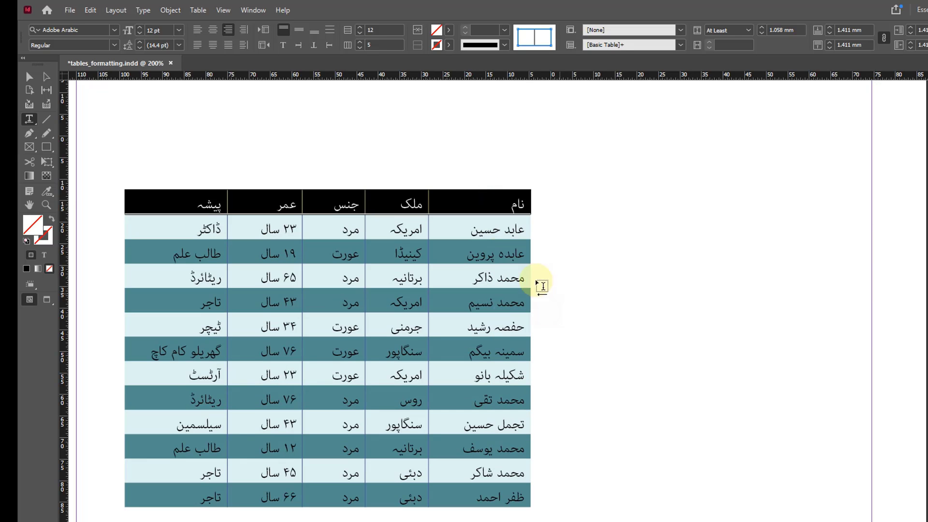
click(501, 47)
click(497, 48)
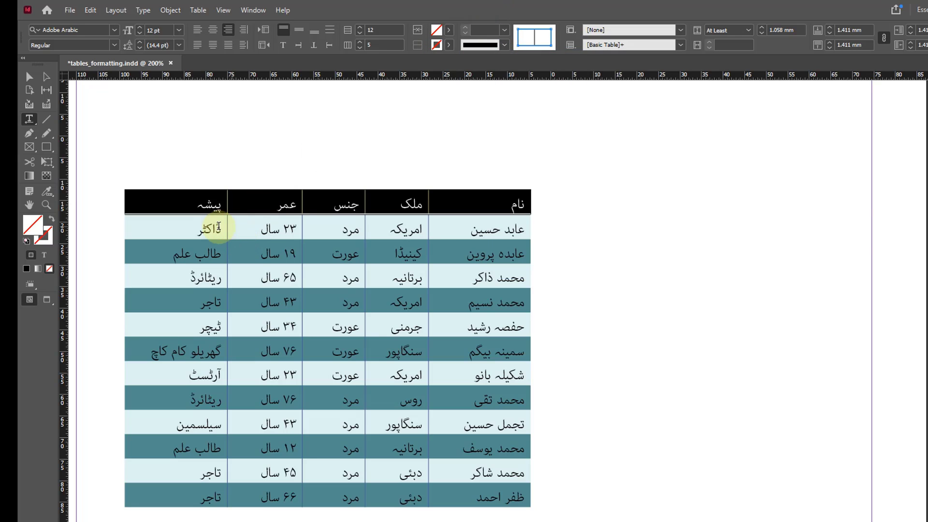
Remove the line under the header row by setting only its lower edge's stroke color to [None].
click(198, 204)
drag(202, 203, 486, 203)
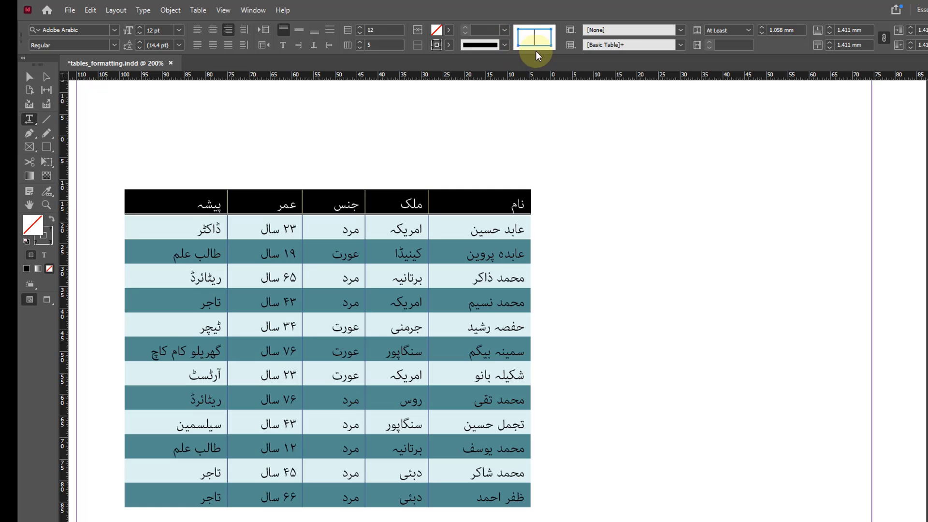
click(534, 45)
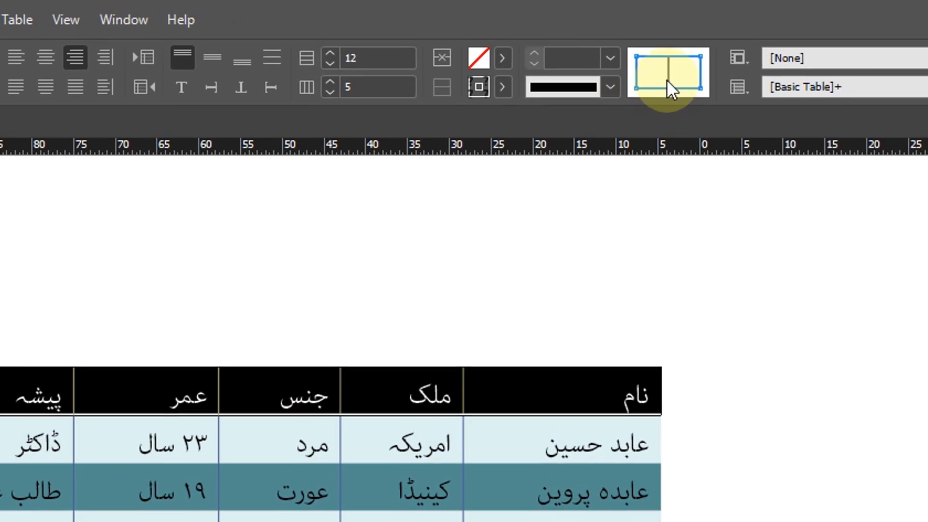
click(638, 72)
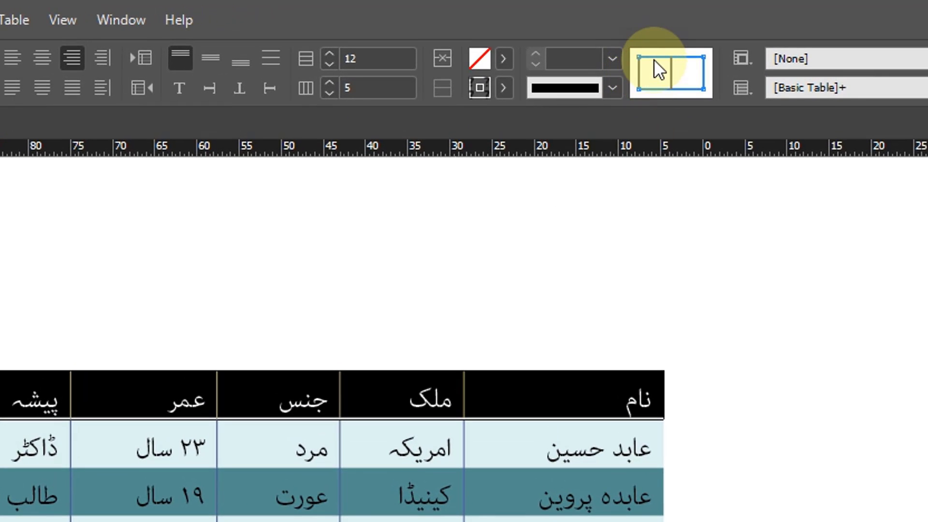
click(653, 57)
click(704, 74)
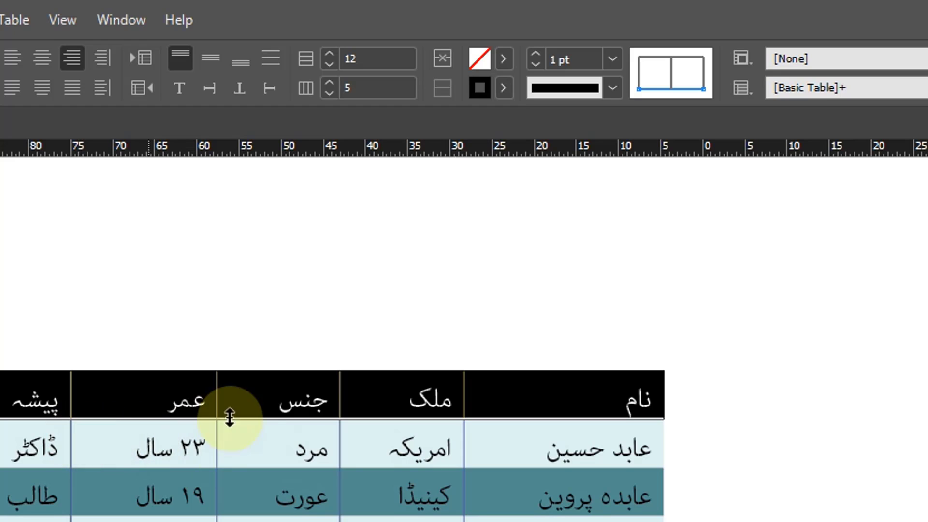
click(504, 88)
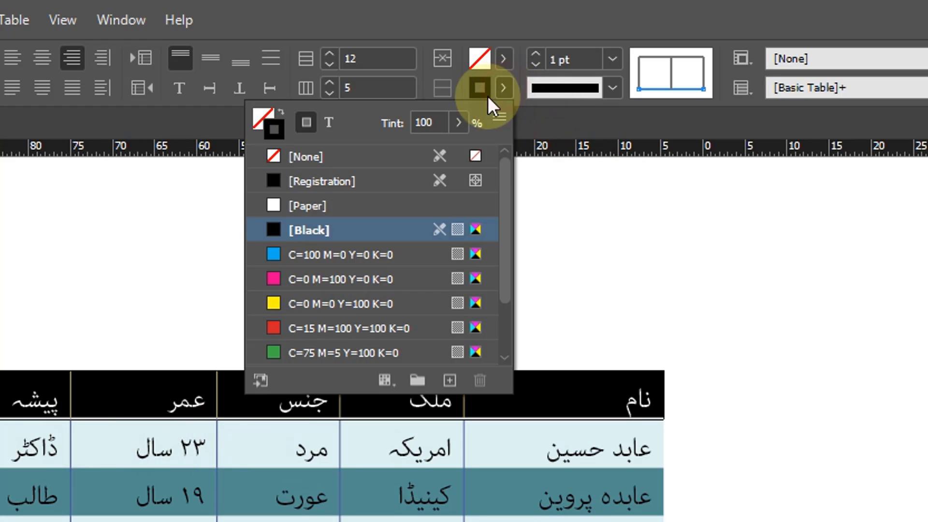
click(346, 157)
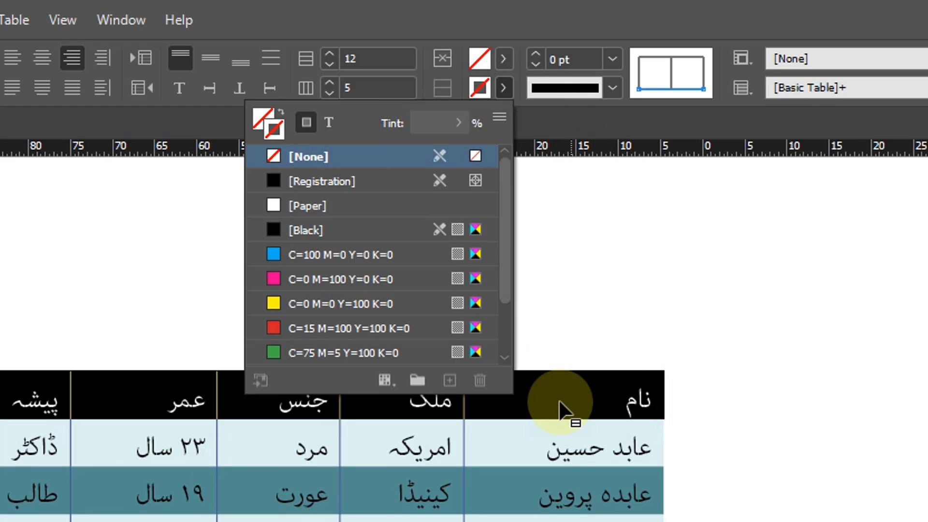
Fill the header row with the red swatch C=15 M=100 Y=100 K=0 and deselect the table.
click(503, 60)
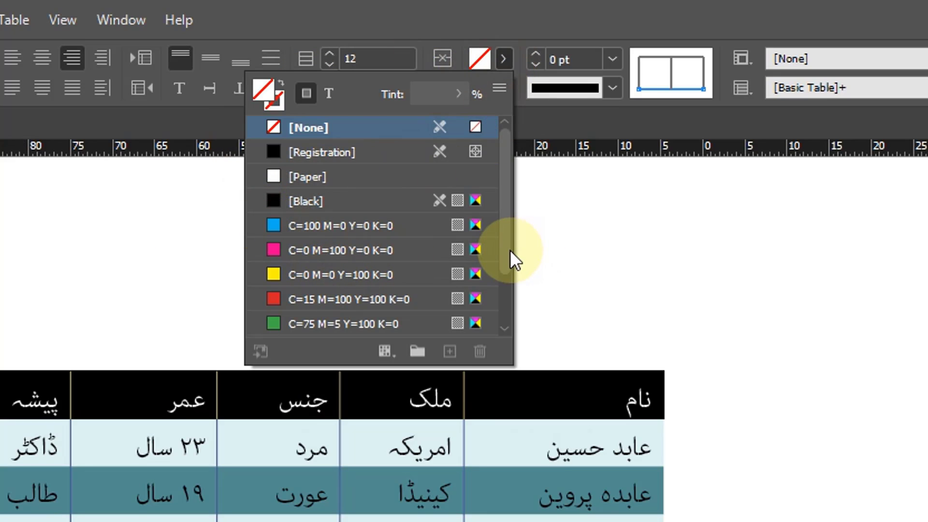
drag(509, 250, 495, 313)
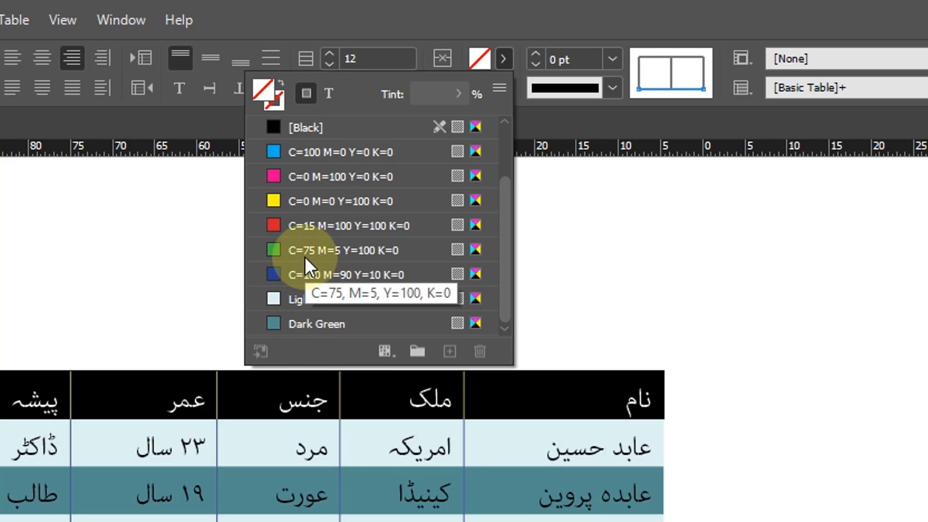
click(308, 226)
click(441, 397)
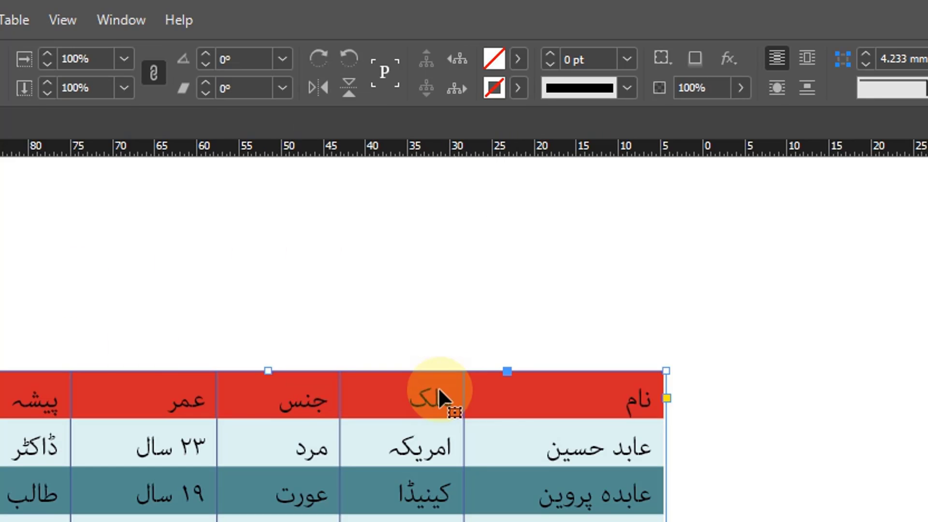
click(843, 460)
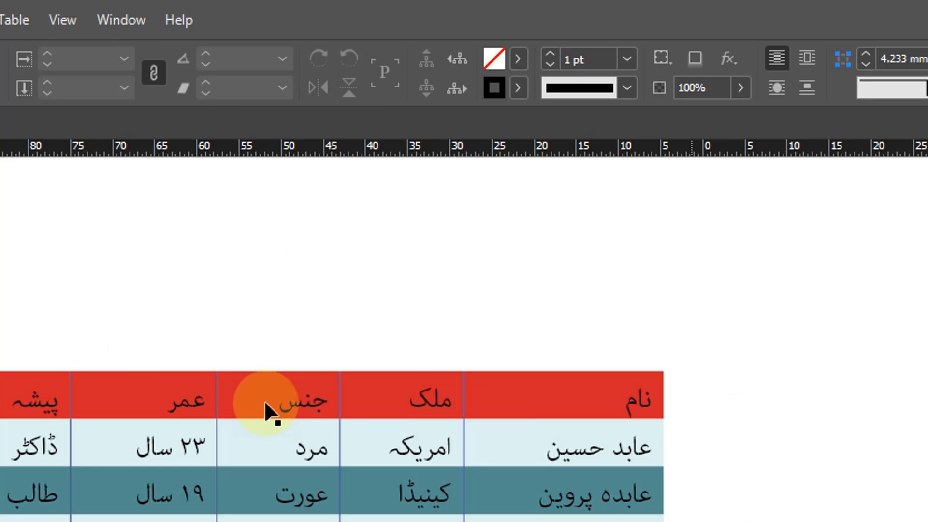
Set the font style of all the text in the red header row to Bold.
key(t)
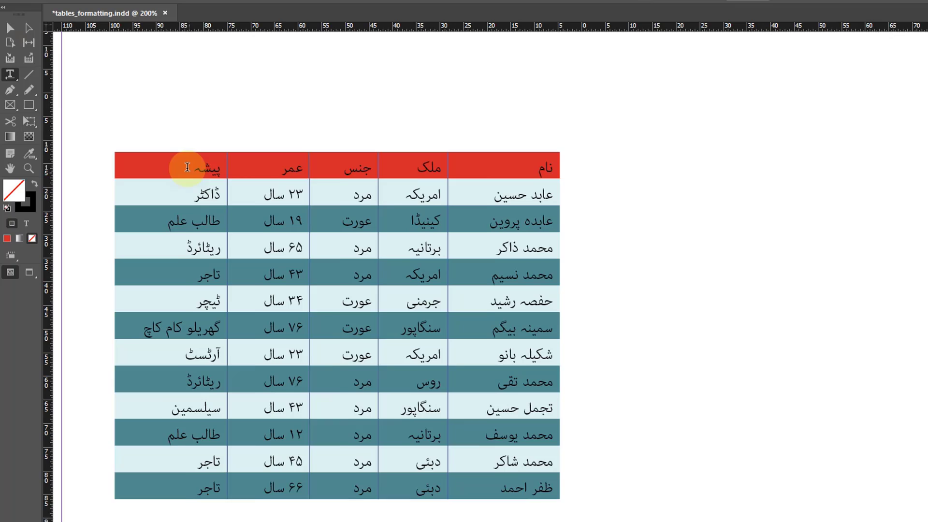
drag(187, 167, 492, 169)
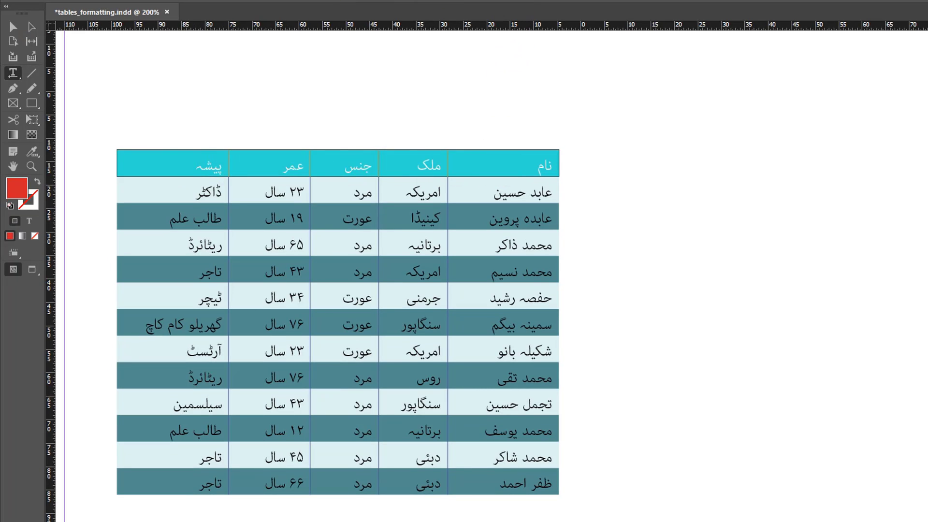
click(109, 0)
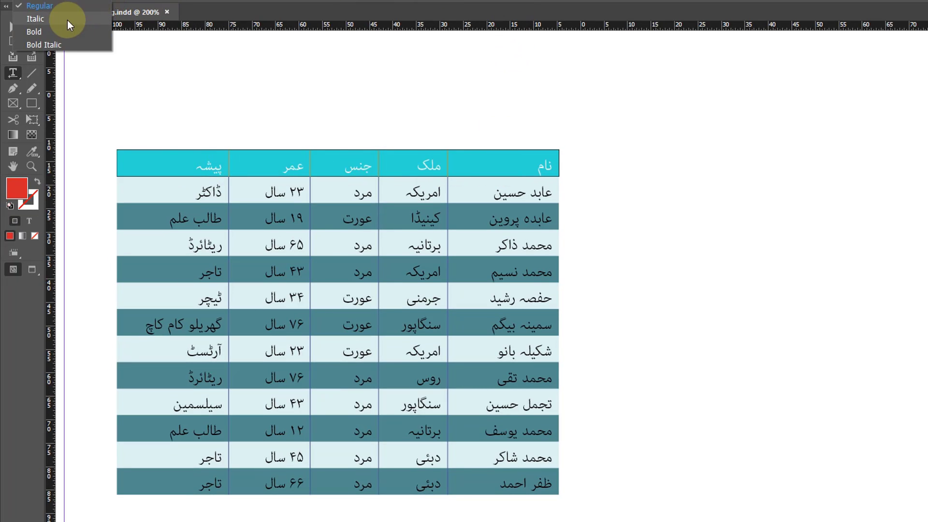
click(66, 28)
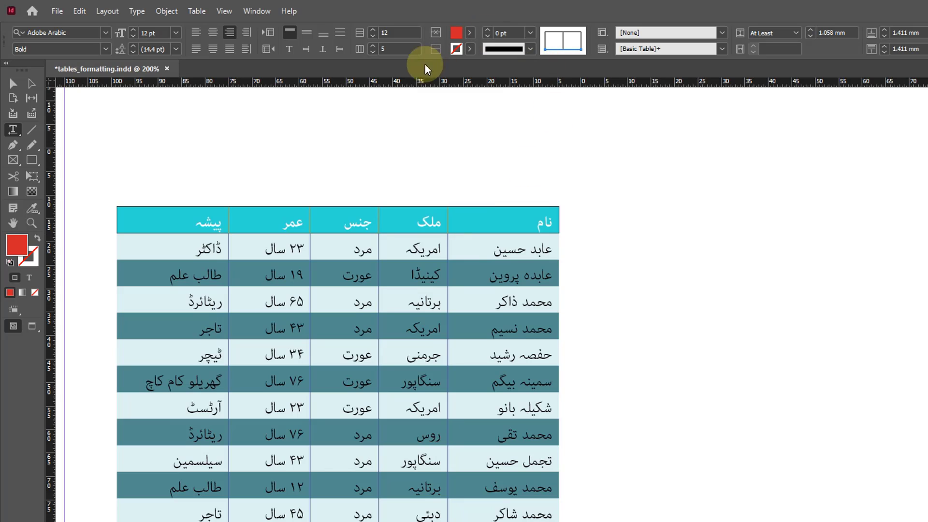
click(427, 225)
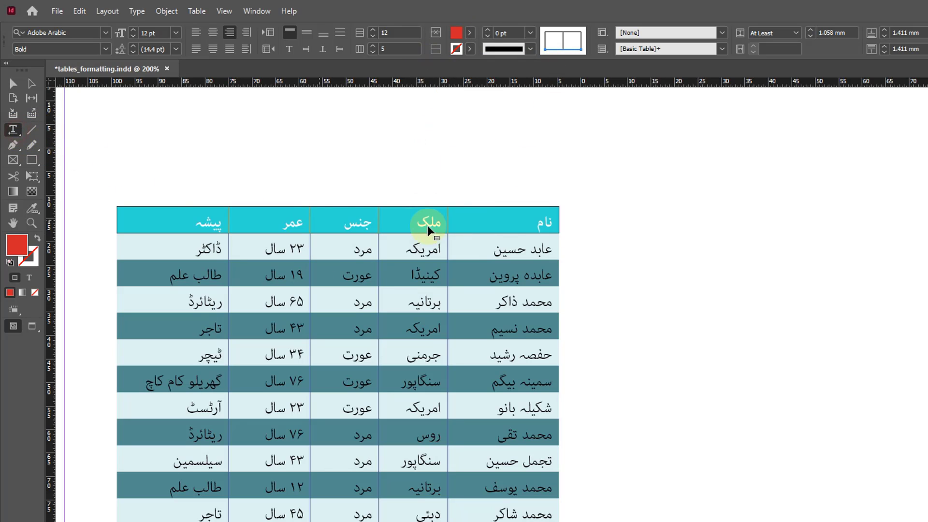
Set the text color of the header cells نام and ملک to [Paper].
double_click(516, 227)
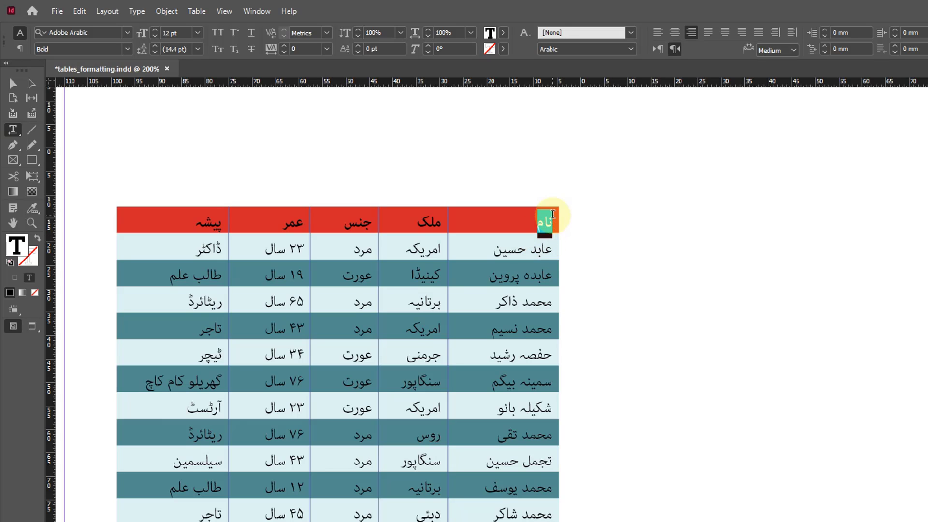
click(503, 32)
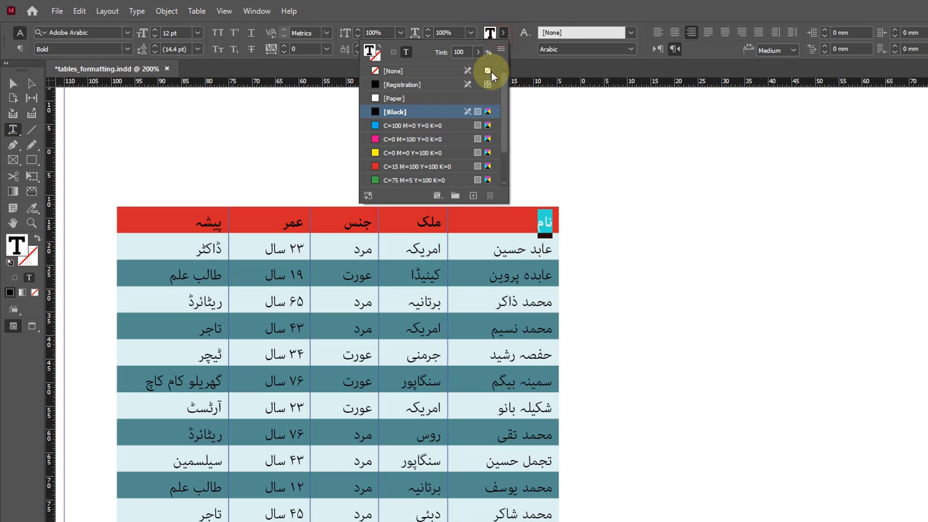
click(387, 99)
click(434, 238)
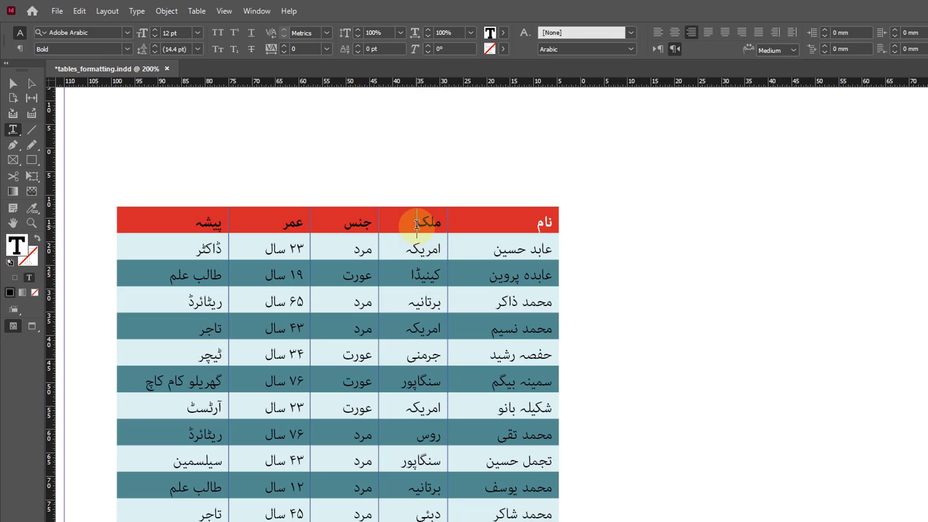
drag(417, 225, 434, 223)
click(503, 32)
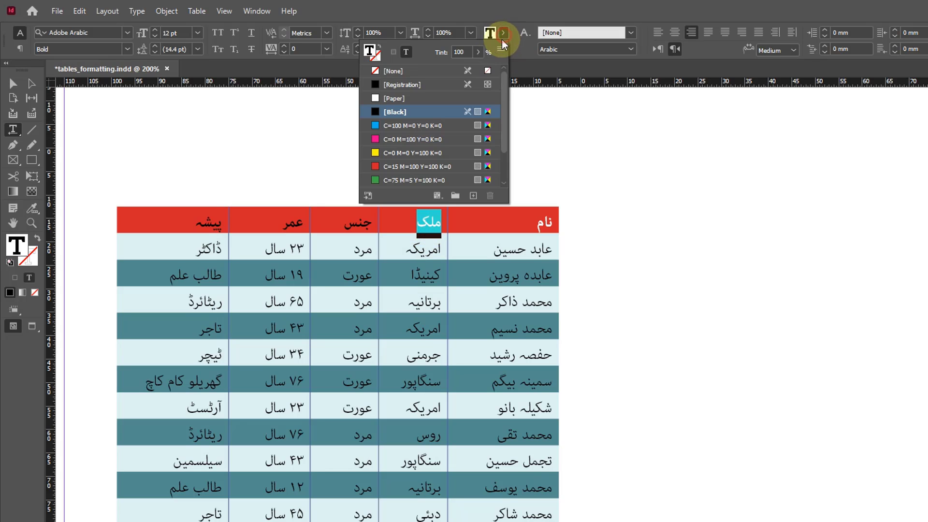
Set the text color of the header cells جنس and عمر to [Paper].
double_click(360, 221)
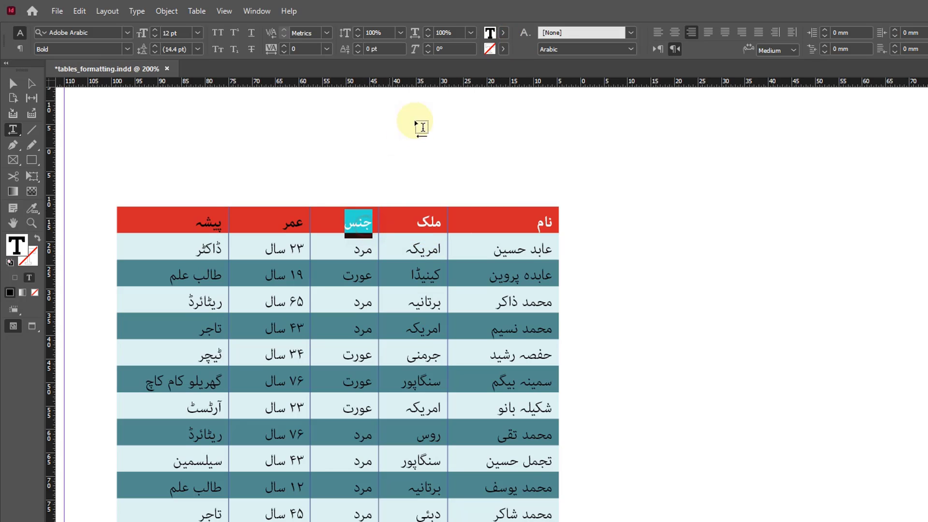
click(503, 33)
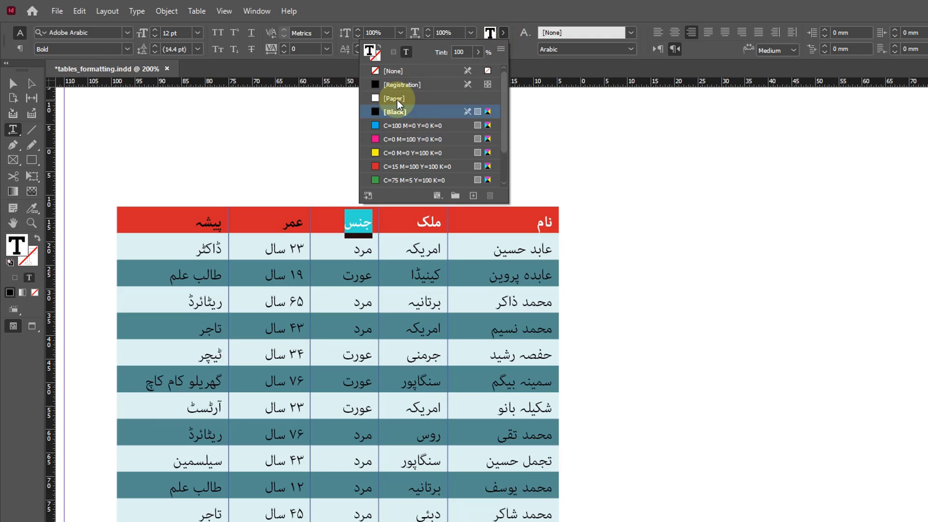
click(394, 99)
click(297, 224)
double_click(296, 223)
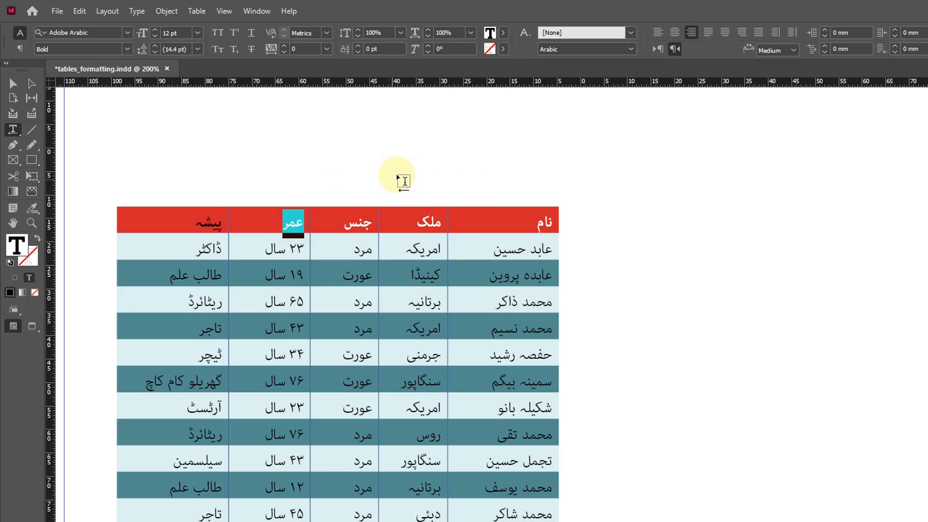
click(503, 33)
click(414, 98)
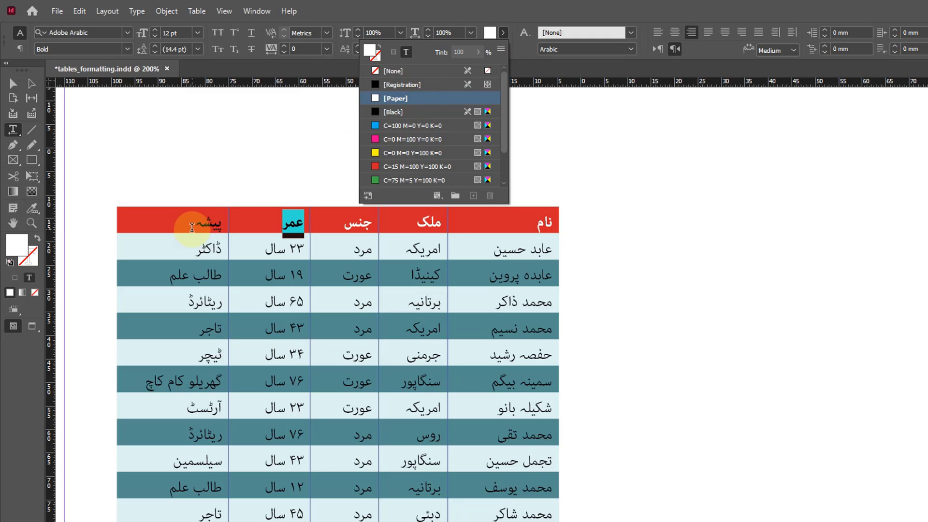
Set the text color of the header cell پیشہ to [Paper] and deselect the table.
double_click(208, 221)
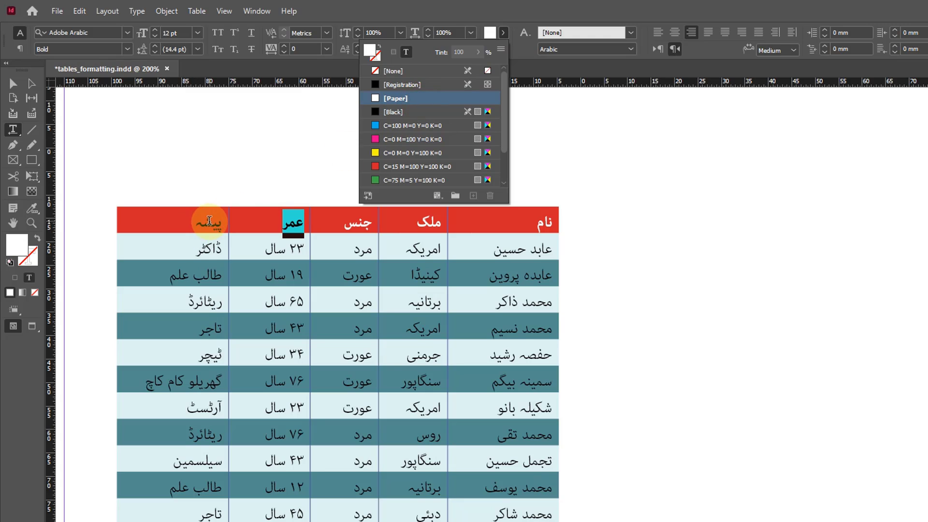
click(503, 32)
click(389, 98)
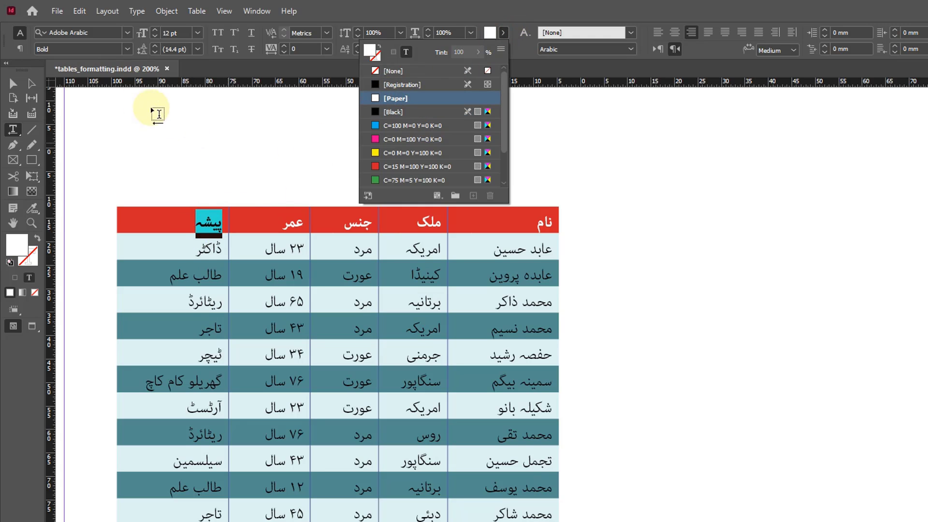
click(13, 83)
click(664, 273)
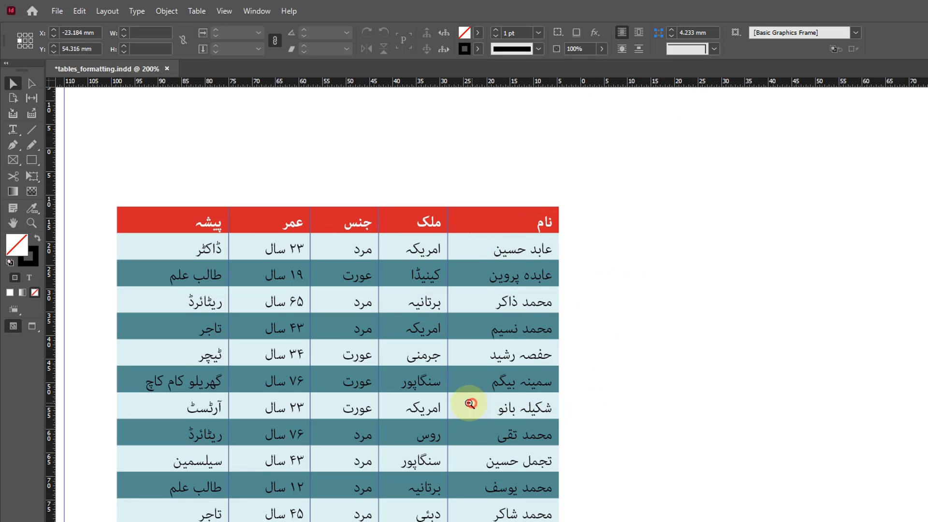
Duplicate the Urdu table's frame and place the copy beside the original, to its right at the same height.
key(ctrl+minus)
drag(540, 342, 539, 280)
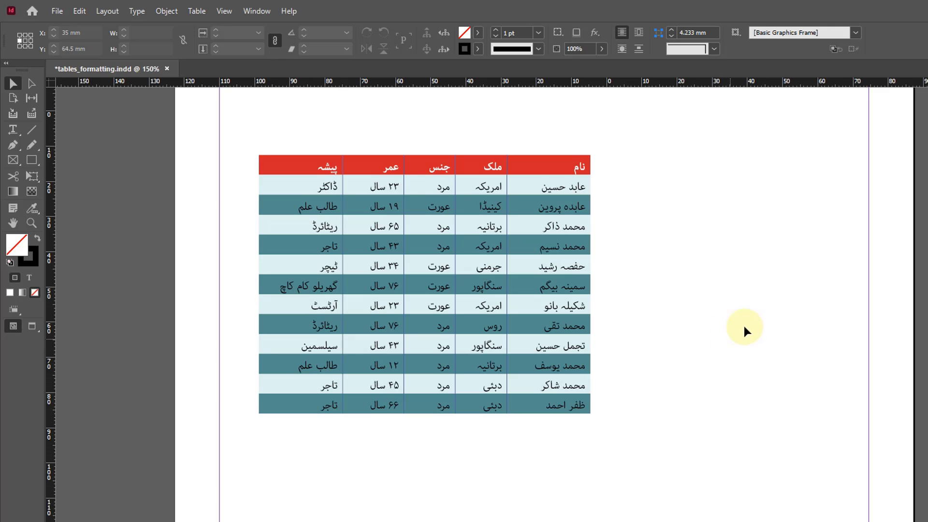
click(500, 198)
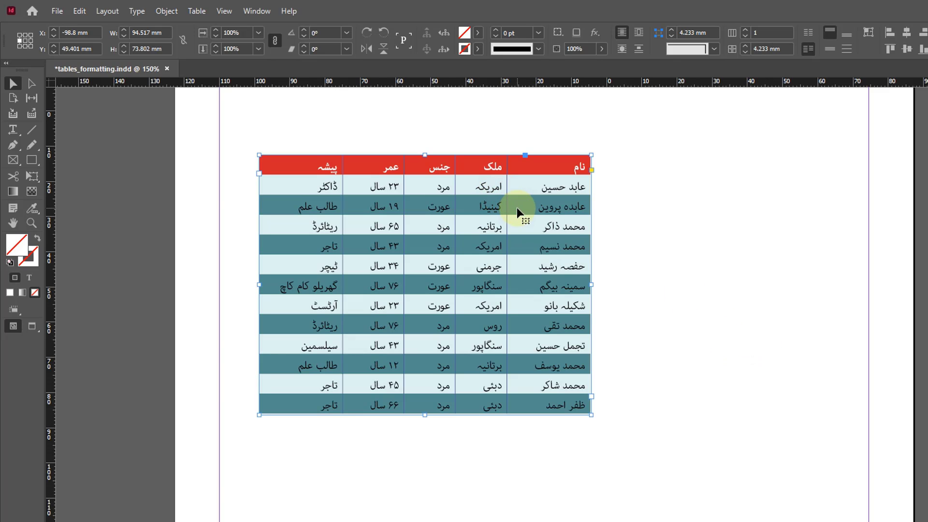
drag(487, 155, 842, 156)
Select the whole original Urdu table and clear its [Basic Table] style overrides.
click(13, 129)
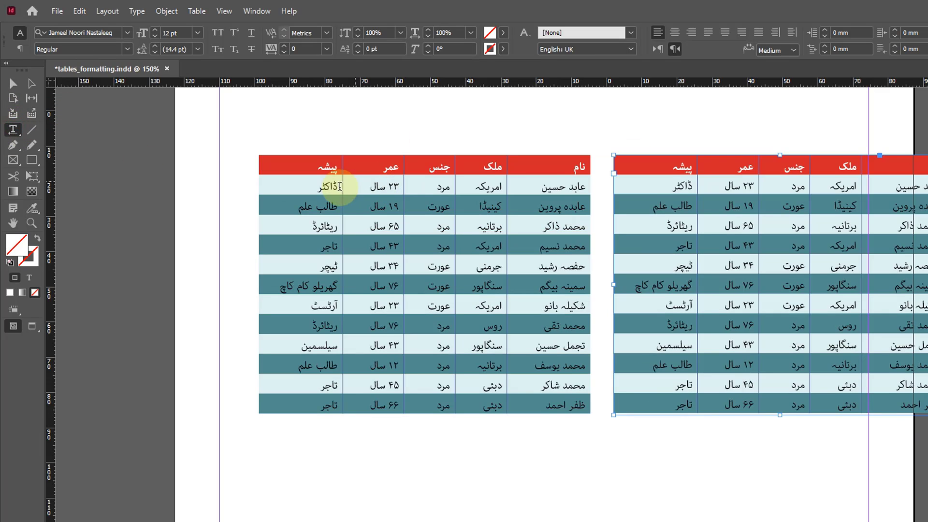
drag(577, 166, 594, 166)
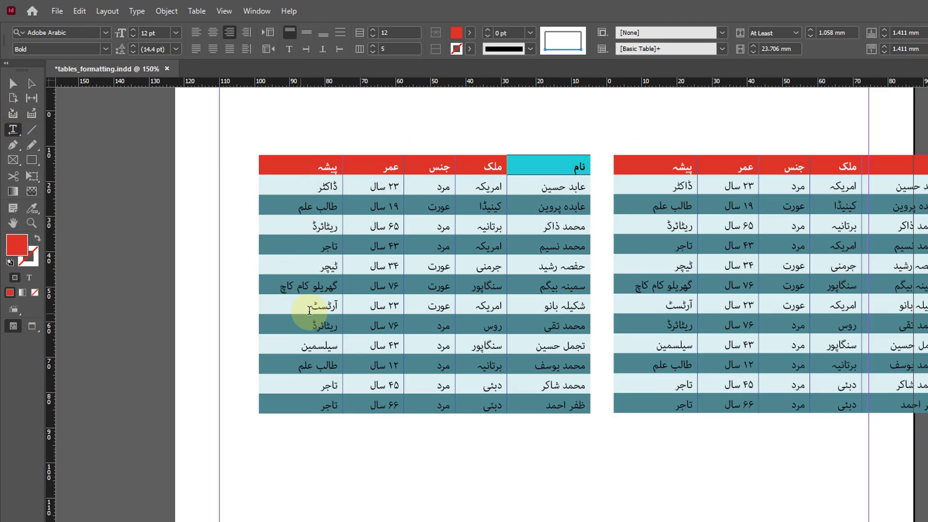
key(ctrl+alt+a)
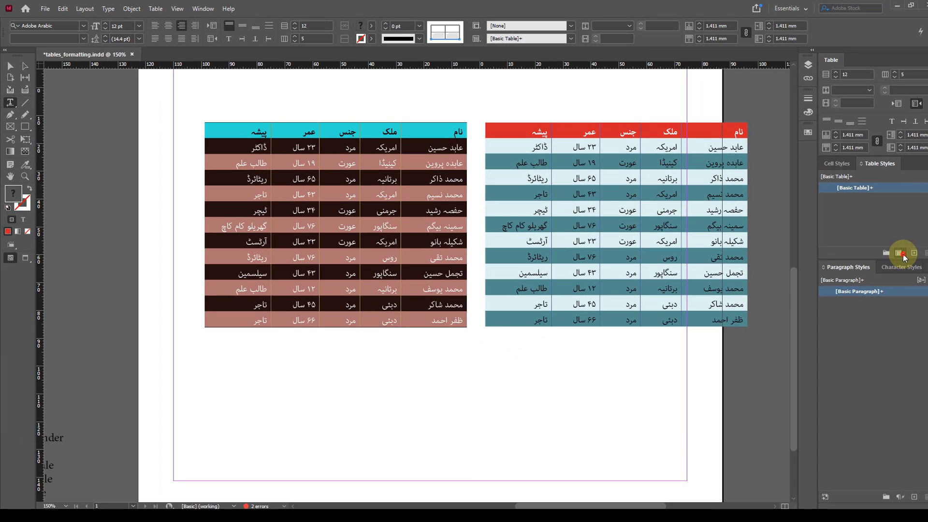
click(903, 253)
click(249, 159)
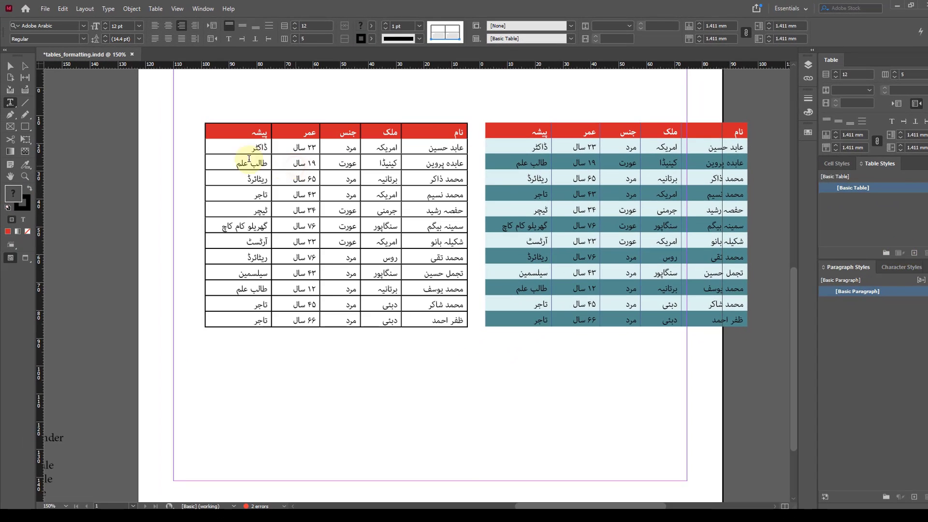
Remove the red fill from the original table's header row by setting the cell fill to [None].
drag(195, 130, 449, 129)
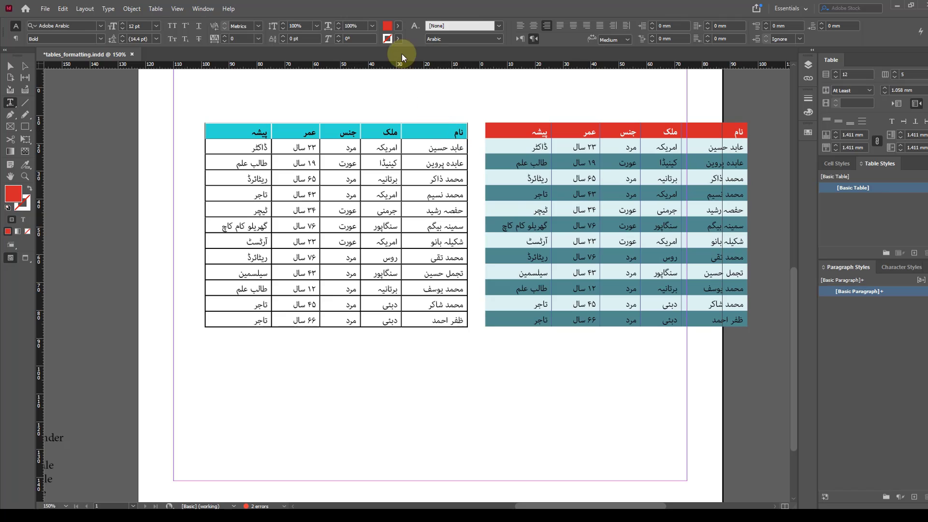
click(371, 26)
click(297, 56)
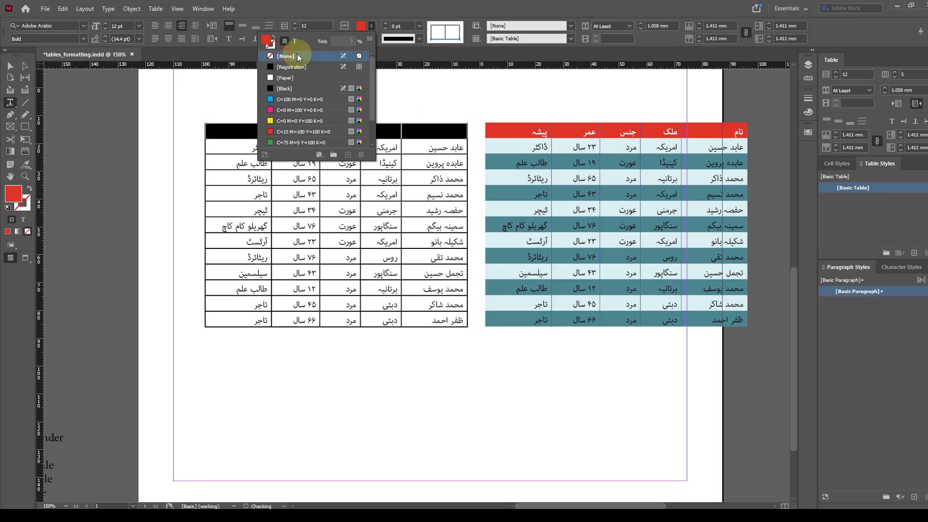
click(232, 132)
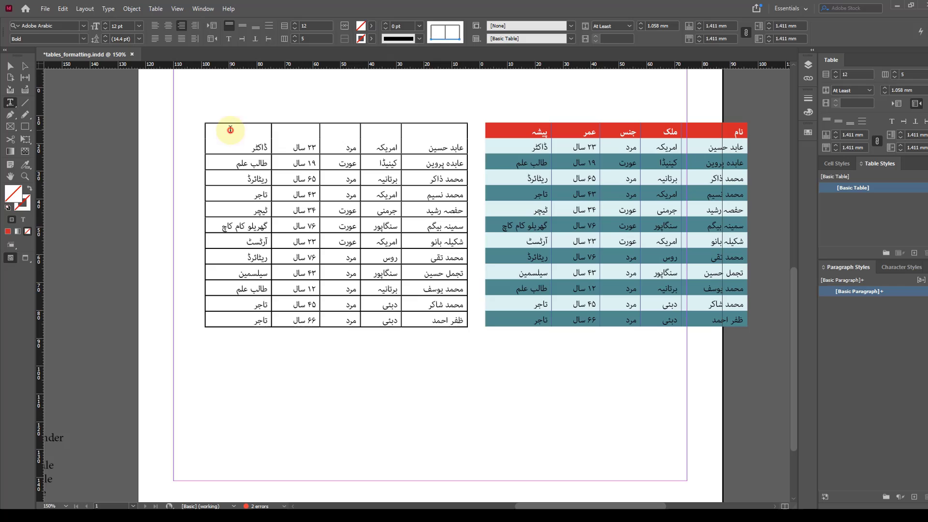
Set the text color of the original table's header cells نام and ملک to [Black].
double_click(446, 134)
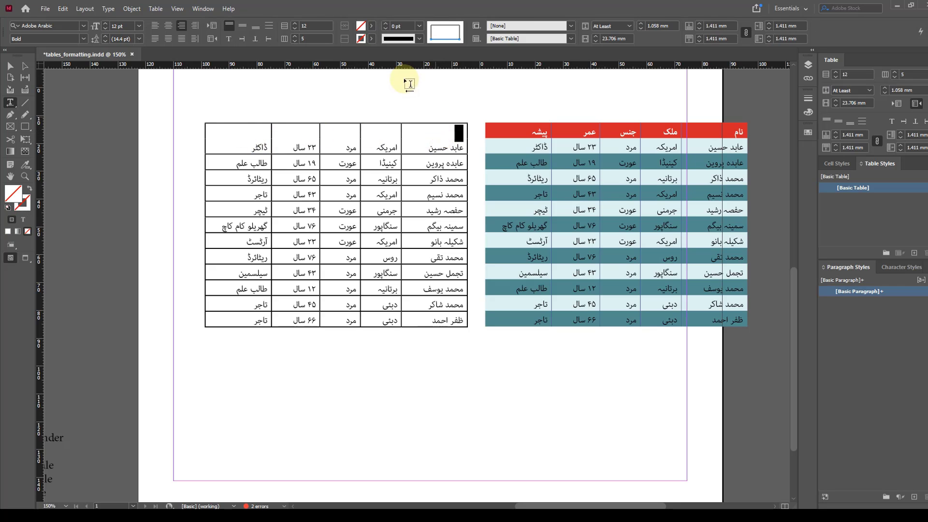
click(397, 27)
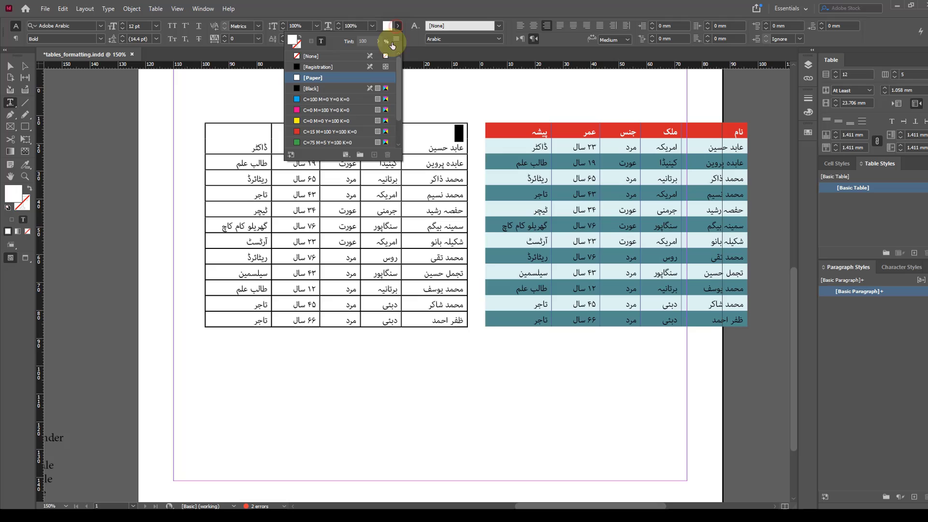
click(328, 89)
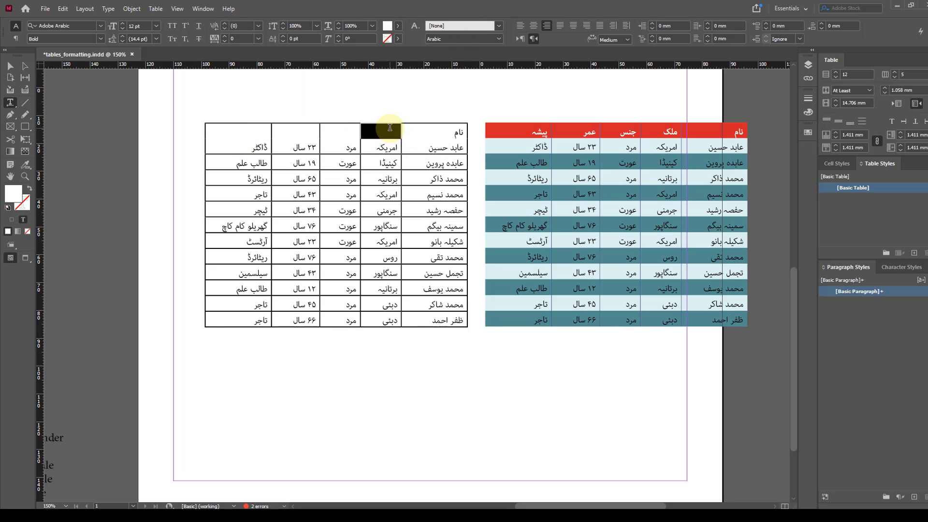
key(Escape)
click(397, 40)
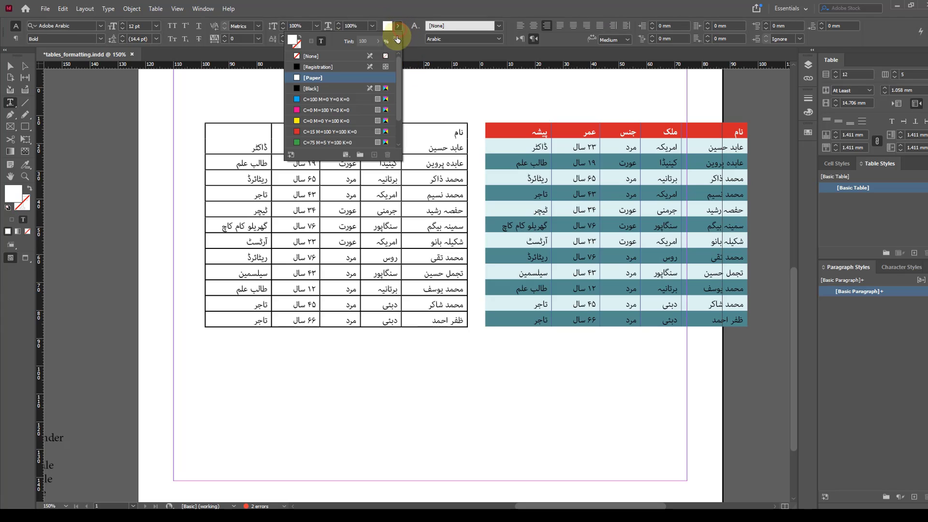
click(327, 90)
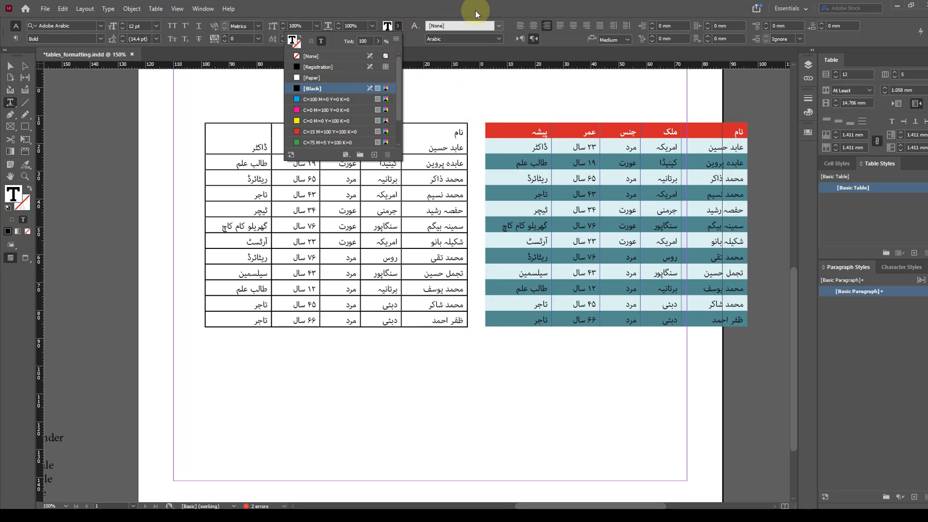
Set the text color of the original table's remaining header cells جنس, عمر and پیشہ to [Black].
key(Return)
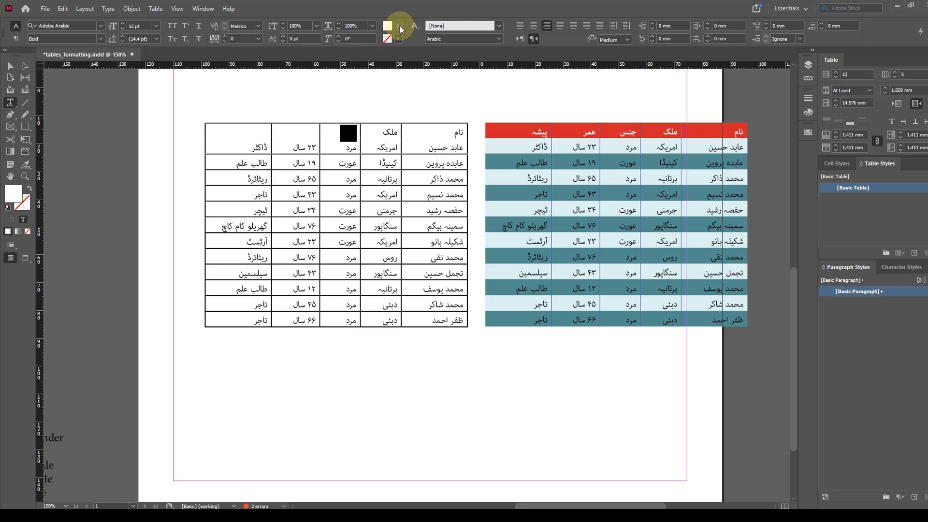
click(397, 26)
click(313, 89)
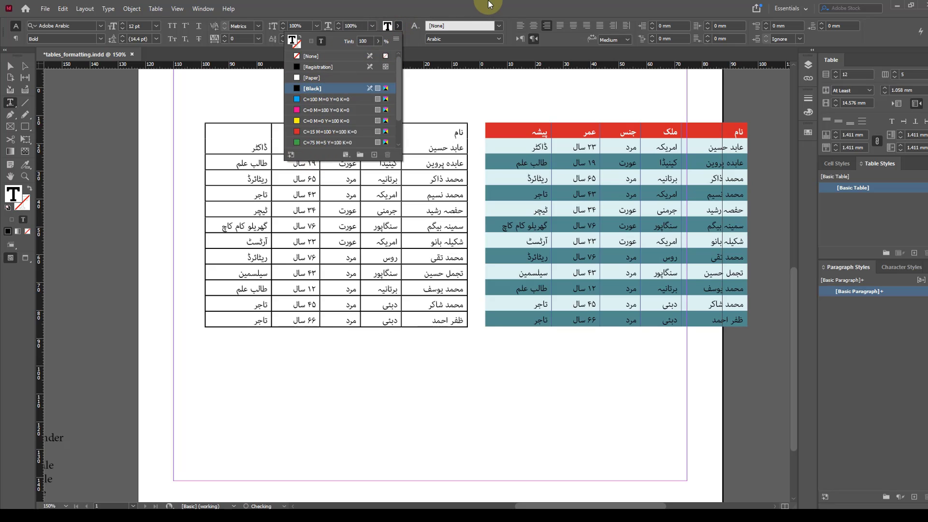
key(Return)
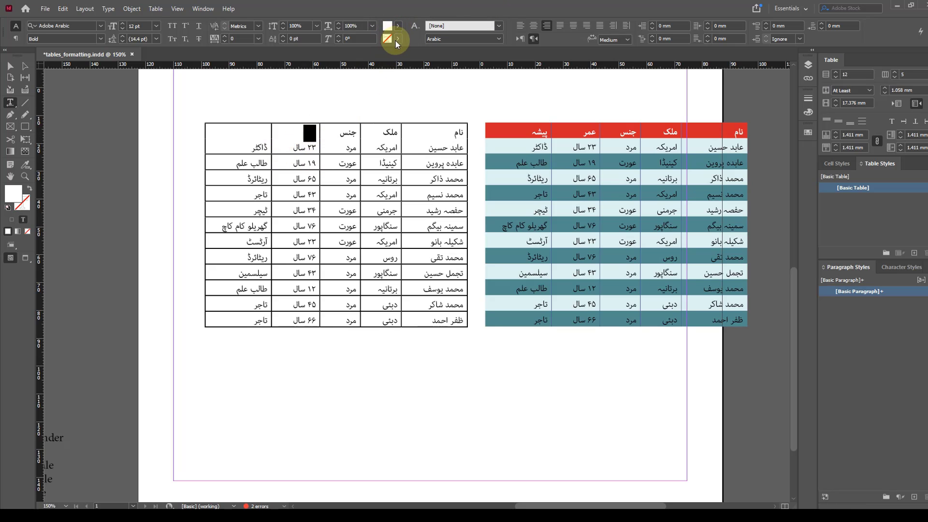
click(397, 26)
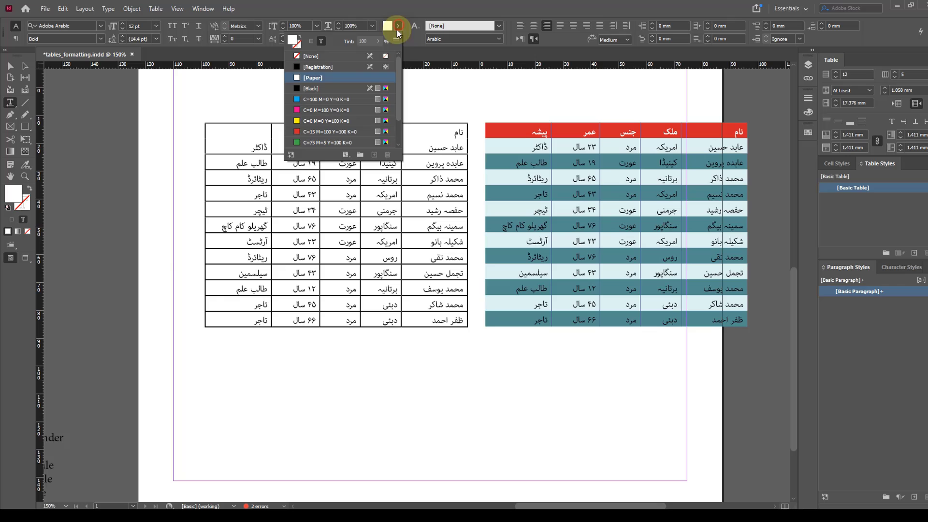
click(263, 133)
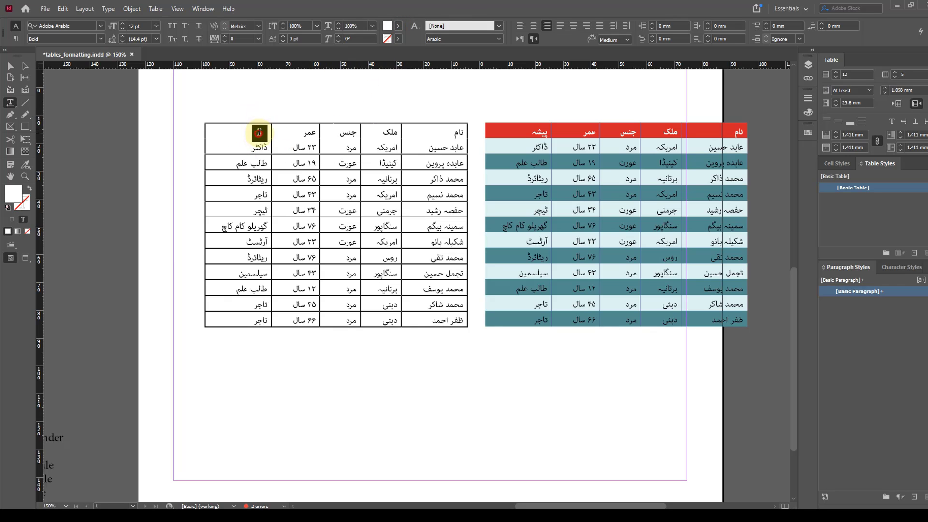
click(397, 25)
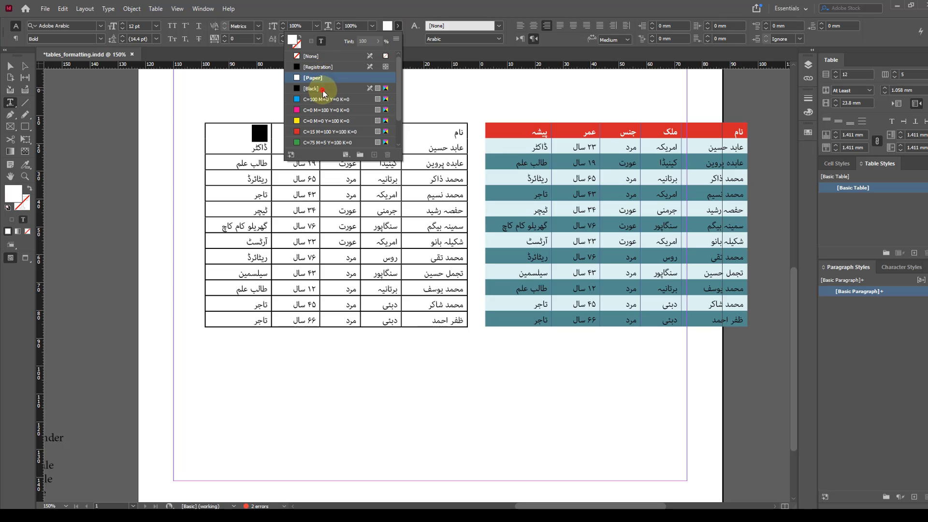
click(323, 92)
Select both Urdu table frames and move them together about 16 mm to the left, keeping them at the same height.
click(10, 65)
click(465, 346)
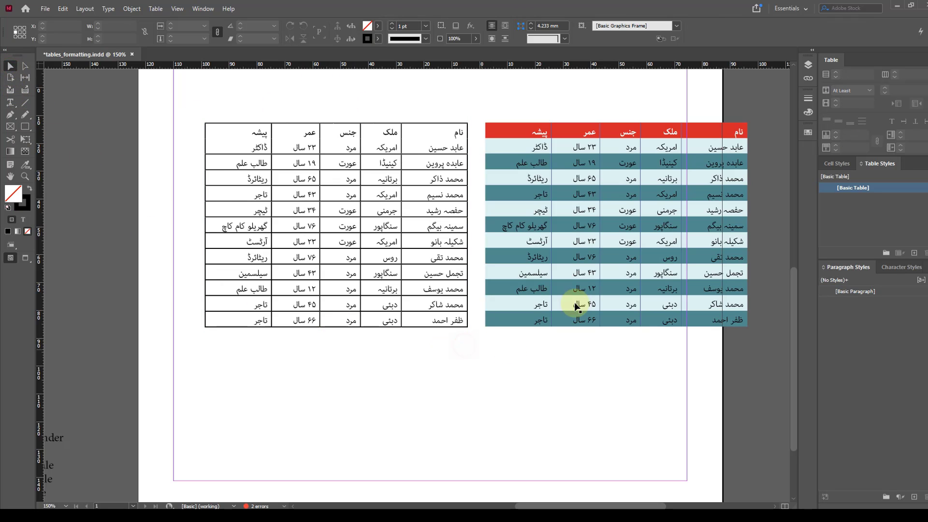
click(385, 173)
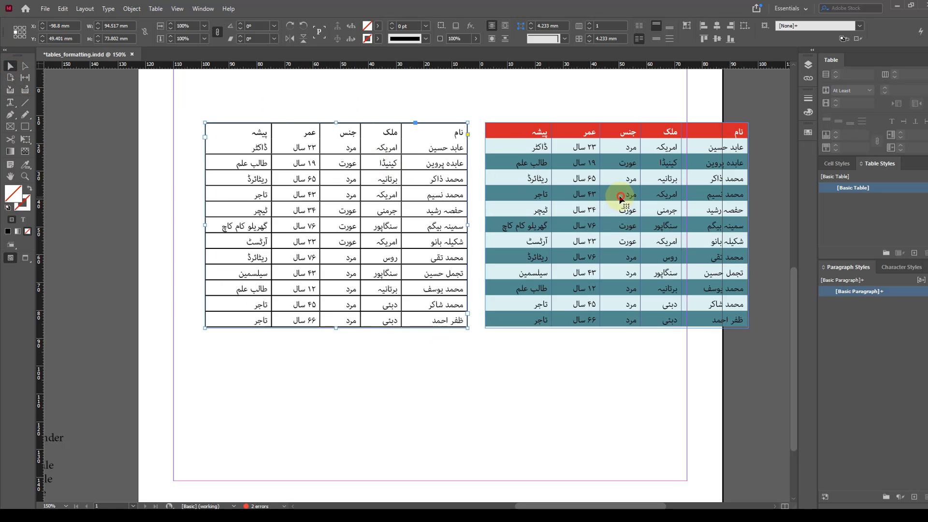
drag(620, 198, 575, 186)
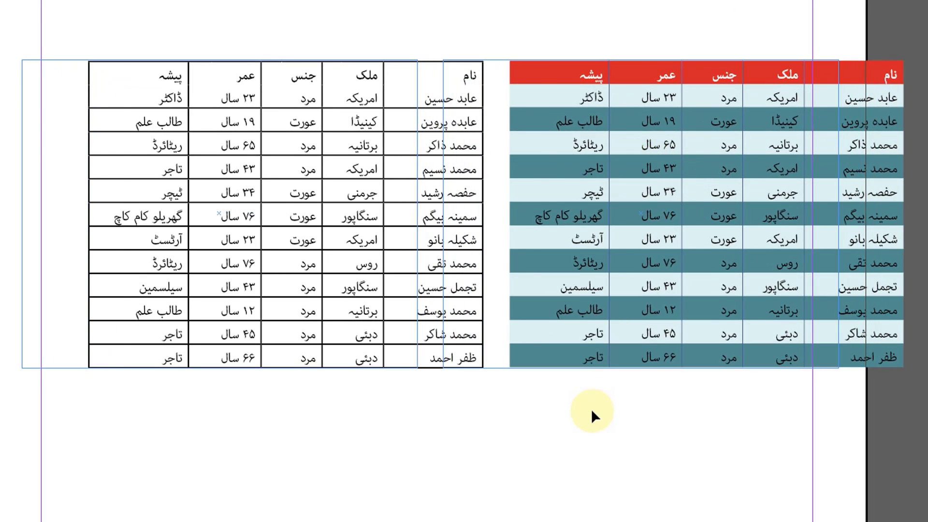
drag(591, 408, 590, 408)
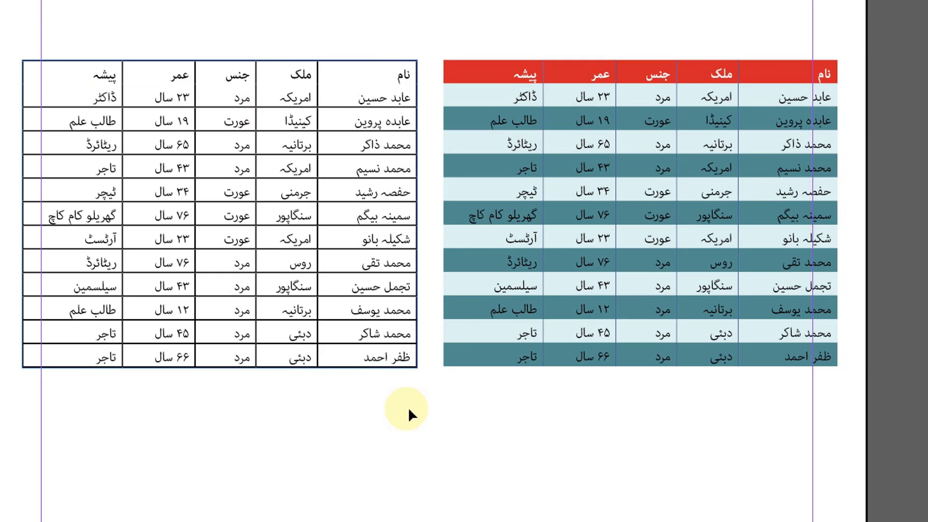
click(695, 103)
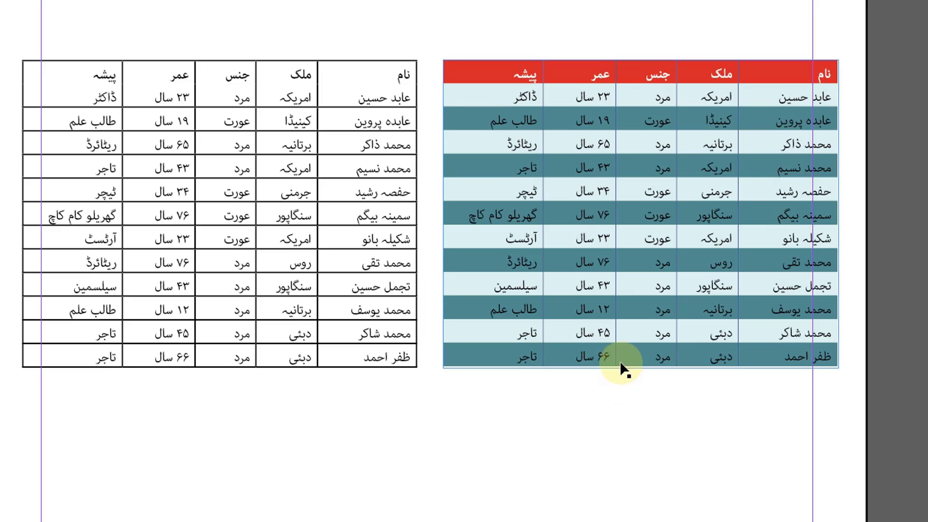
click(702, 466)
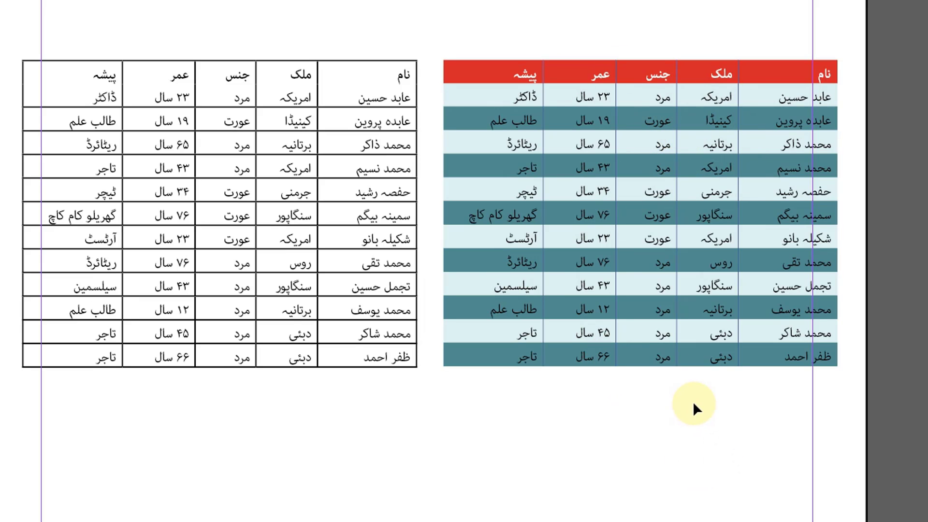
Move the comma-separated text frame from the pasteboard onto the page, below the plain Urdu table.
scroll(706, 397, down, 3)
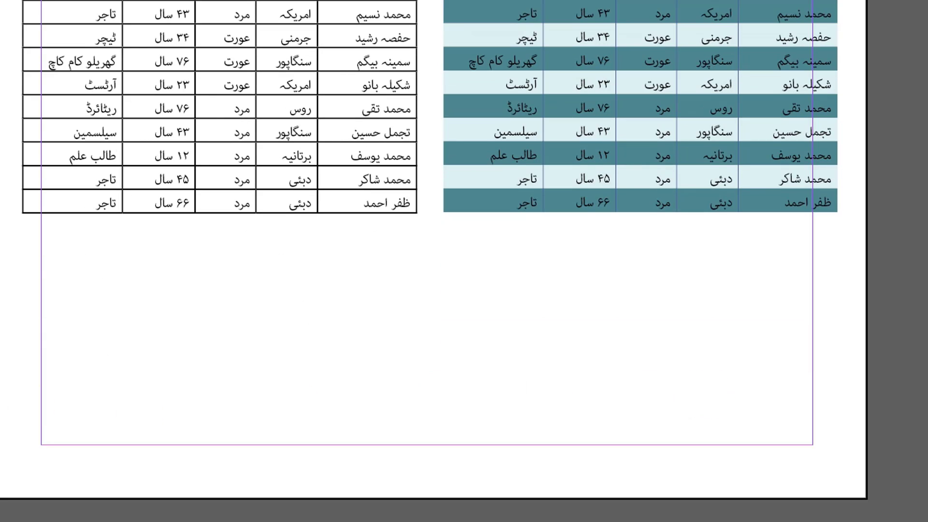
drag(10, 373, 276, 266)
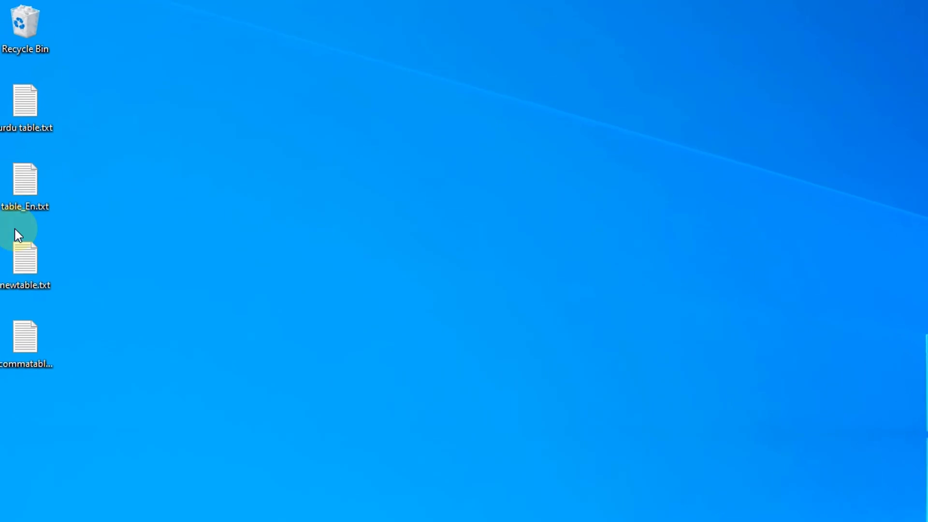
Open urdu table.txt from the desktop in Notepad, examine how its columns and rows are separated, and close it.
double_click(41, 106)
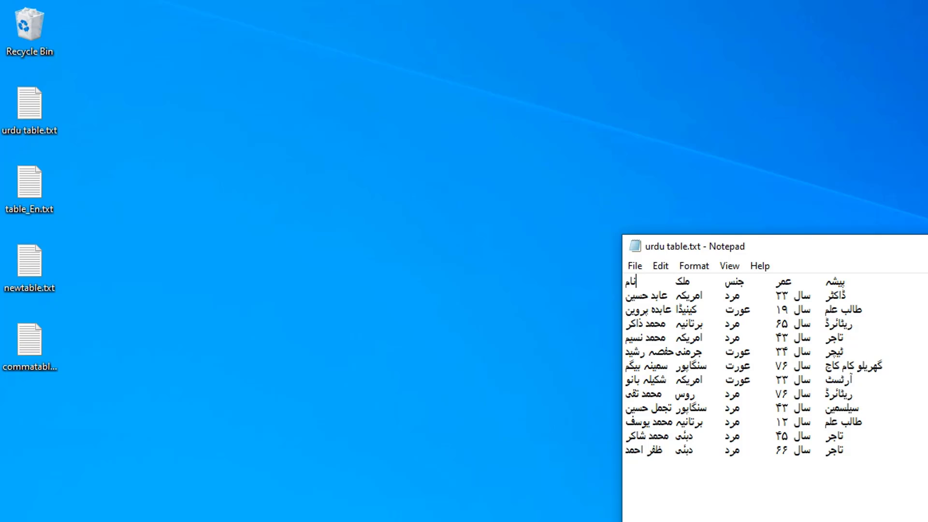
key(alt+F4)
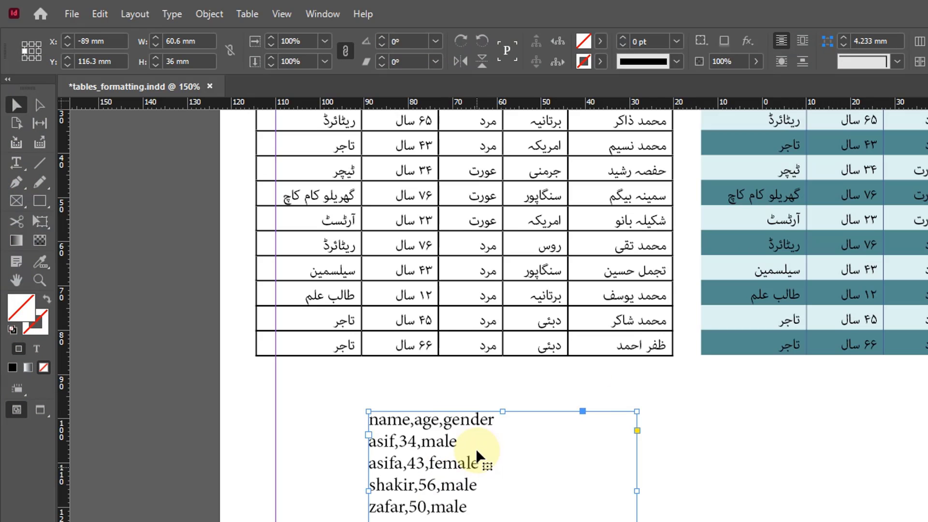
Insert a paragraph break after the header line of the comma-separated text and remove it again.
click(16, 163)
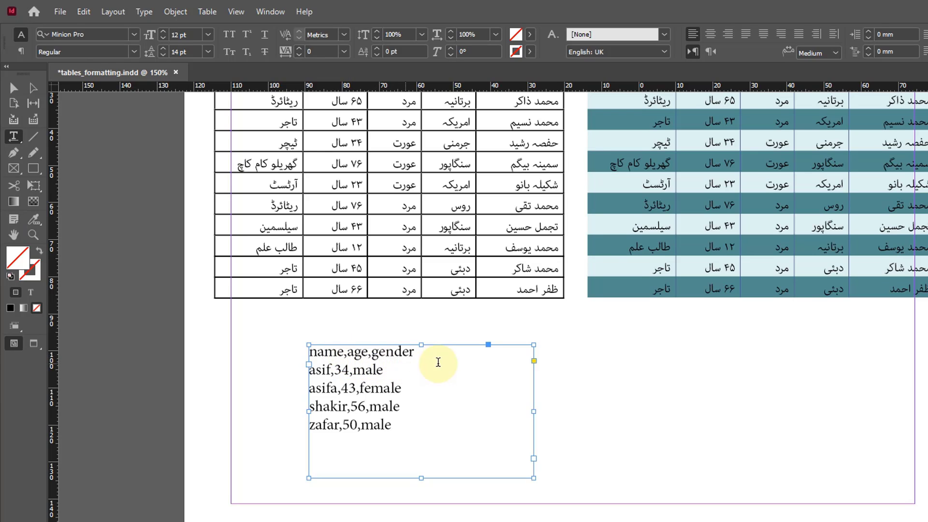
click(424, 352)
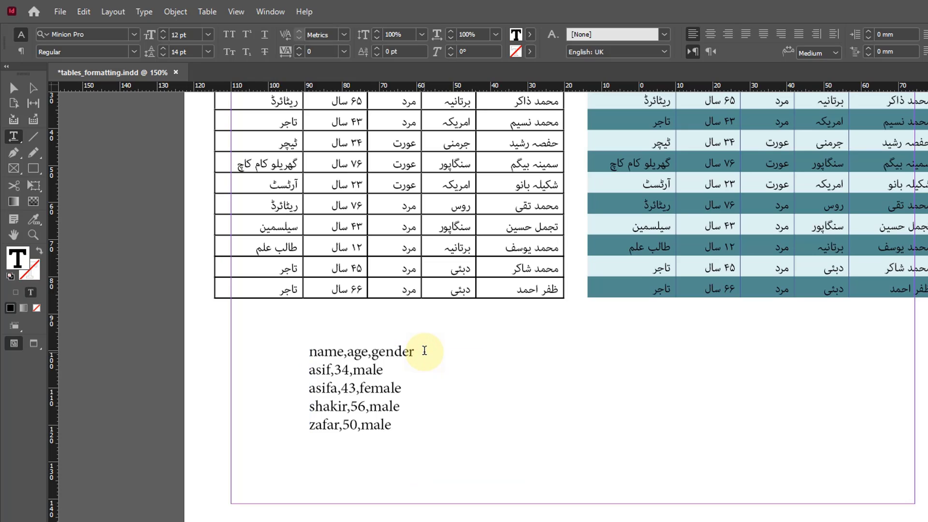
key(Return)
key(BackSpace)
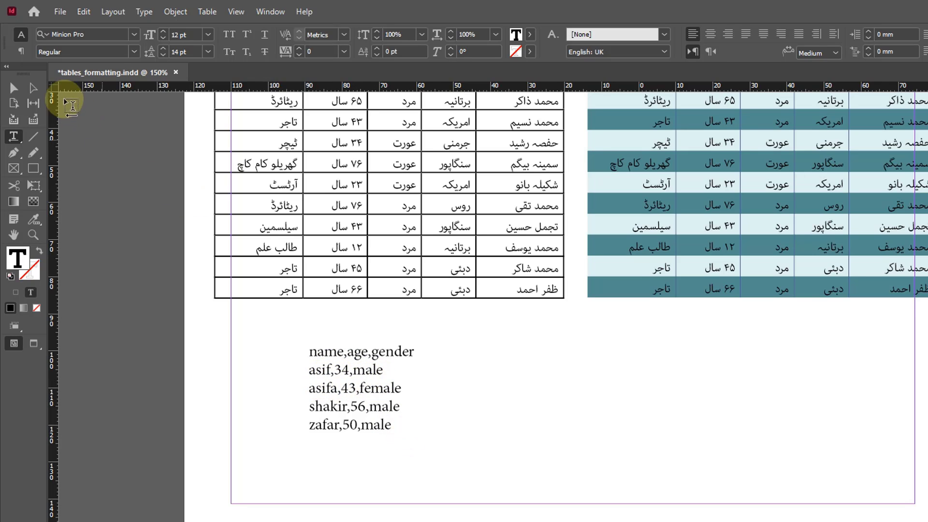
Move the comma-separated text frame about 8 mm to the left beneath the plain Urdu table.
click(14, 89)
drag(408, 382, 379, 380)
Convert all the comma-separated text to a table with Tab as column separator, Paragraph as row separator and the [Basic Table] style.
click(14, 136)
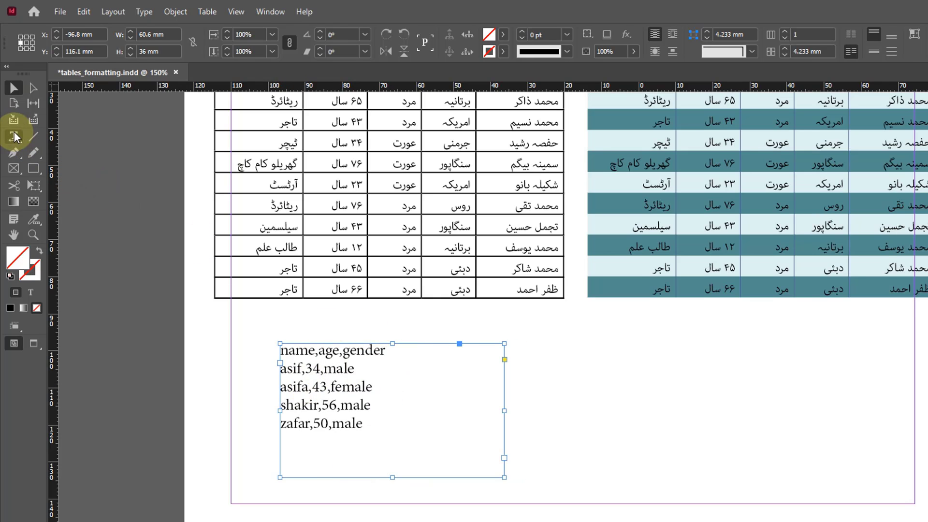
click(372, 405)
key(ctrl+a)
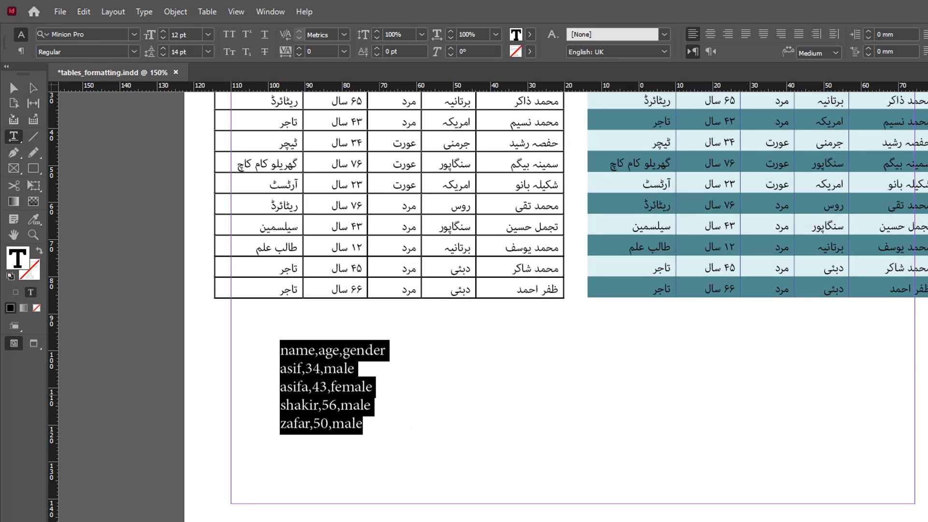
click(209, 12)
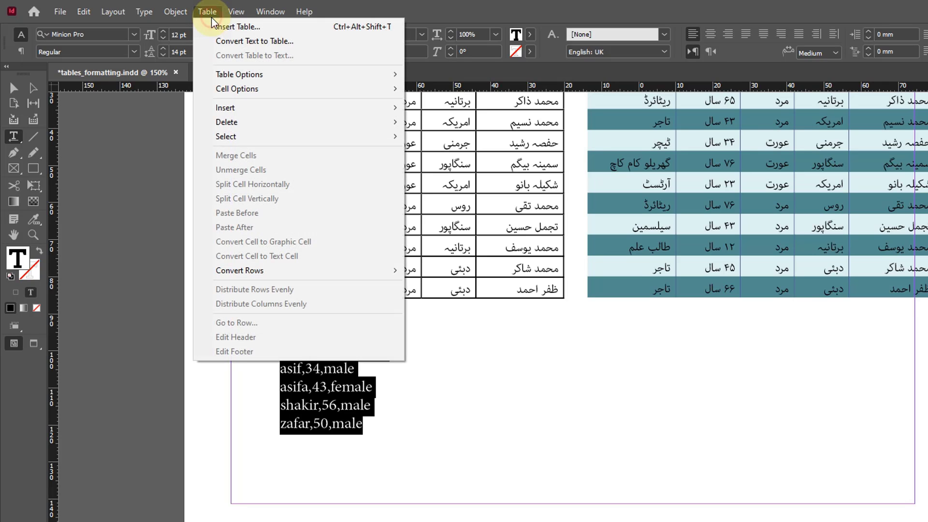
click(225, 42)
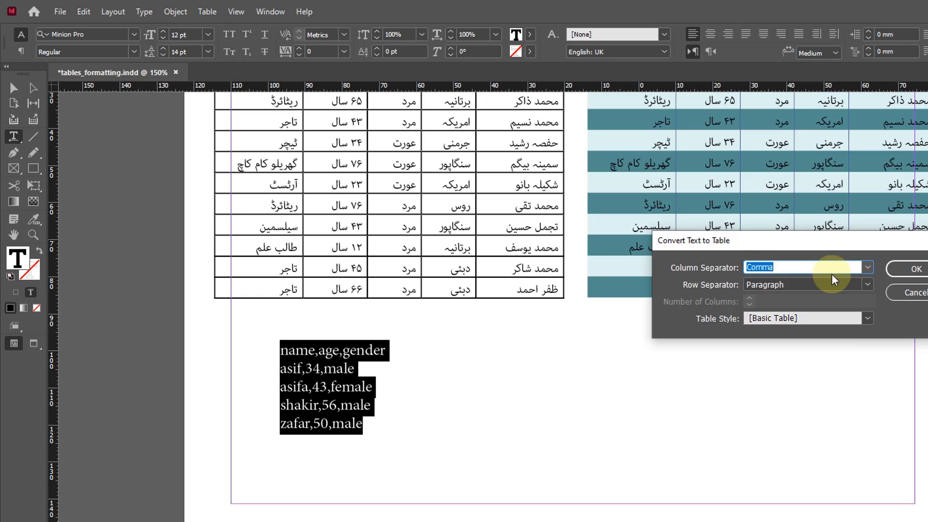
click(868, 270)
click(780, 298)
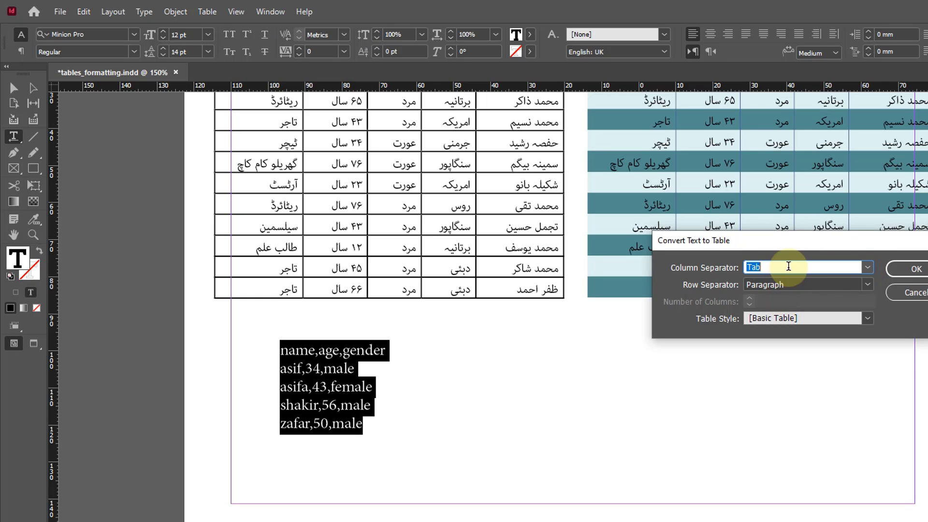
drag(788, 243, 734, 341)
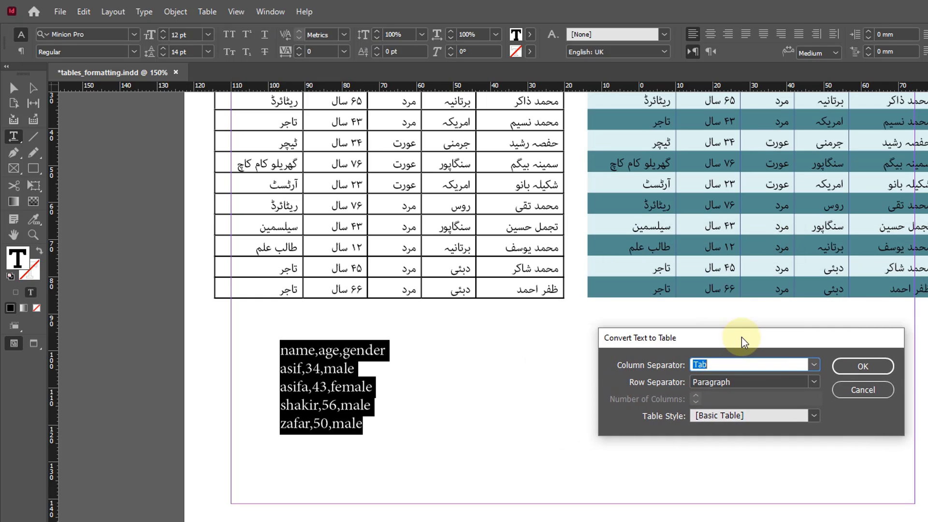
click(864, 367)
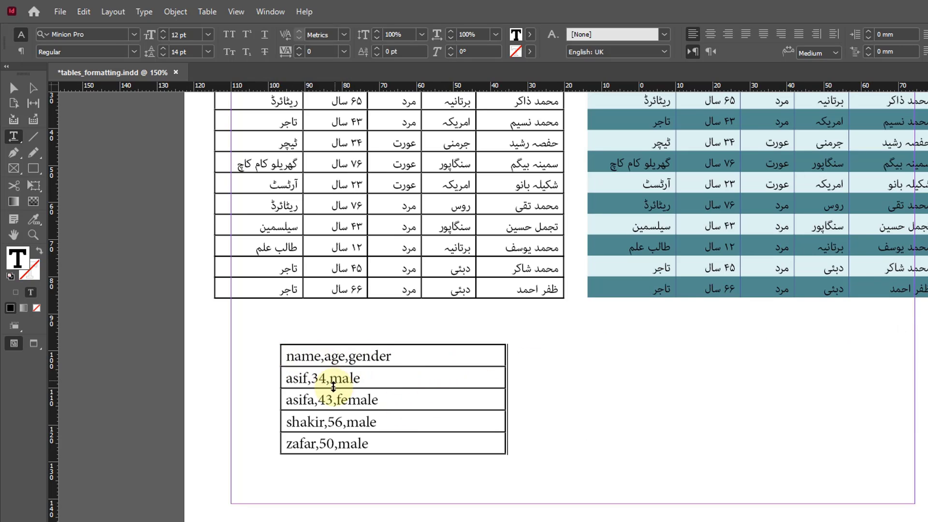
Examine the cells of the table made from the comma-separated text and undo the conversion.
click(312, 355)
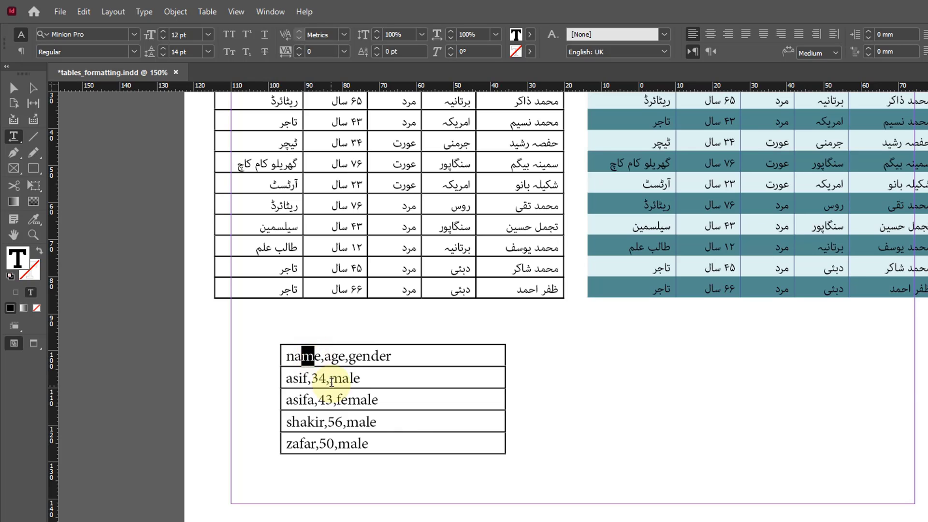
click(346, 422)
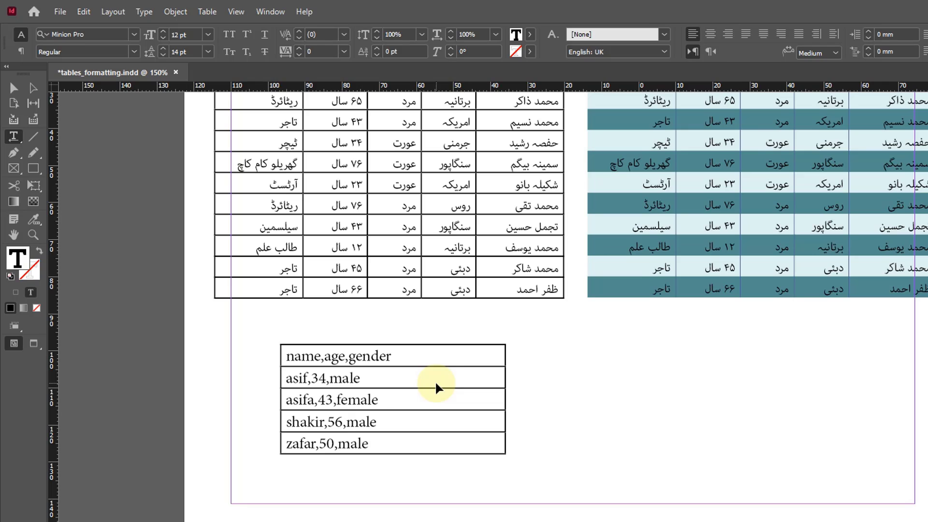
key(ctrl+z)
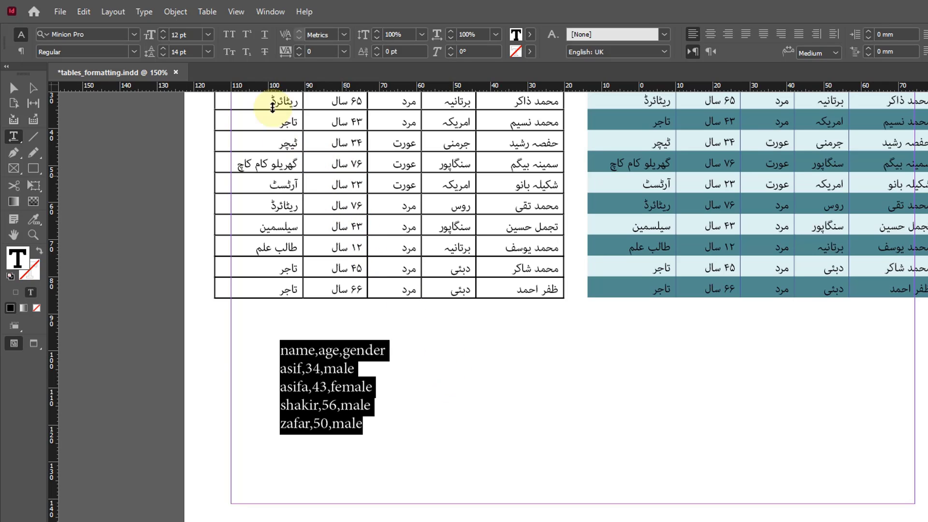
Start Convert Text to Table again for the selected comma-separated text and open the column separator choices.
click(202, 10)
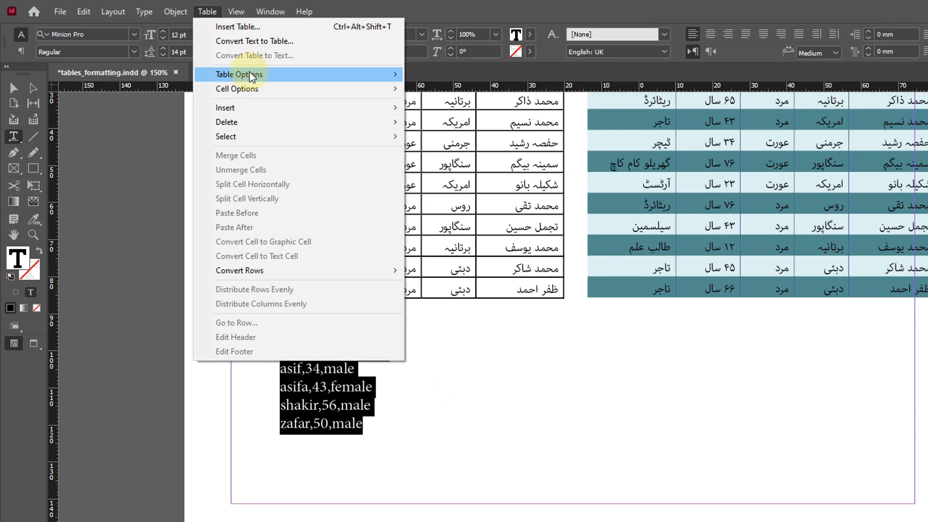
click(252, 43)
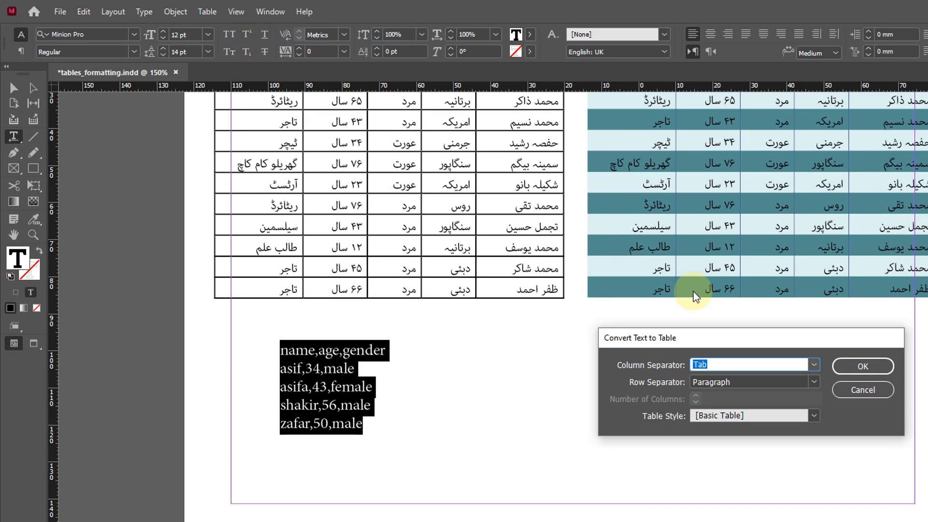
click(814, 365)
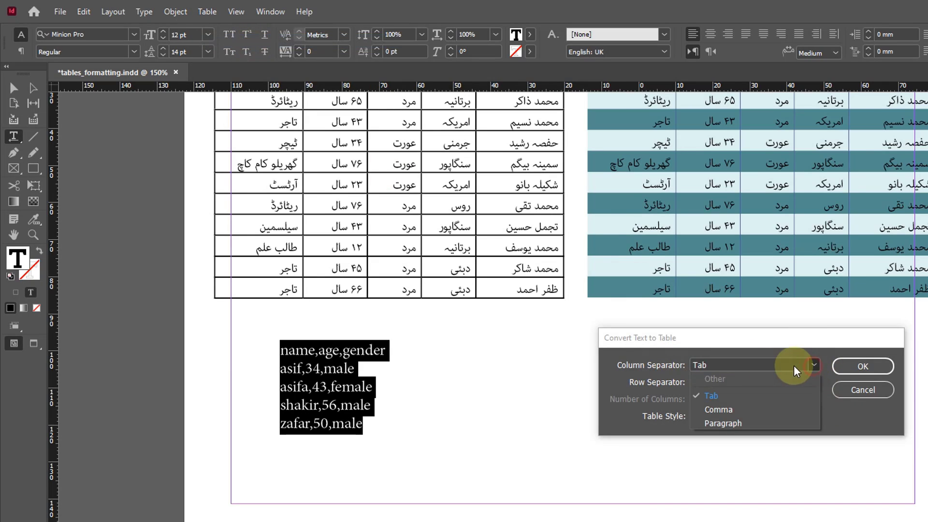